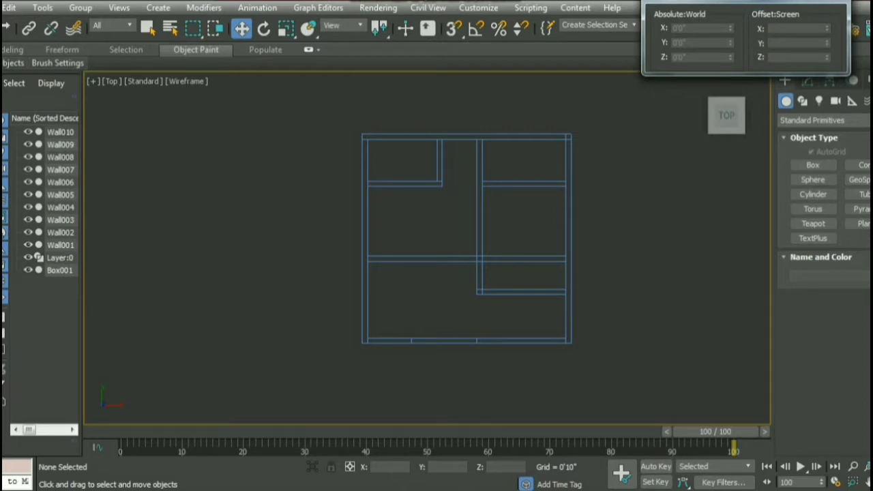
# Draw a flat rectangular Box002 over the top wall in the maximized Top view.
pyautogui.hotkey('alt', 'w')
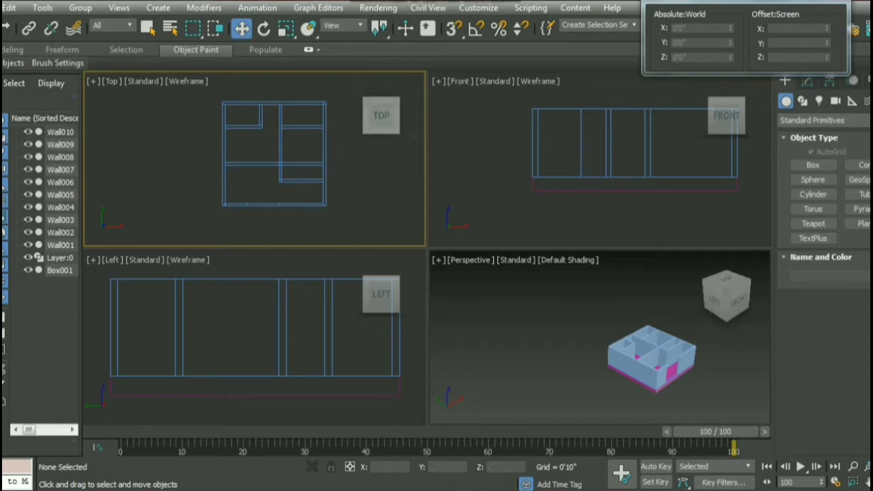
pyautogui.hotkey('alt', 'w')
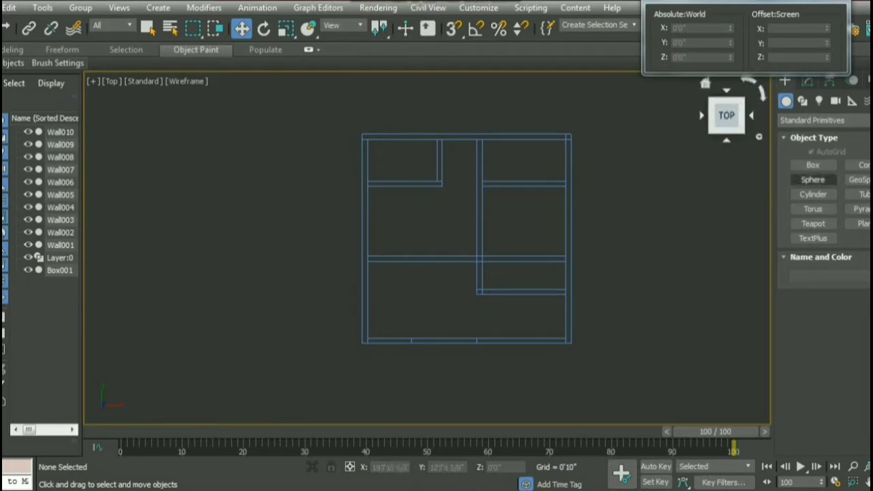
pyautogui.click(813, 165)
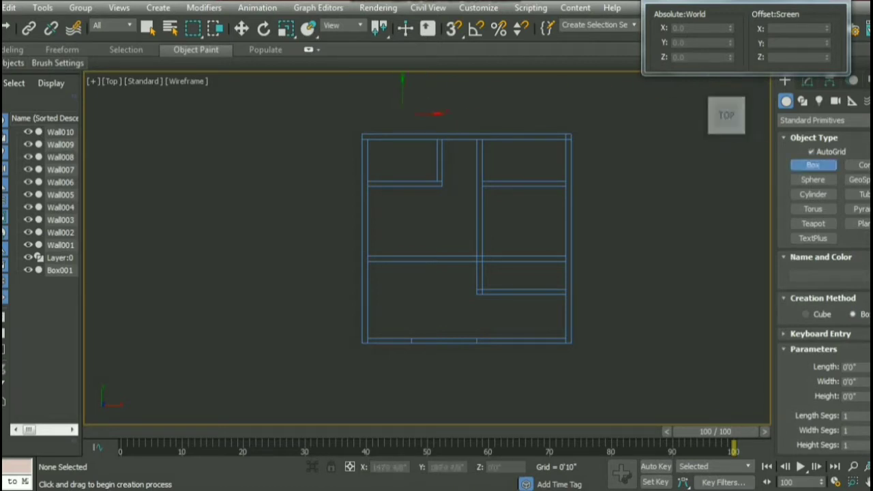
pyautogui.moveTo(386, 126); pyautogui.dragTo(457, 127)
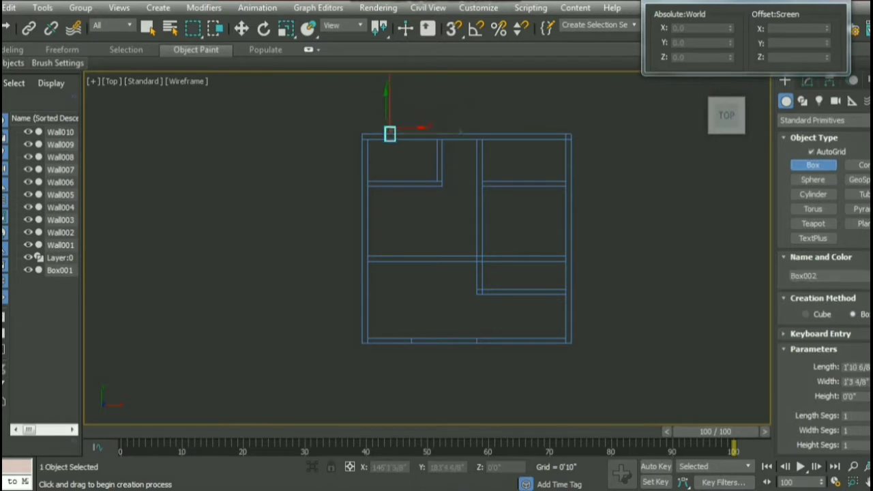
pyautogui.moveTo(456, 127); pyautogui.dragTo(431, 147)
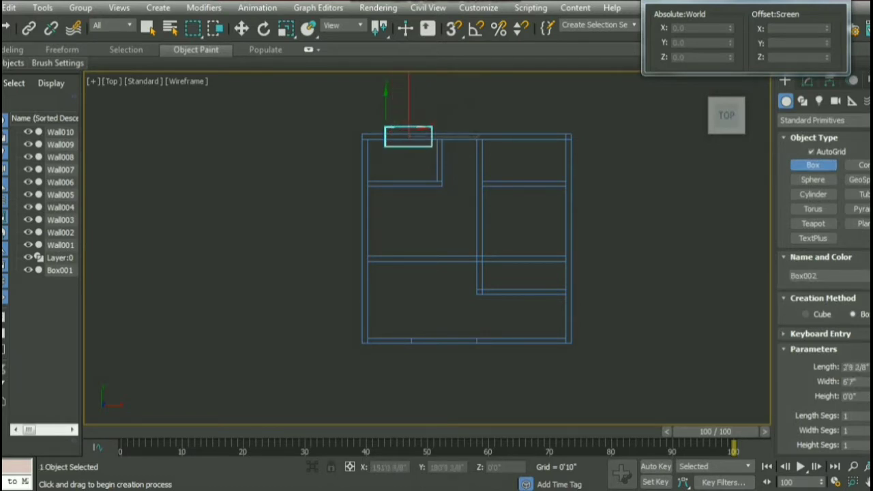
pyautogui.click(432, 147)
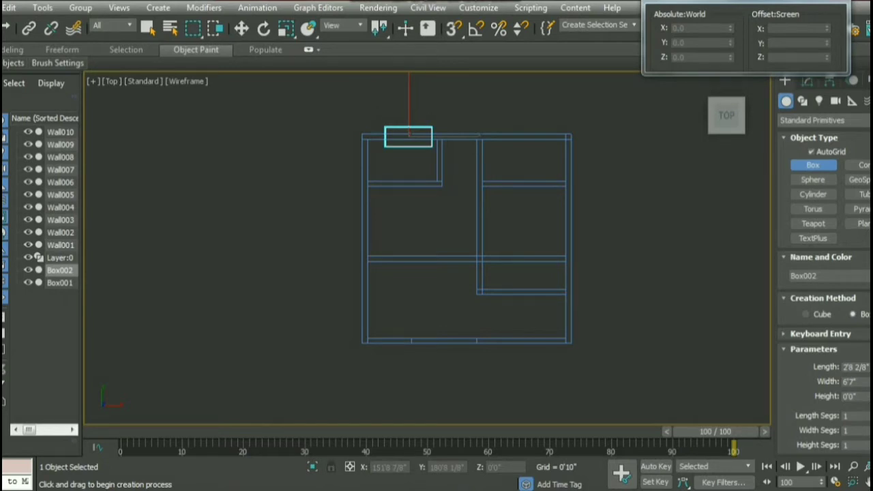
# Deselect the new box and return to the four-viewport layout.
pyautogui.press('w')
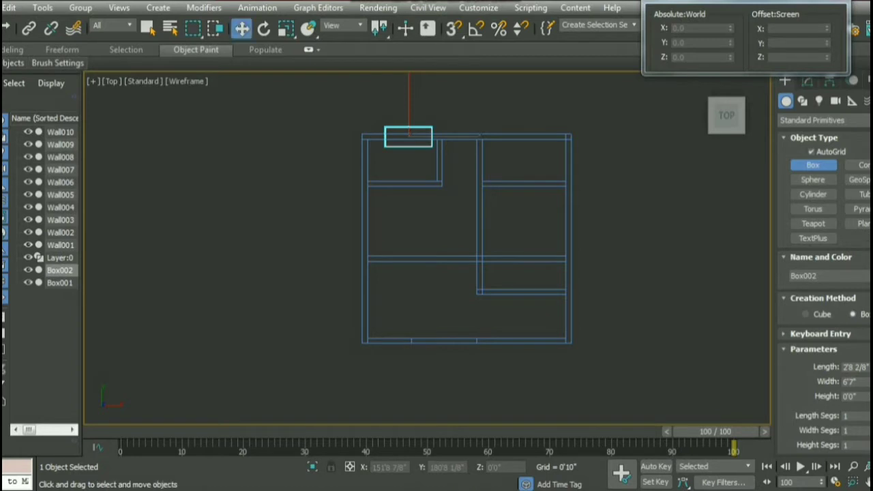
pyautogui.hotkey('ctrl', 'd')
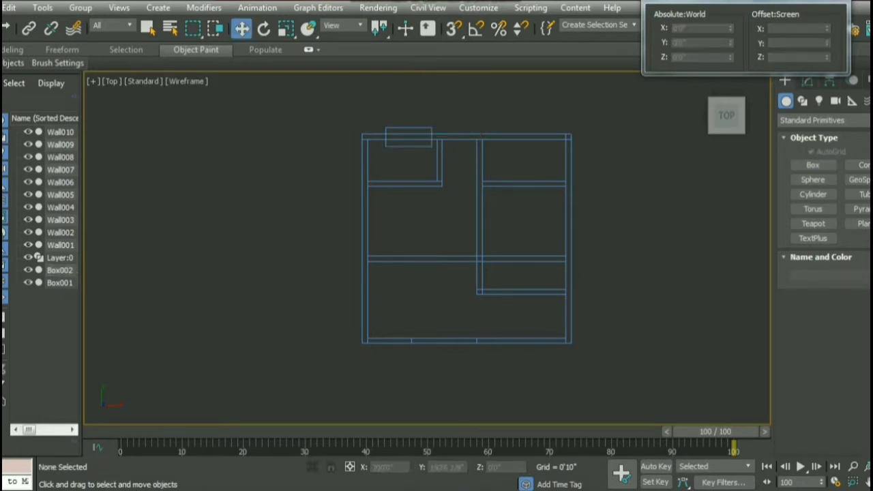
pyautogui.click(866, 481)
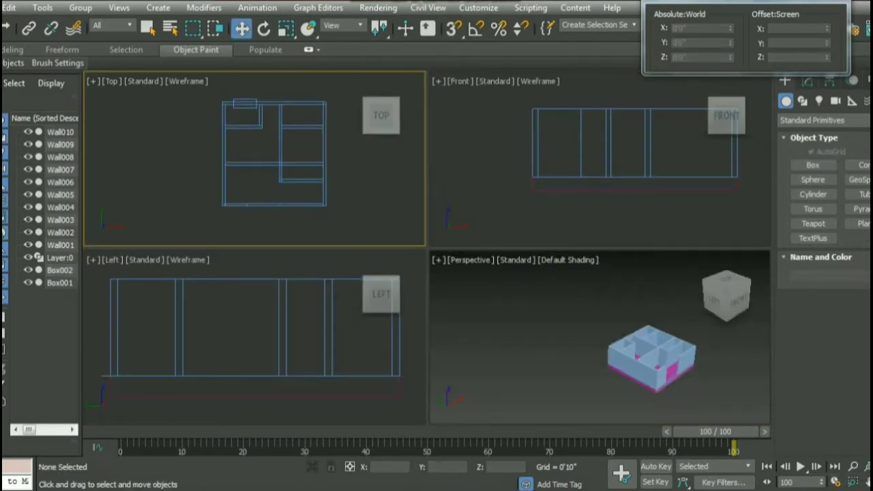
# Give Box002 a Height of 4', Width of 3' and Length of 3' in the Modify panel.
pyautogui.click(600, 218)
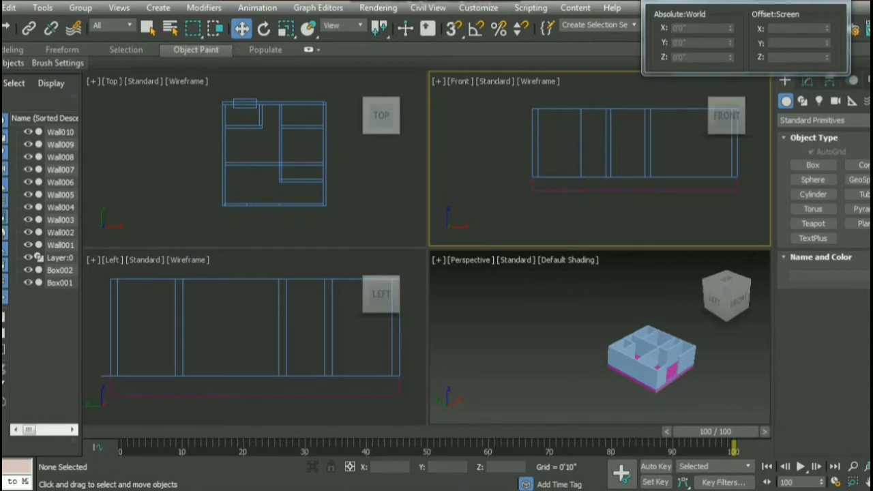
pyautogui.click(59, 270)
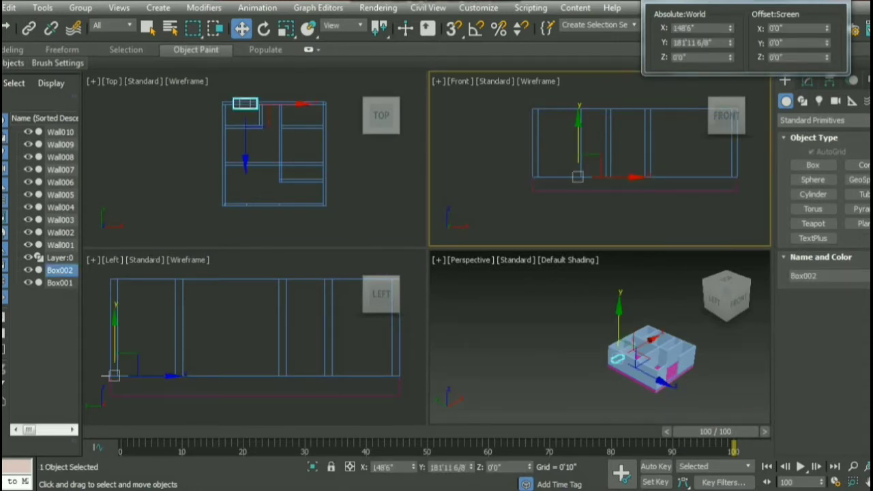
pyautogui.press('F12')
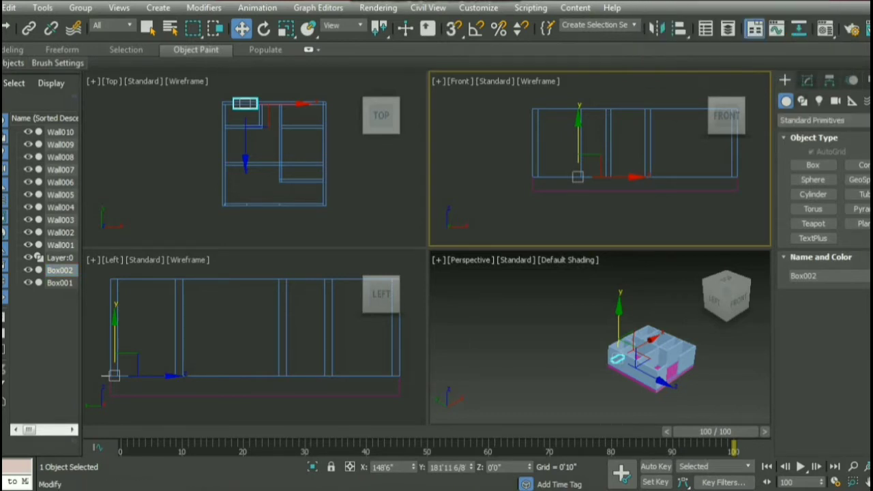
pyautogui.click(807, 80)
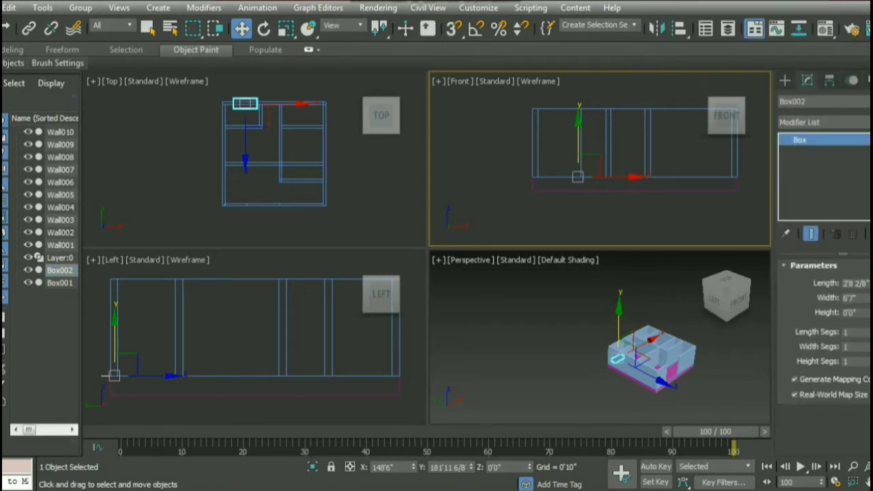
pyautogui.doubleClick(849, 312)
pyautogui.write('4')
pyautogui.press('Return')
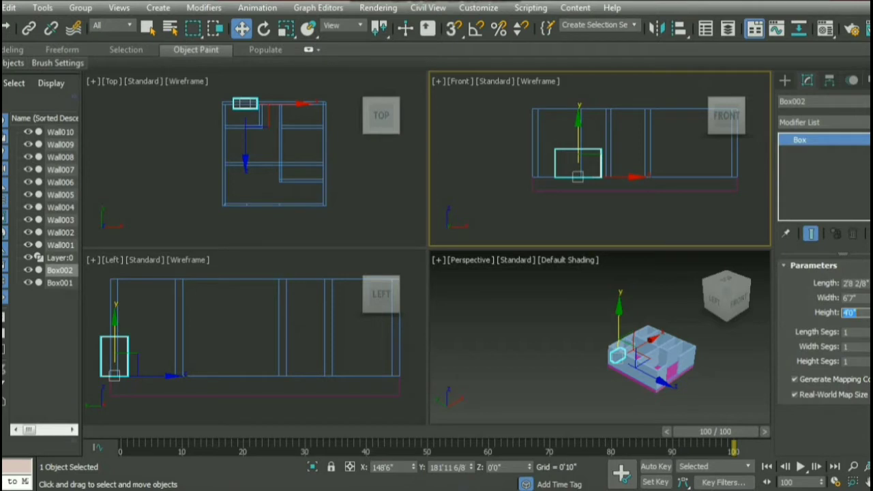
pyautogui.doubleClick(849, 298)
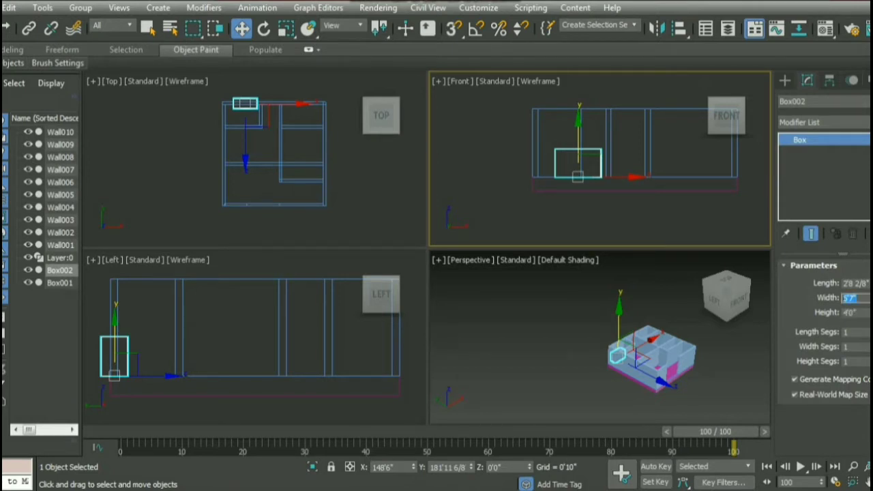
pyautogui.write('3')
pyautogui.press('Return')
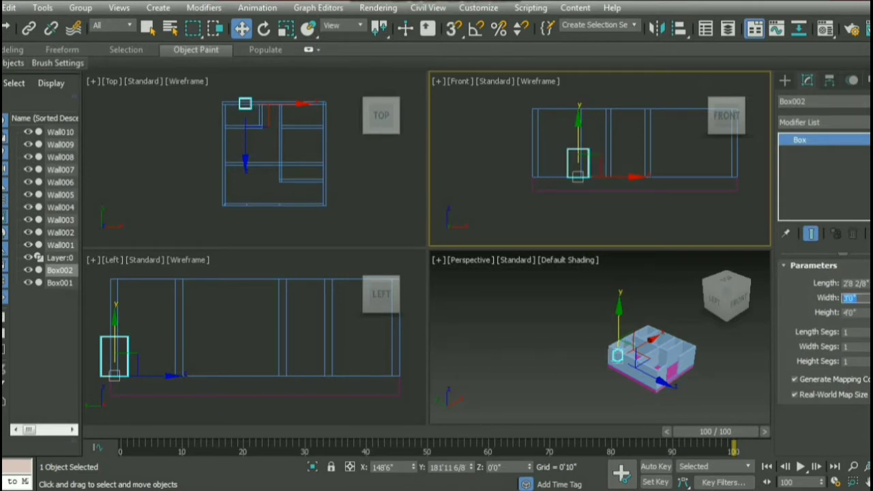
pyautogui.doubleClick(855, 283)
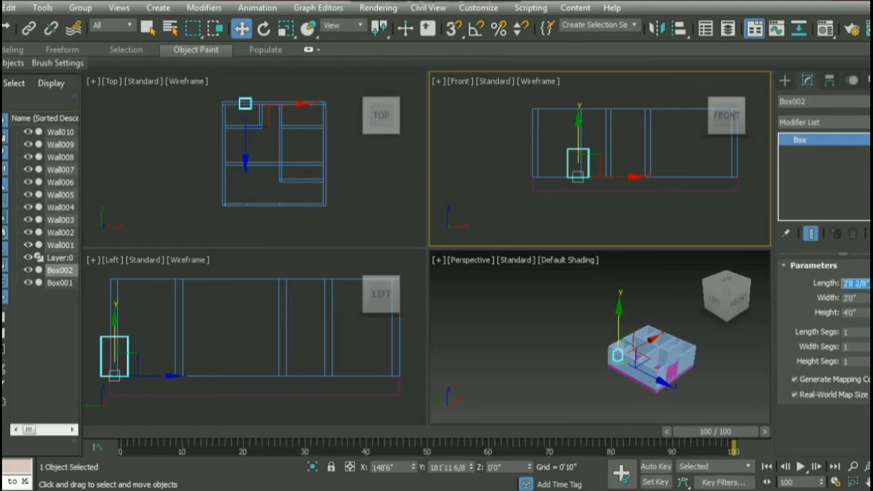
pyautogui.write('3')
pyautogui.press('Return')
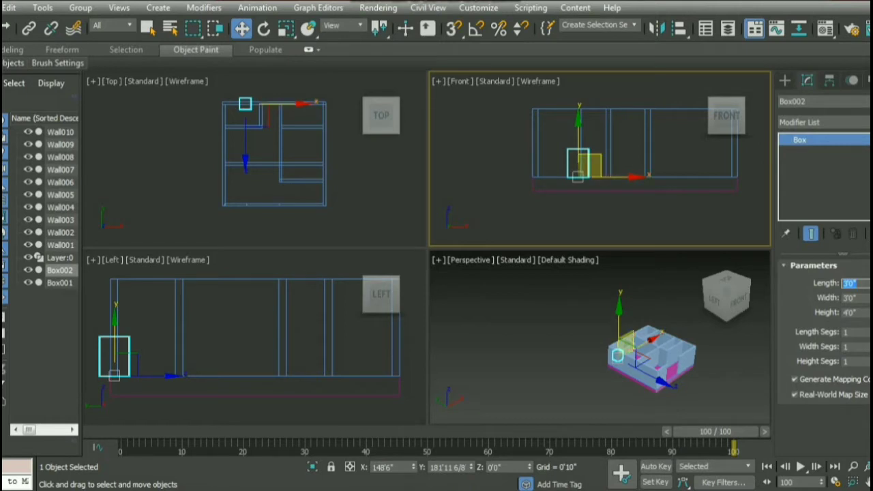
pyautogui.hotkey('ctrl', 'd')
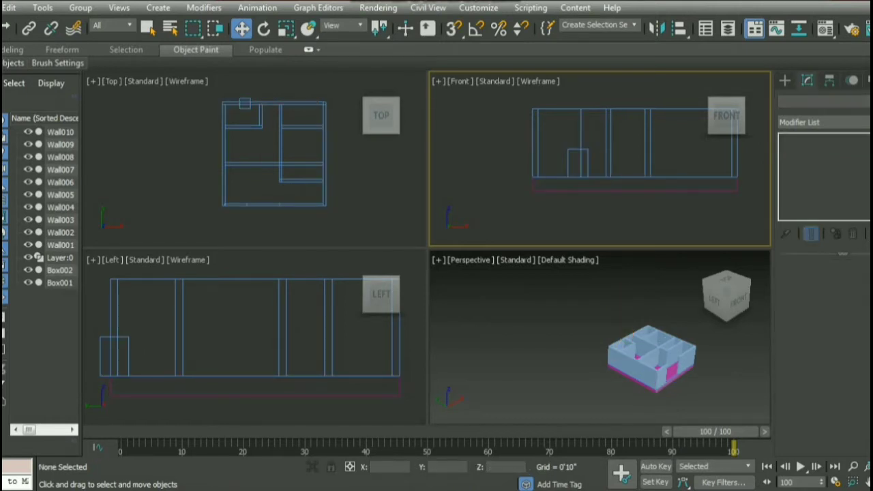
# Move Box002 up 3 ft using the Offset Y field of the transform type-in.
pyautogui.click(59, 270)
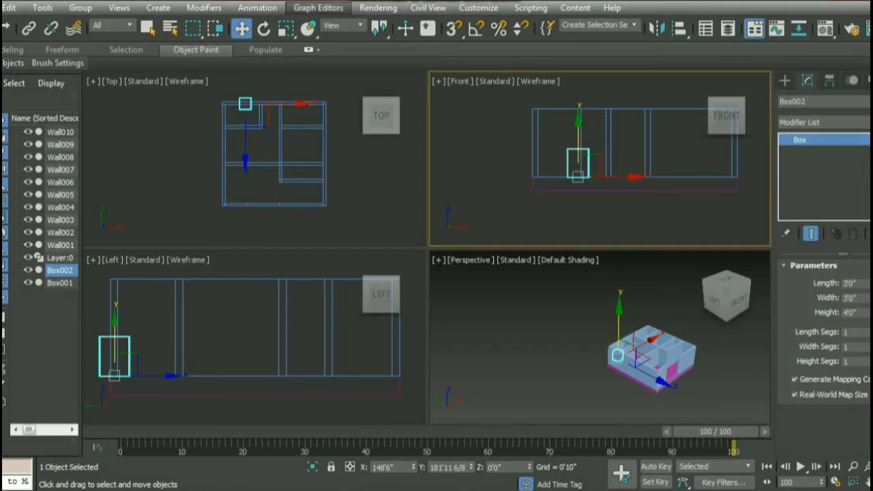
pyautogui.press('F12')
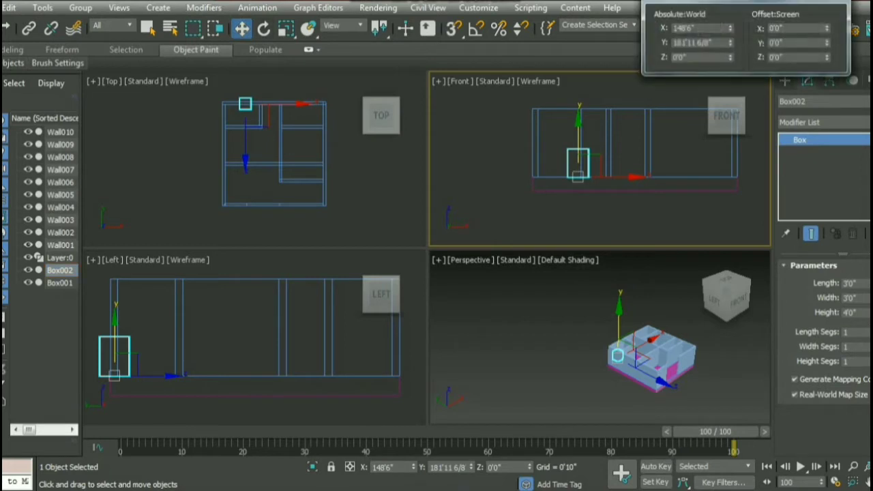
pyautogui.click(796, 42)
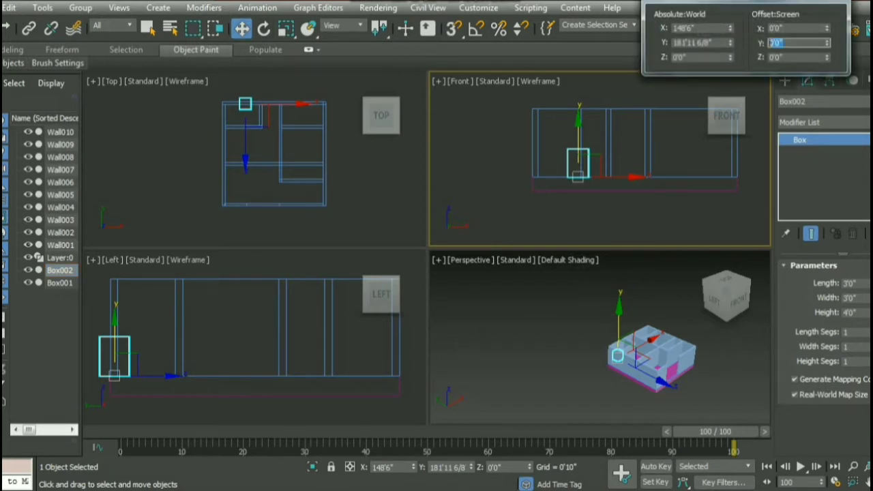
pyautogui.write('3')
pyautogui.press('Return')
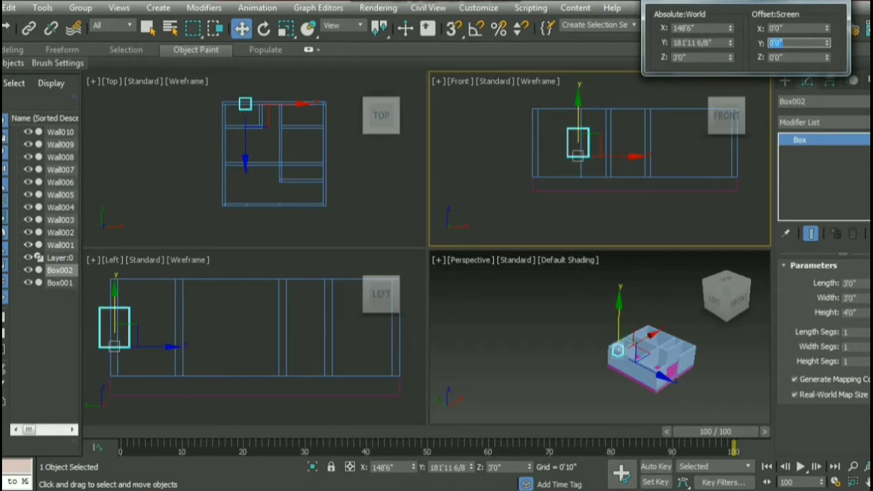
pyautogui.press('F12')
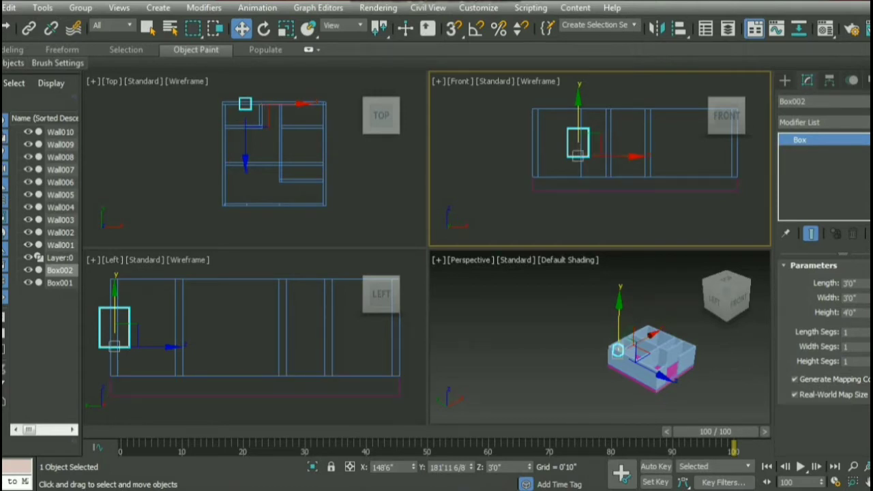
pyautogui.hotkey('ctrl', 'd')
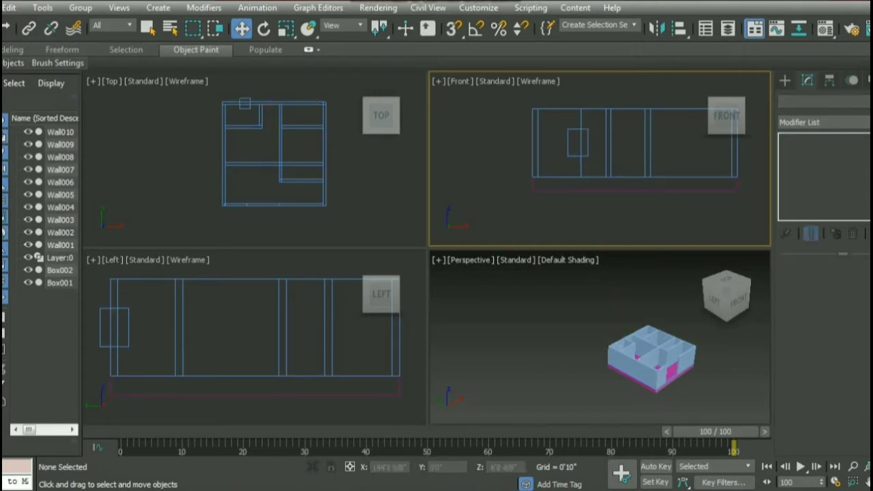
# Maximize the Perspective view and orbit and zoom to frame the whole house.
pyautogui.click(709, 321)
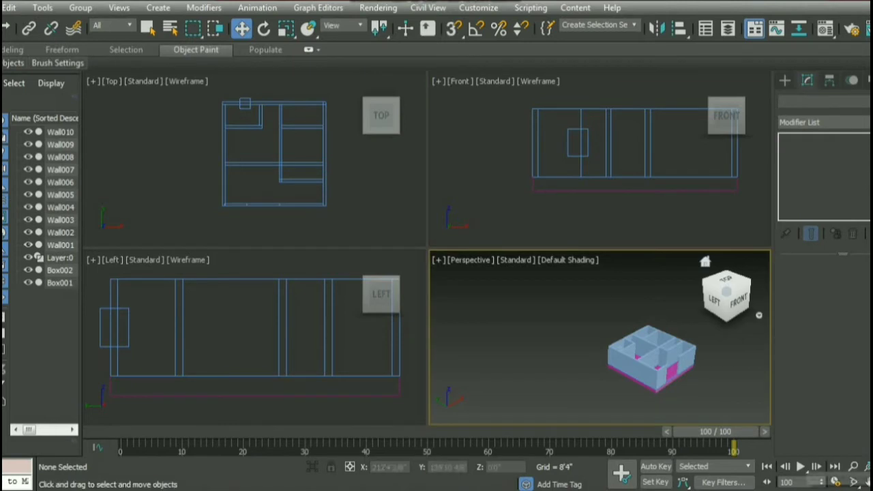
pyautogui.hotkey('alt', 'w')
pyautogui.moveTo(726, 116)
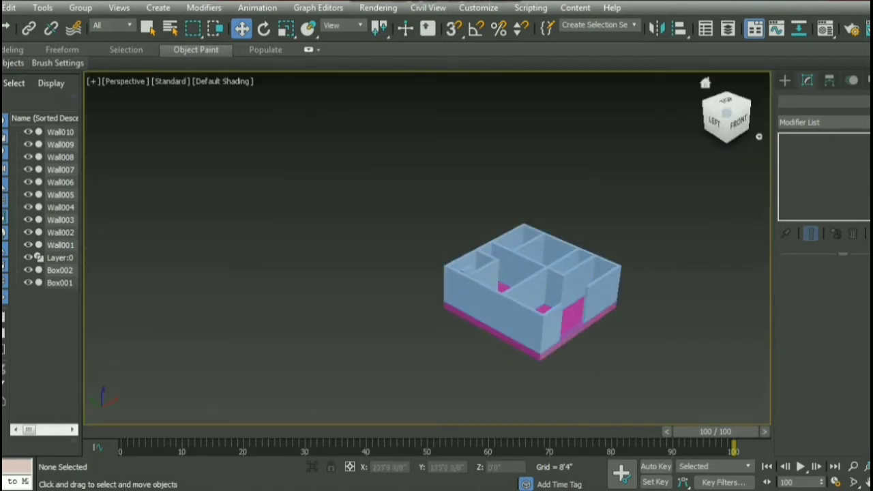
pyautogui.click(747, 104)
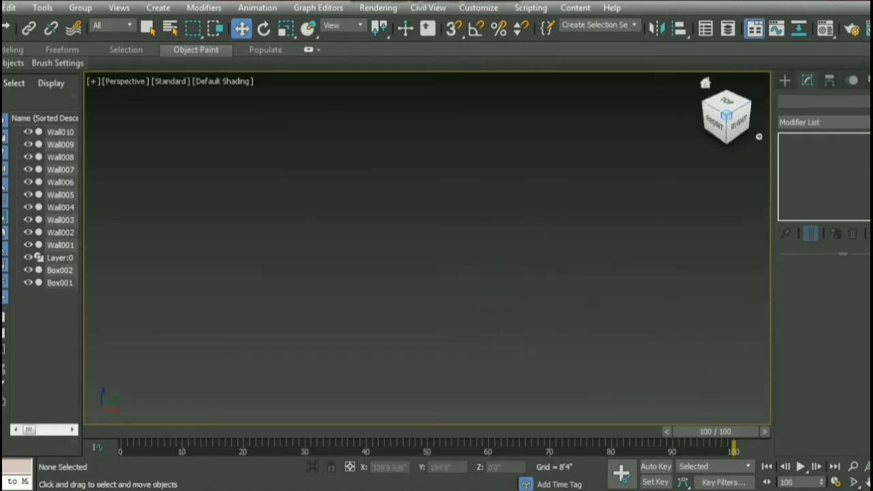
pyautogui.moveTo(743, 103); pyautogui.dragTo(732, 115)
pyautogui.click(748, 103)
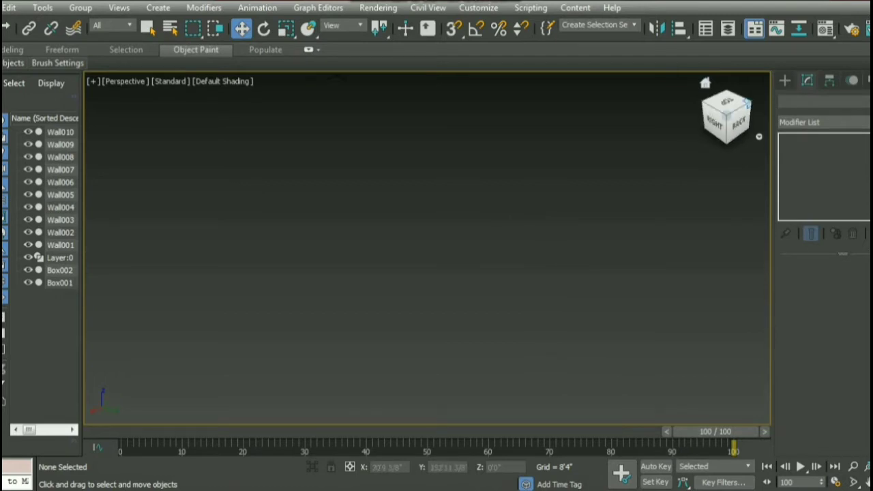
pyautogui.click(747, 104)
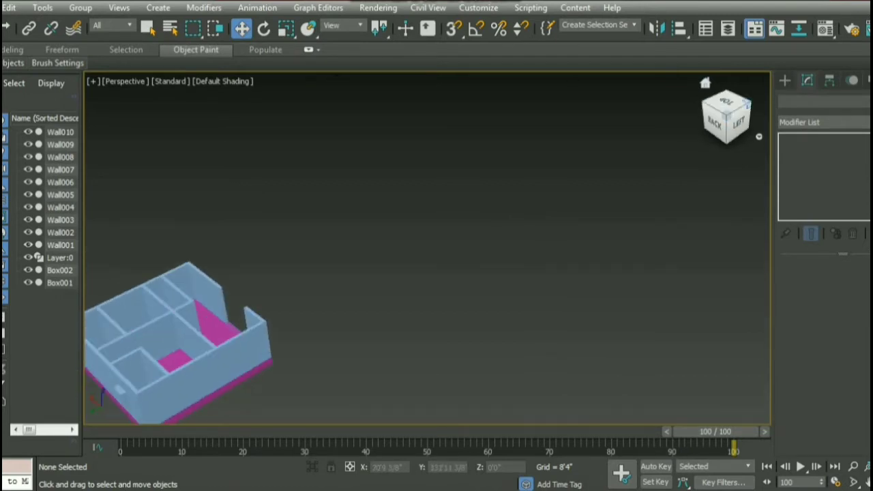
pyautogui.press('z')
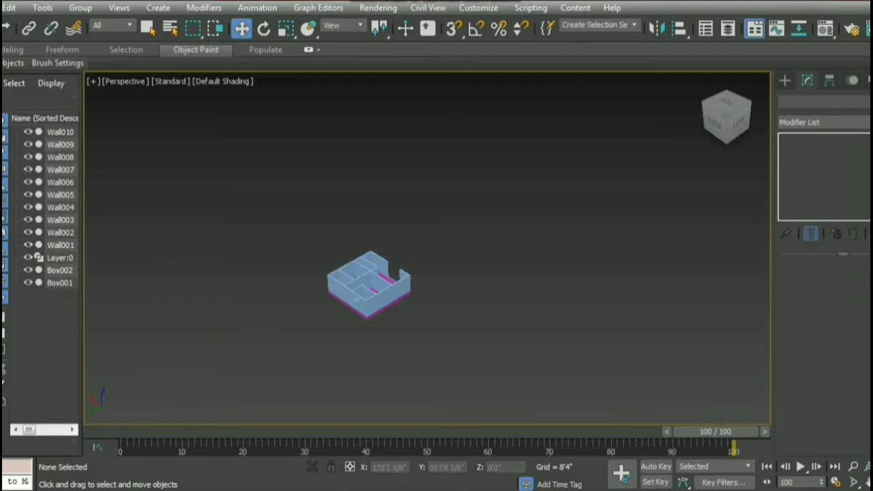
pyautogui.scroll(3, 368, 293)
pyautogui.scroll(3, 368, 293)
pyautogui.scroll(3, 368, 293)
pyautogui.scroll(-5, 436, 259)
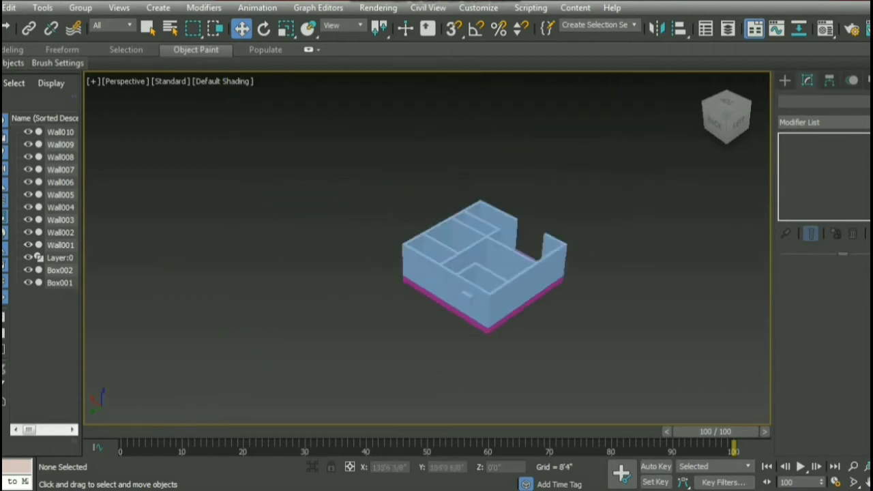
# Set Box002's object colour to green, then deselect it.
pyautogui.click(469, 299)
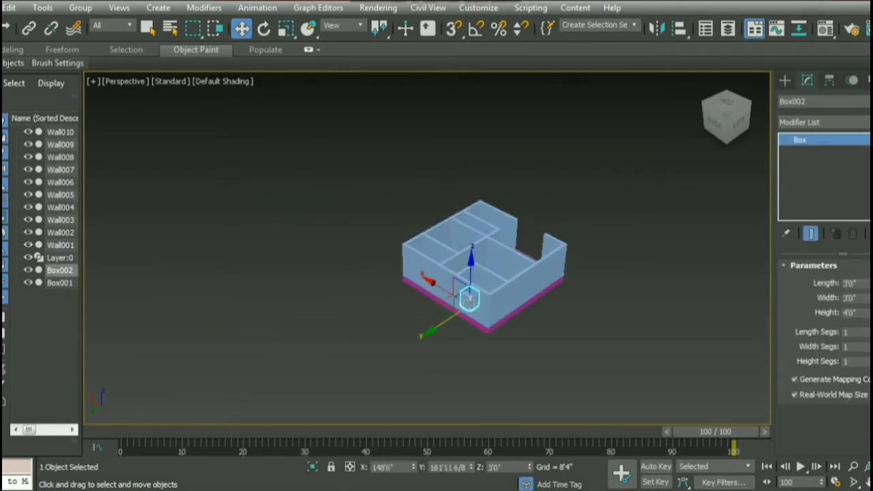
pyautogui.click(870, 101)
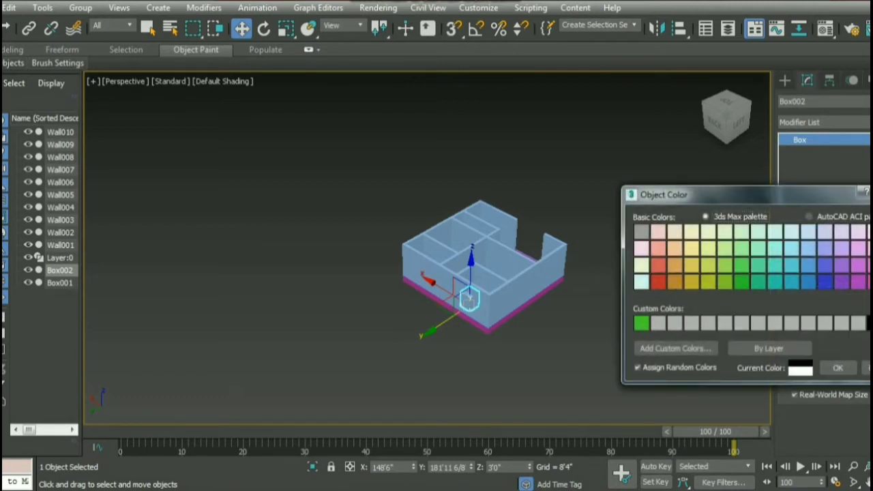
pyautogui.click(741, 282)
pyautogui.click(837, 368)
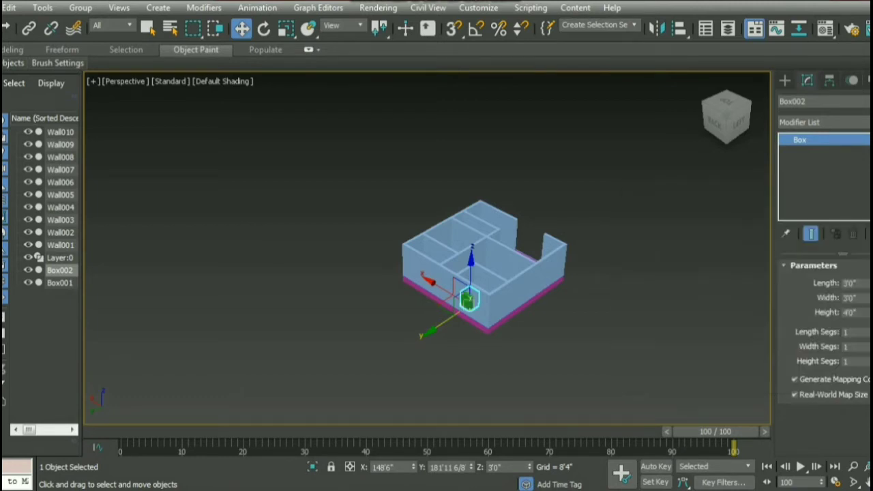
pyautogui.hotkey('ctrl', 'd')
pyautogui.scroll(2, 479, 385)
pyautogui.scroll(3, 479, 384)
pyautogui.scroll(-5, 479, 385)
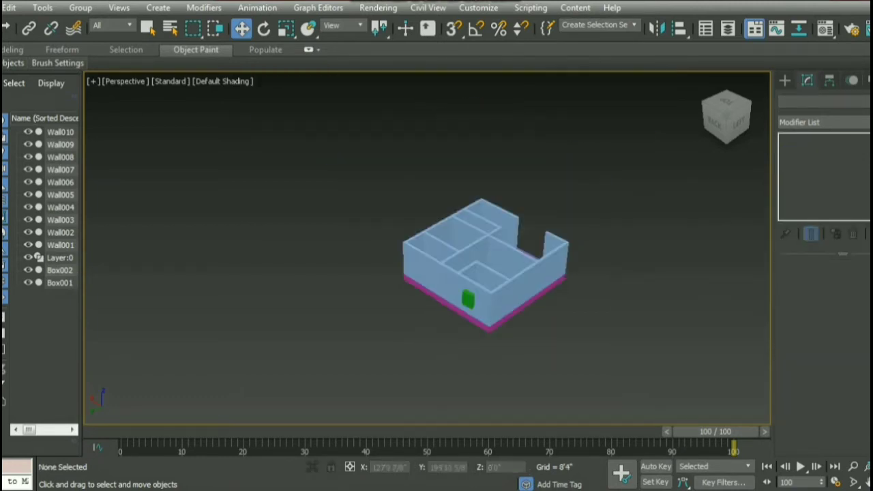
pyautogui.scroll(2, 479, 385)
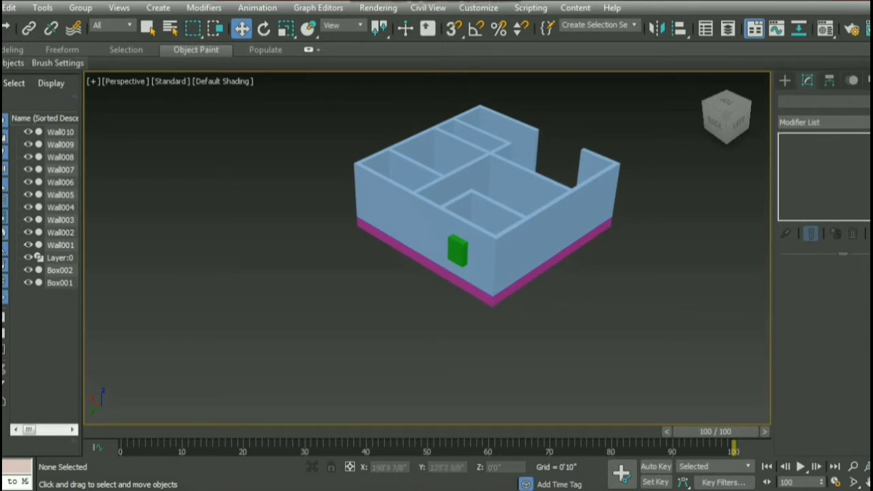
# Make Wall001 a ProBoolean compound and pick Box002 as the subtracted operand.
pyautogui.click(422, 225)
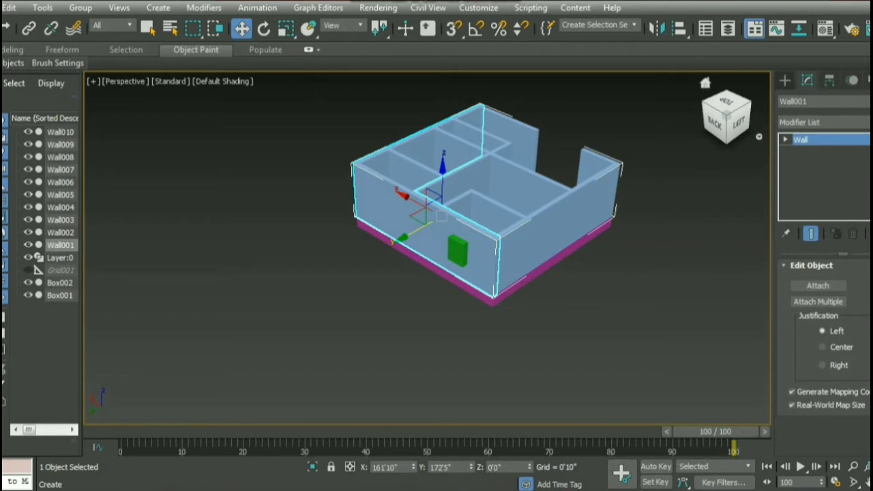
pyautogui.click(785, 81)
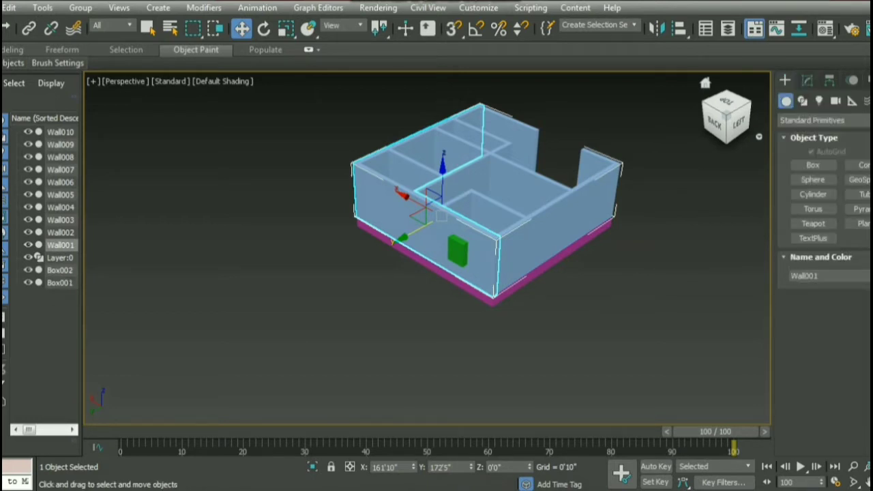
pyautogui.click(811, 120)
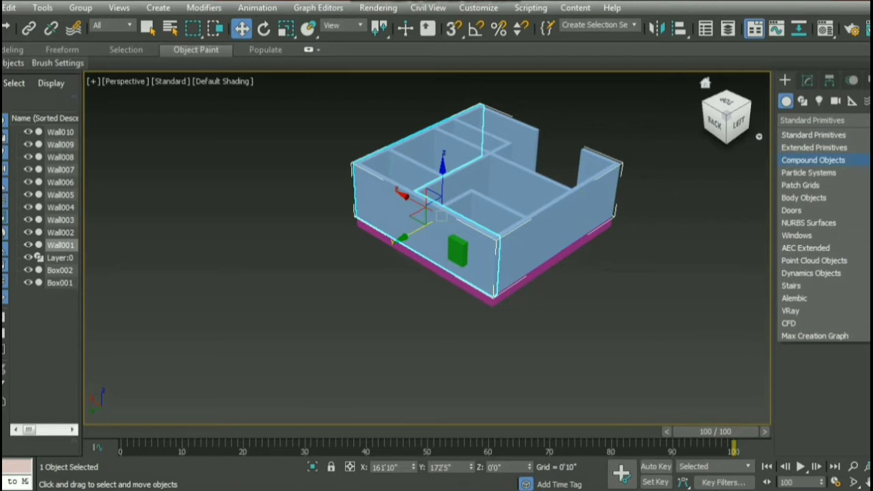
pyautogui.click(812, 159)
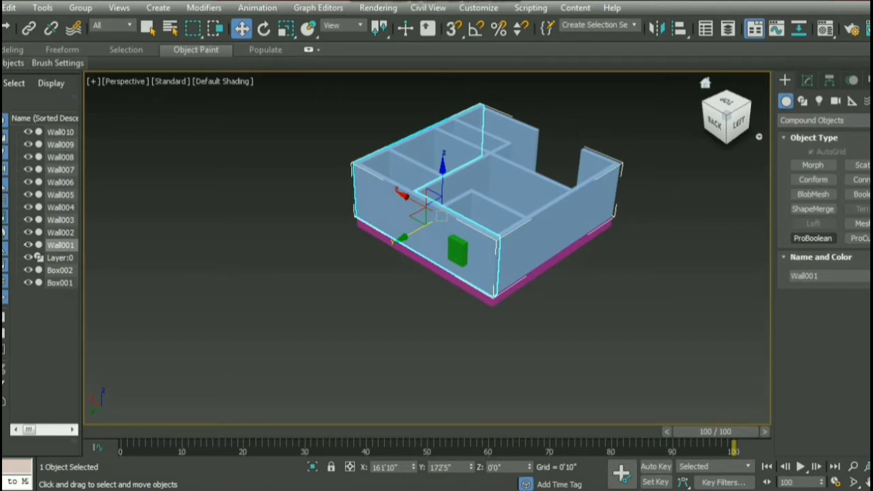
pyautogui.click(812, 238)
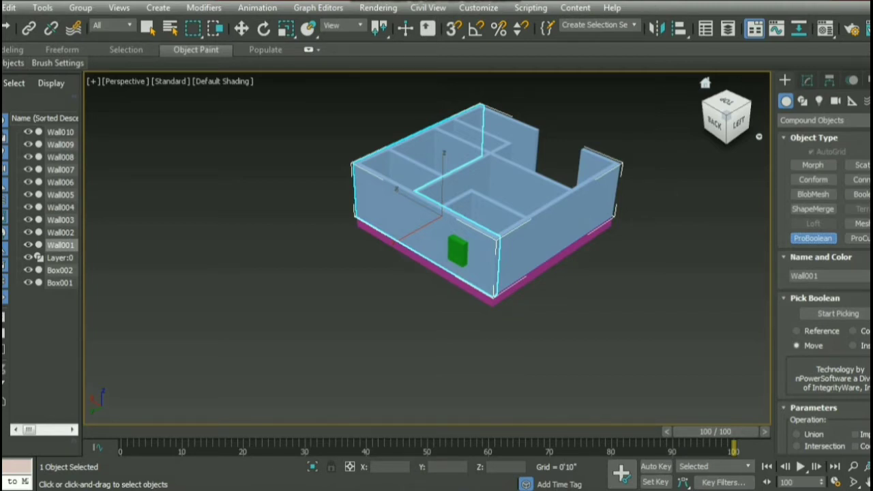
pyautogui.scroll(-5, 825, 273)
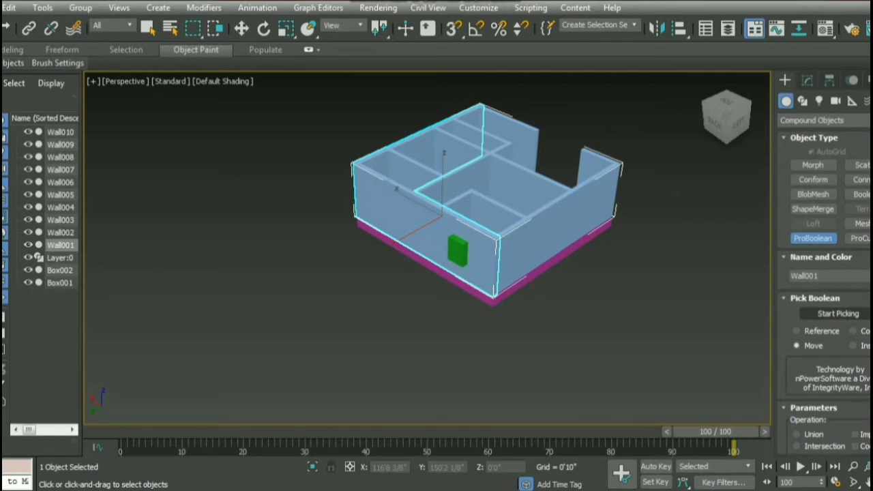
pyautogui.click(838, 313)
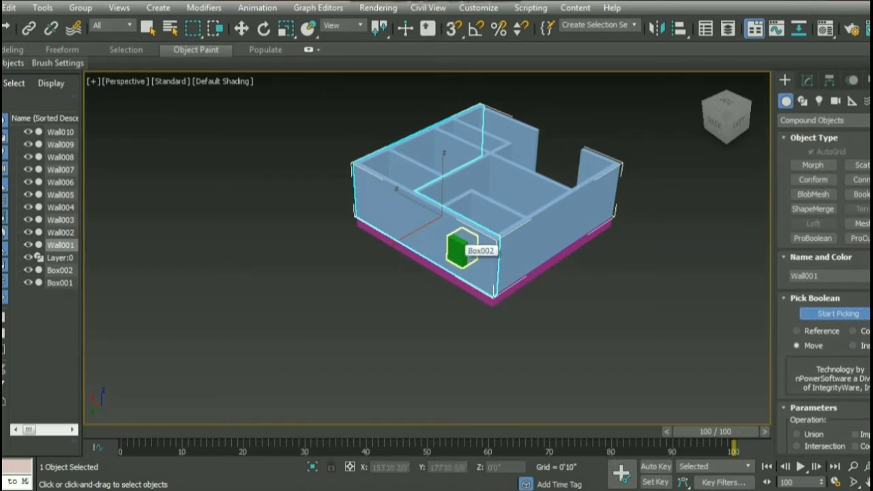
pyautogui.click(461, 247)
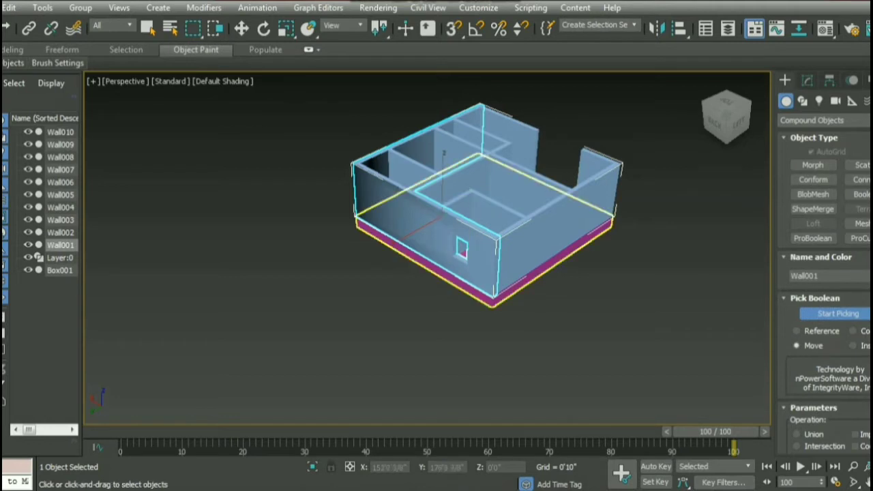
# Maximize the Top view, zoom in on the top wall, and enable Vertex snapping.
pyautogui.scroll(5, 455, 259)
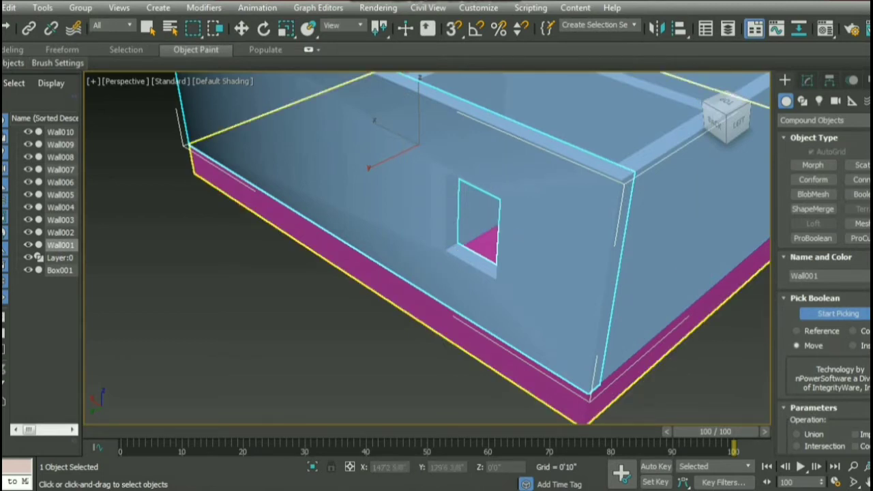
pyautogui.hotkey('alt', 'w')
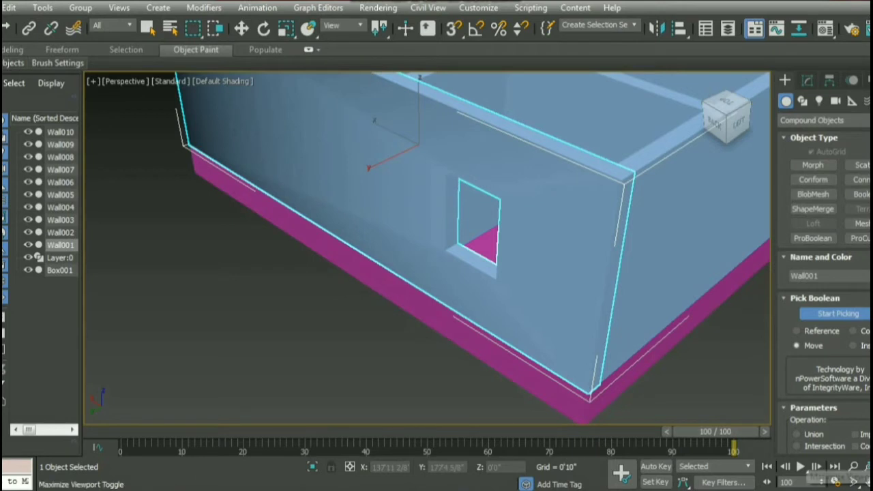
pyautogui.rightClick(204, 157)
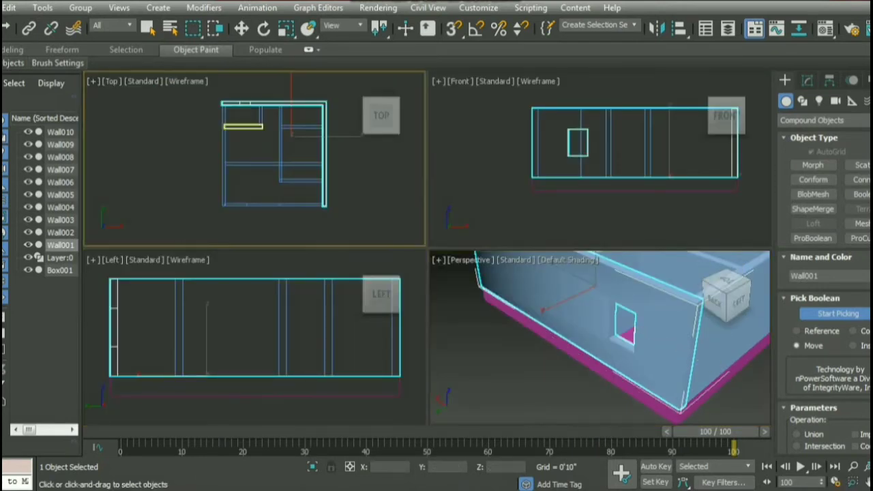
pyautogui.hotkey('alt', 'w')
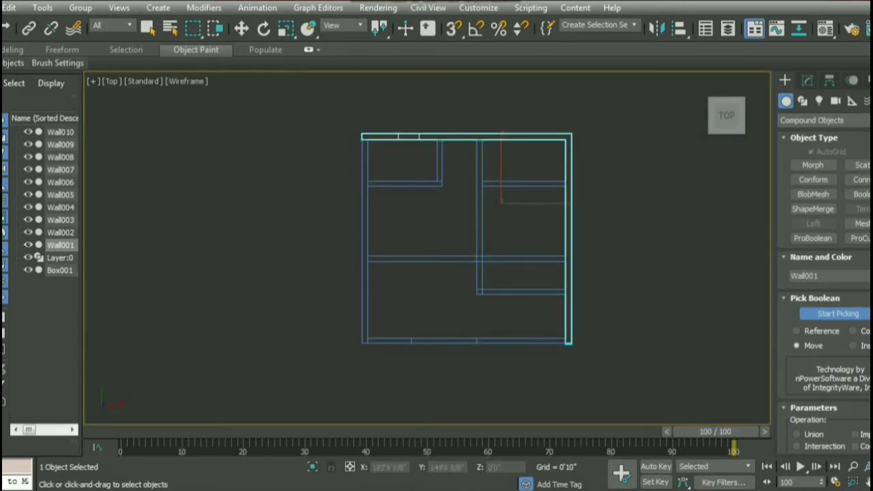
pyautogui.scroll(5, 460, 93)
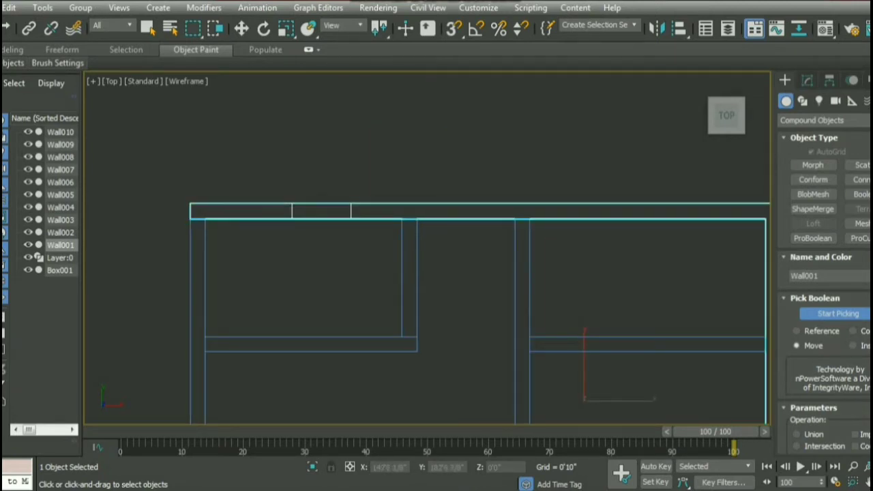
pyautogui.rightClick(453, 28)
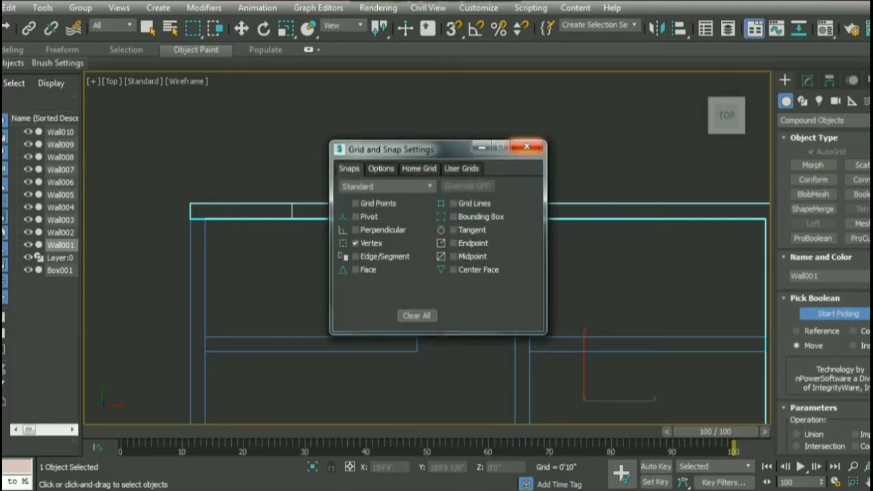
pyautogui.click(527, 147)
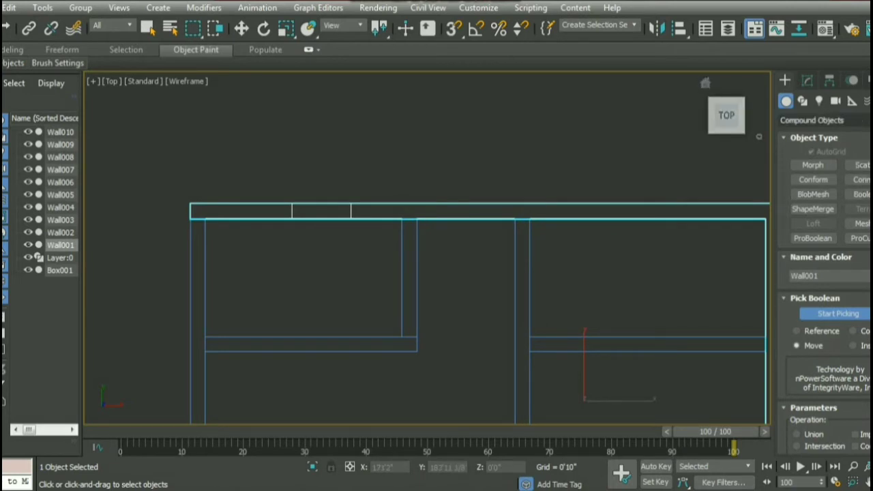
pyautogui.click(819, 120)
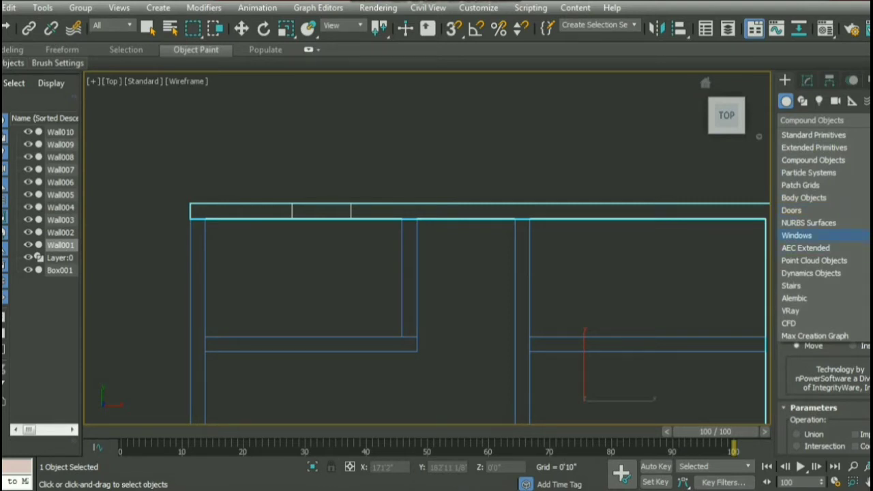
# Snap an Awning window into the top-wall opening: 3'0" wide, 0'9" deep, 4'0" high.
pyautogui.click(796, 236)
pyautogui.press('w')
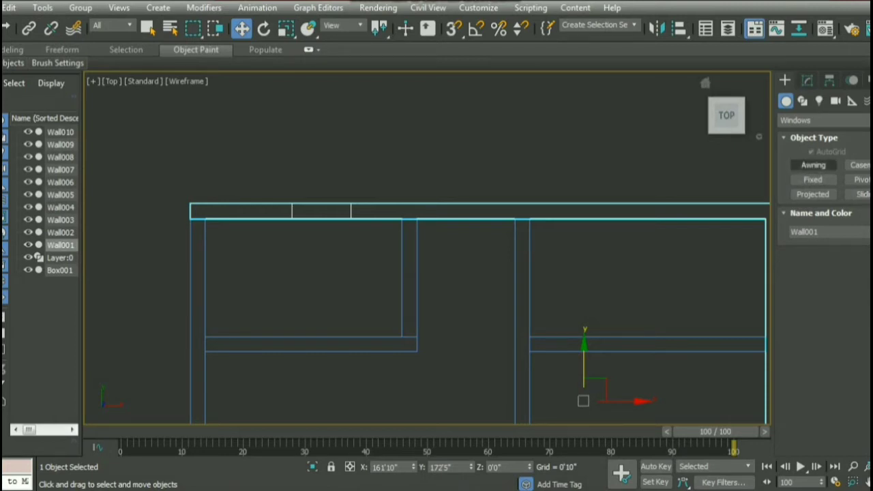
pyautogui.click(813, 165)
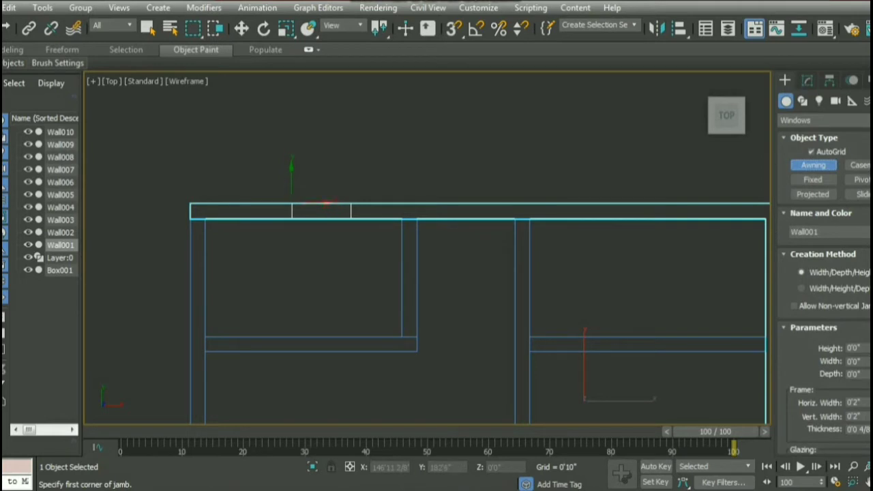
pyautogui.press('s')
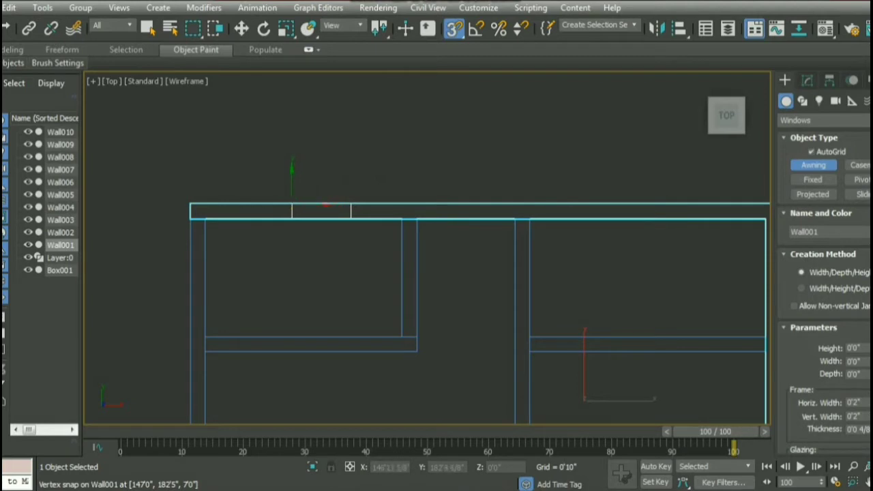
pyautogui.moveTo(293, 204); pyautogui.dragTo(351, 204)
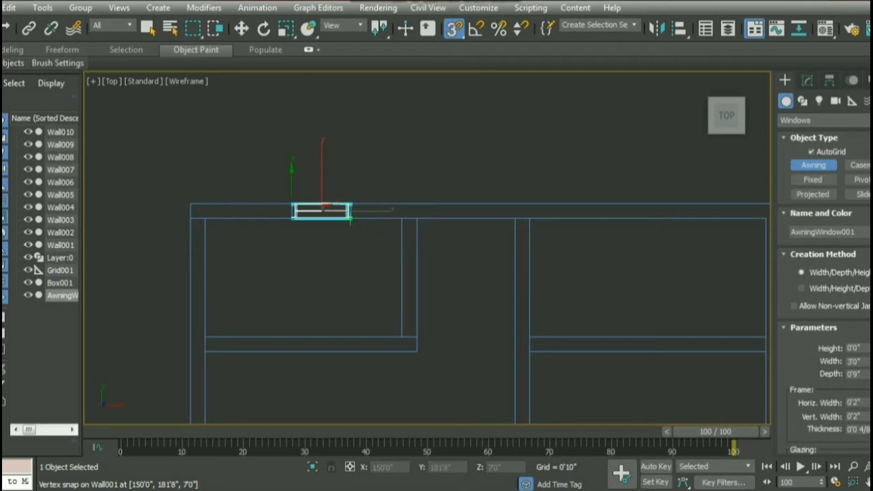
pyautogui.click(350, 218)
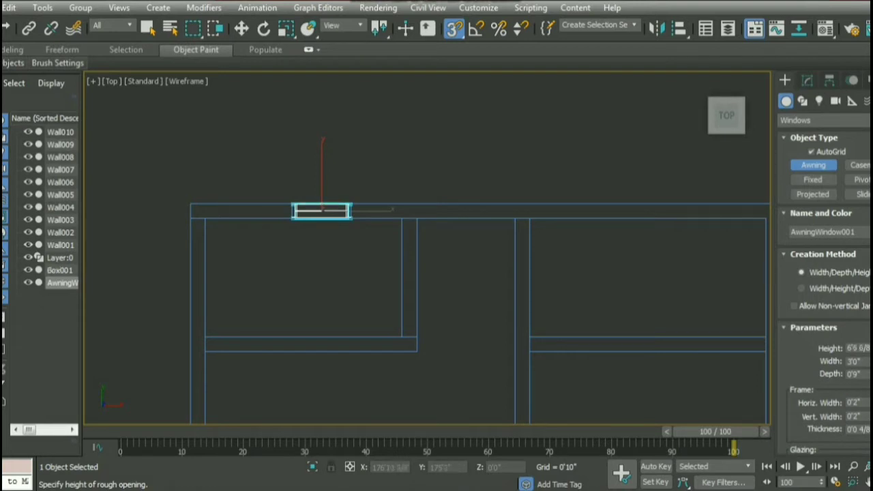
pyautogui.click(857, 348)
pyautogui.write('5')
pyautogui.press('Return')
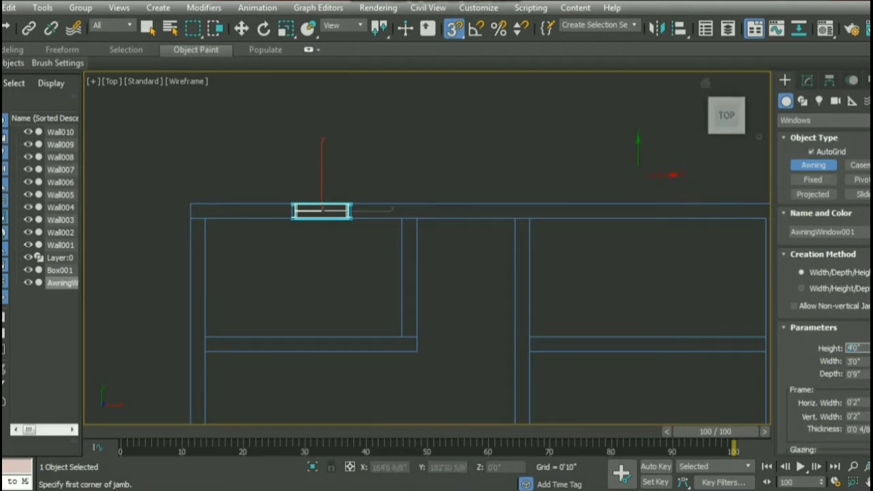
pyautogui.press('w')
pyautogui.hotkey('ctrl', 'd')
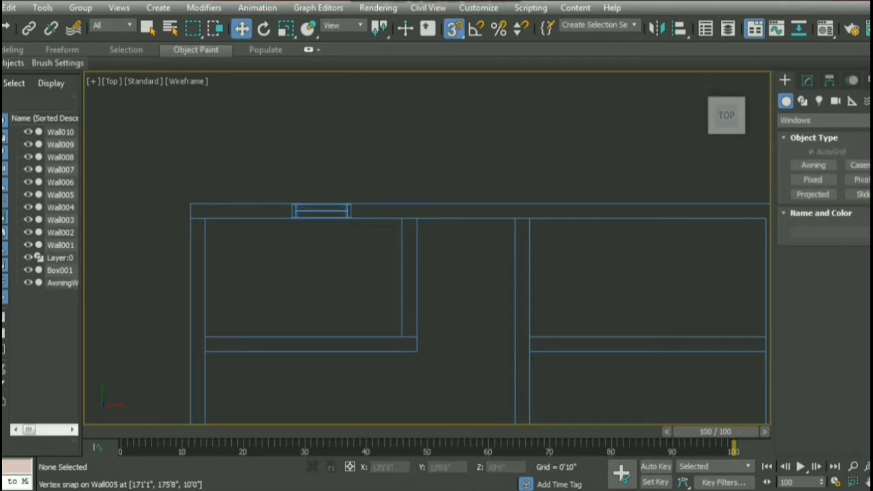
pyautogui.hotkey('alt', 'w')
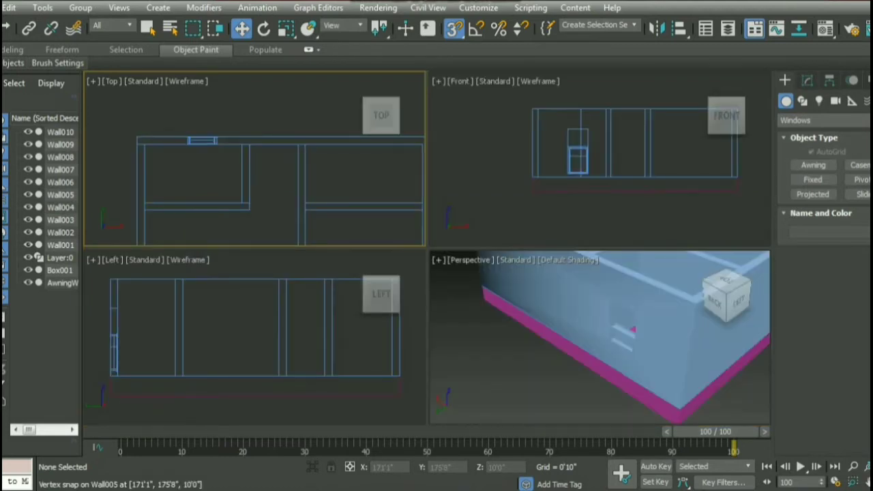
# Select the awning window in Front view and shift it by Offset Y 4, 1, then -5 ft.
pyautogui.click(477, 382)
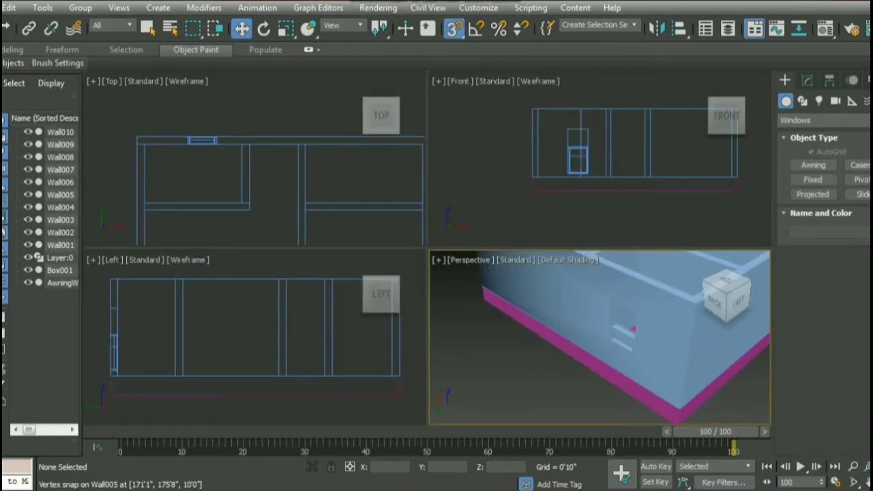
pyautogui.click(599, 212)
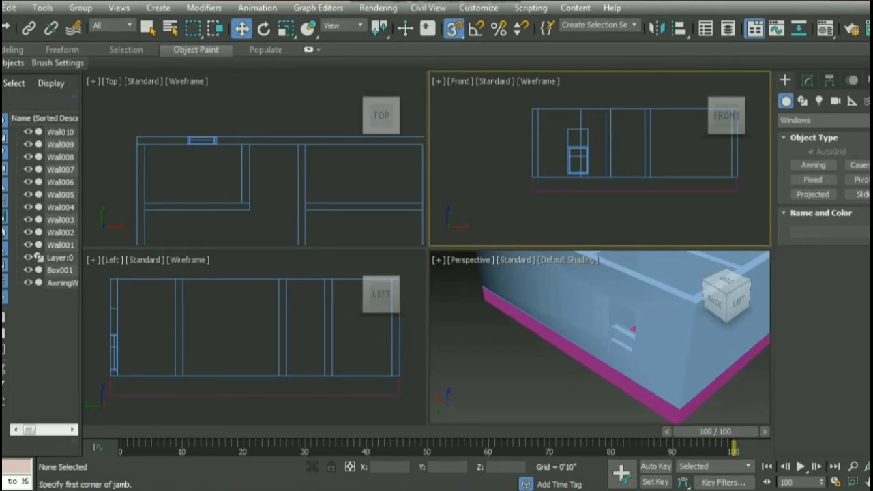
pyautogui.click(632, 330)
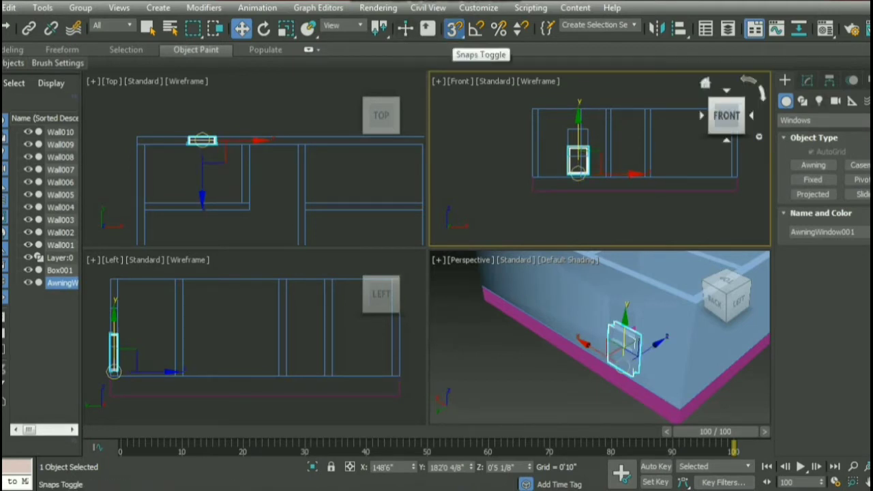
pyautogui.rightClick(241, 29)
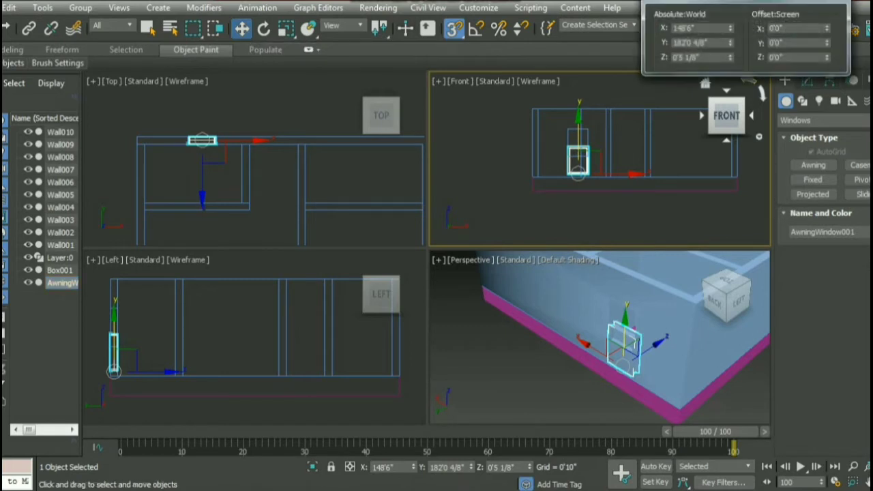
pyautogui.click(797, 43)
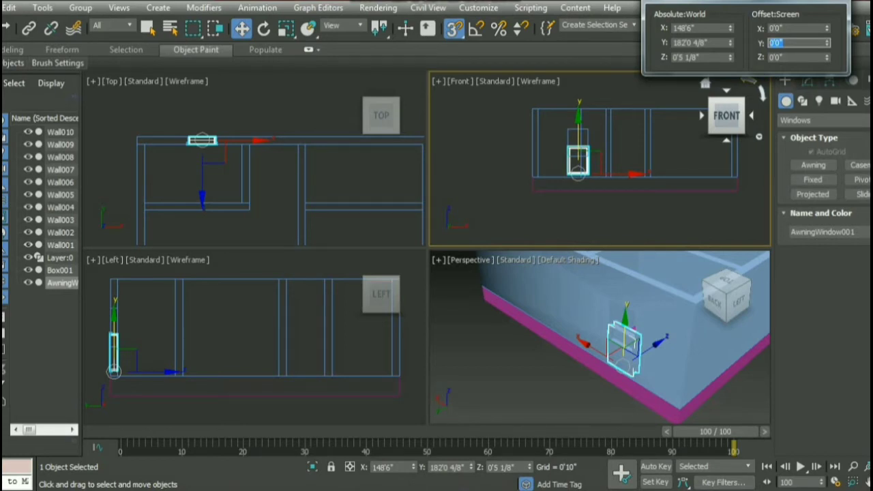
pyautogui.write('4')
pyautogui.press('Return')
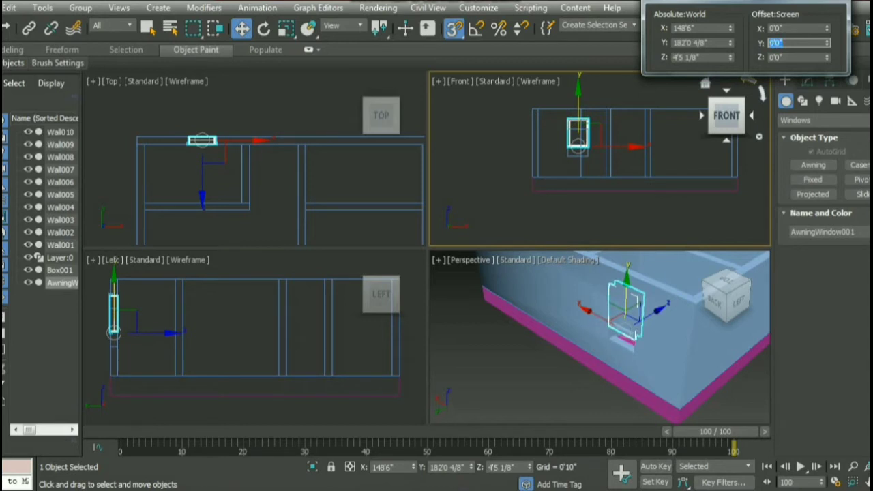
pyautogui.write('1')
pyautogui.press('Return')
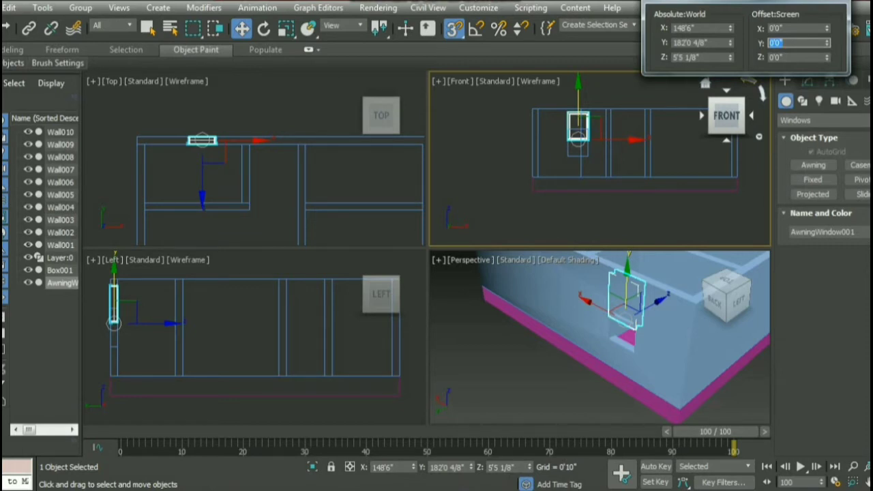
pyautogui.write('-')
pyautogui.write('5')
pyautogui.press('Return')
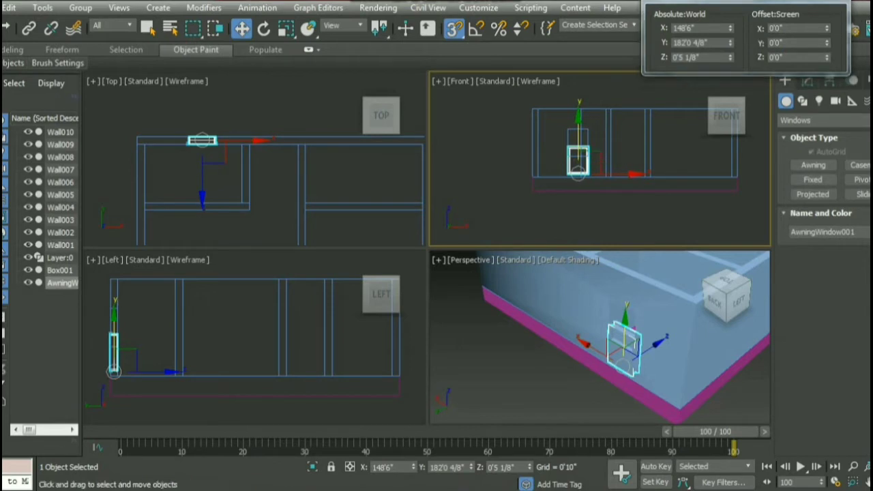
# Undo the snapped lift, turn snaps off, and drag the window down to floor level.
pyautogui.moveTo(577, 170); pyautogui.dragTo(578, 156)
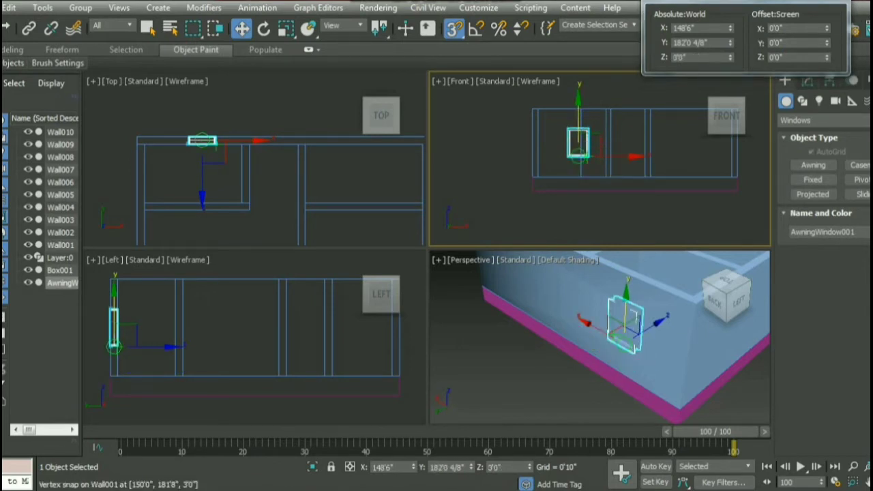
pyautogui.hotkey('ctrl', 'z')
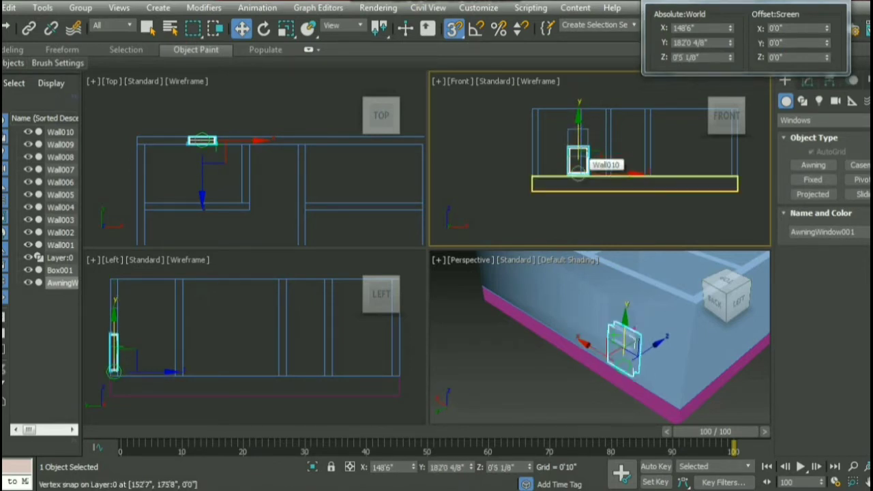
pyautogui.hotkey('shift', 'z')
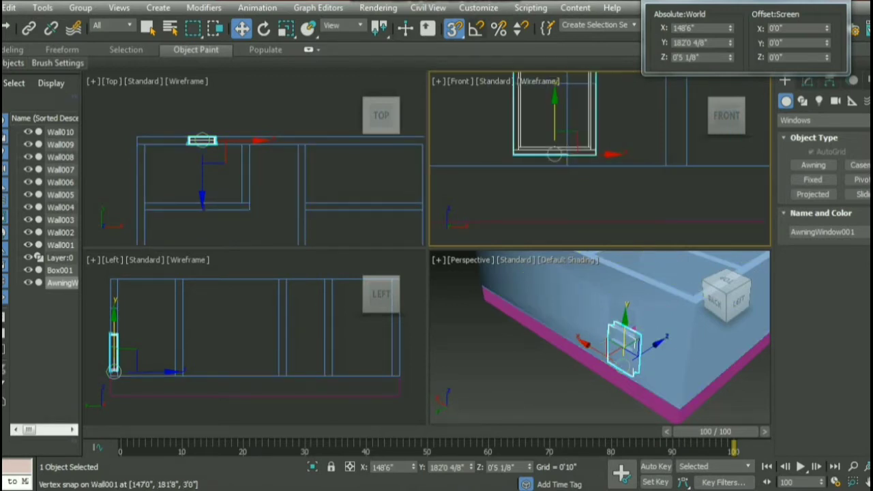
pyautogui.press('s')
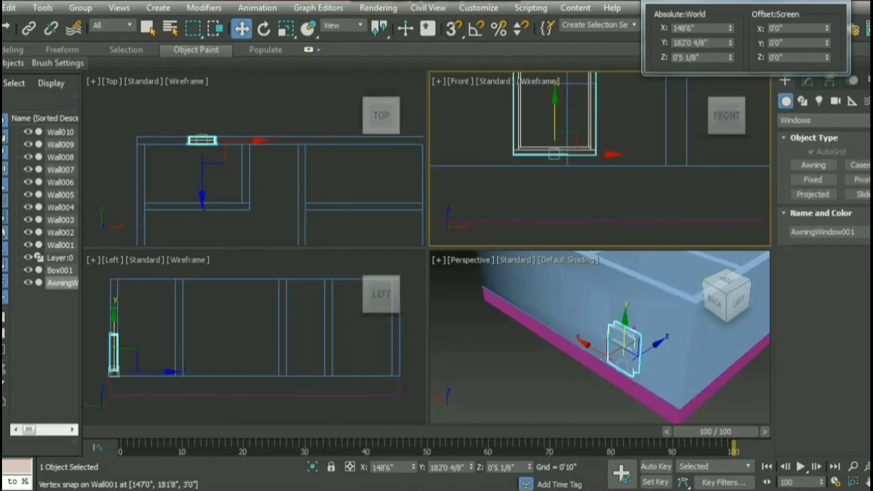
pyautogui.moveTo(554, 155); pyautogui.dragTo(554, 165)
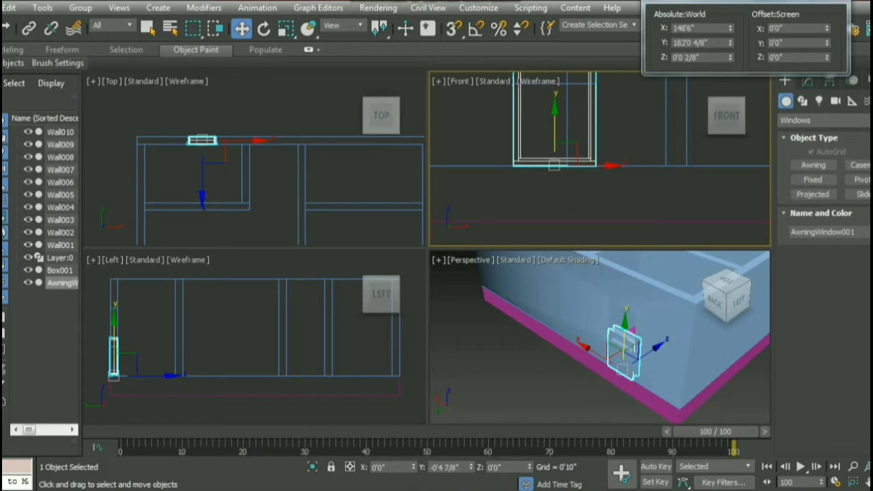
pyautogui.click(565, 194)
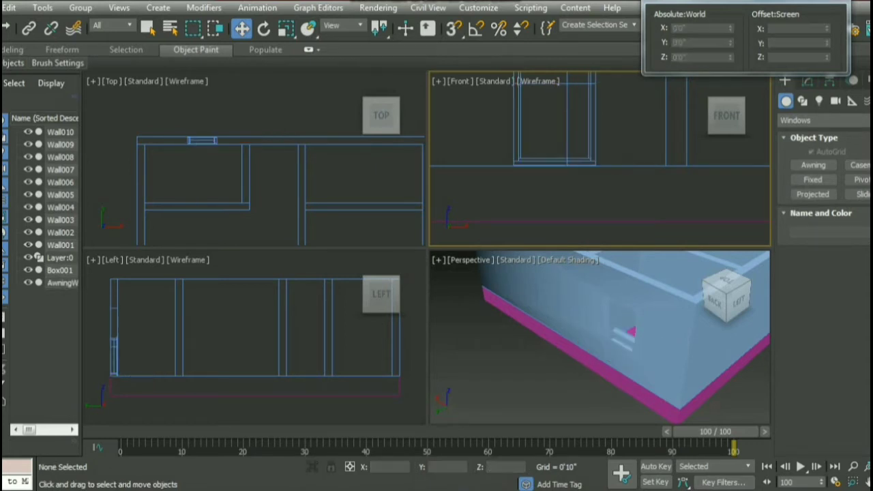
pyautogui.scroll(-3, 565, 194)
# Raise the awning window 3 ft via Offset Y to sit at Z 3'0 2/8".
pyautogui.click(560, 156)
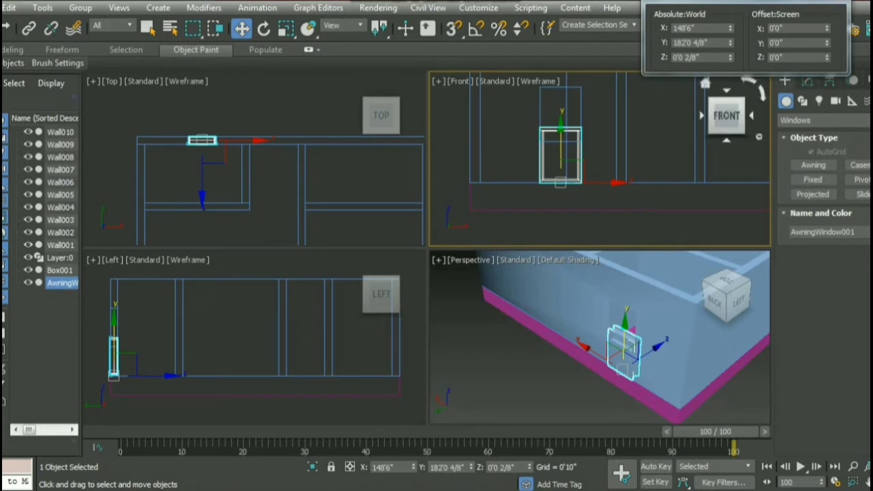
pyautogui.click(797, 42)
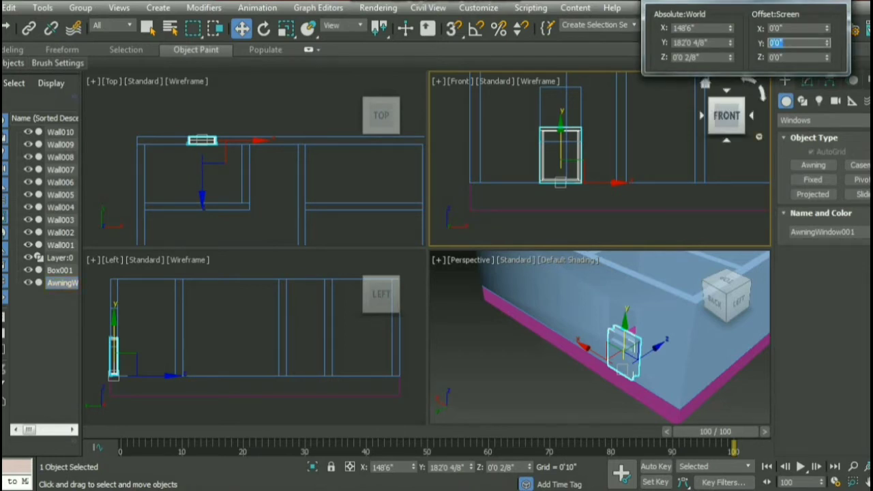
pyautogui.write('5')
pyautogui.press('Return')
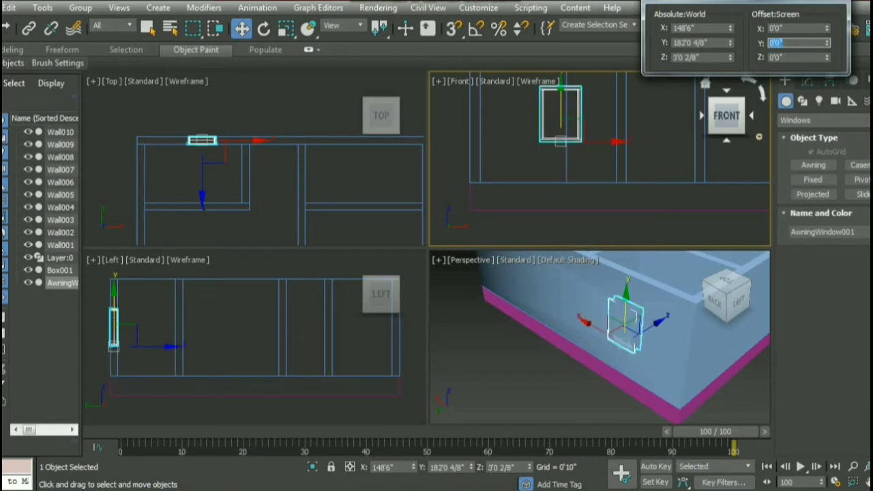
pyautogui.hotkey('ctrl', 'd')
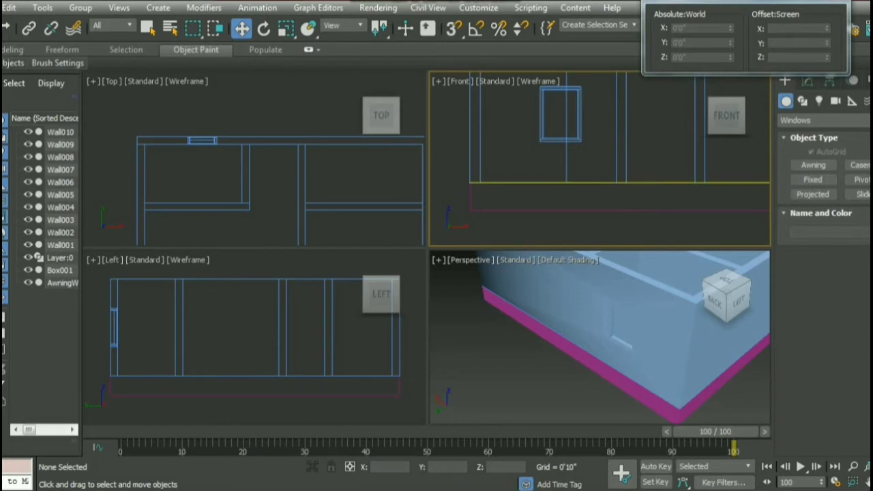
# Give AwningWindow001 a yellow-green object colour, then deselect it in Perspective.
pyautogui.click(62, 283)
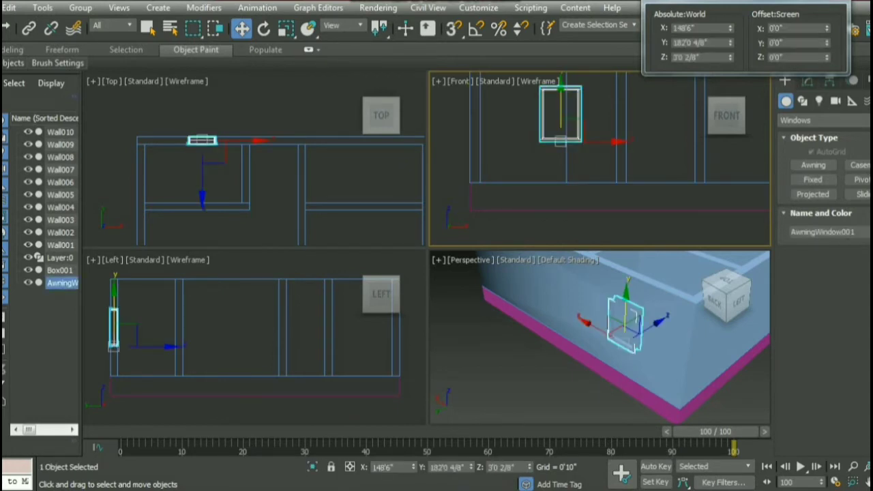
pyautogui.click(867, 232)
pyautogui.click(707, 280)
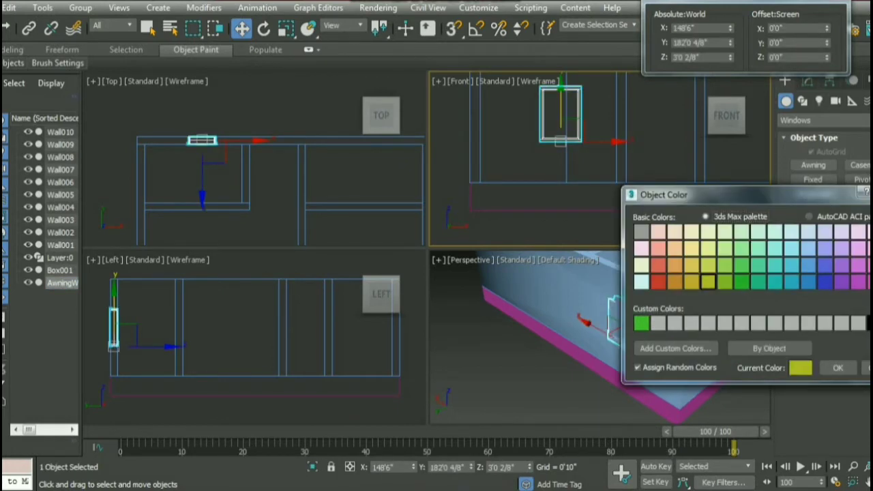
pyautogui.click(837, 368)
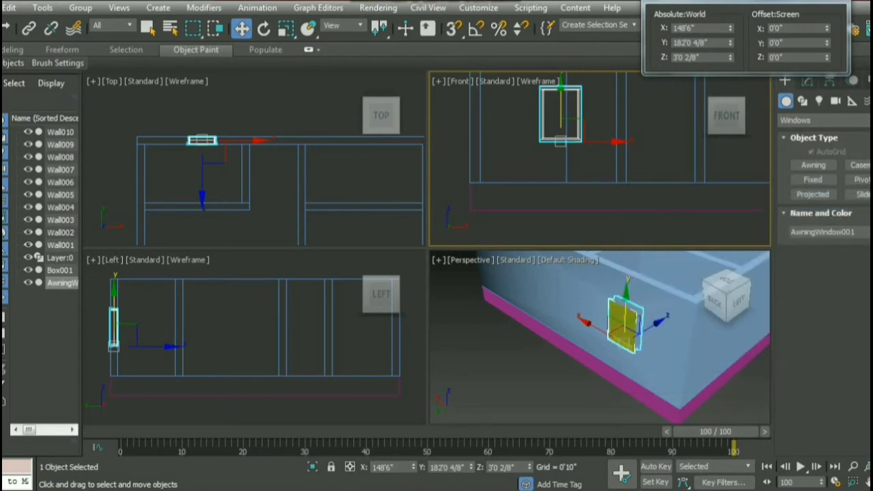
pyautogui.click(518, 382)
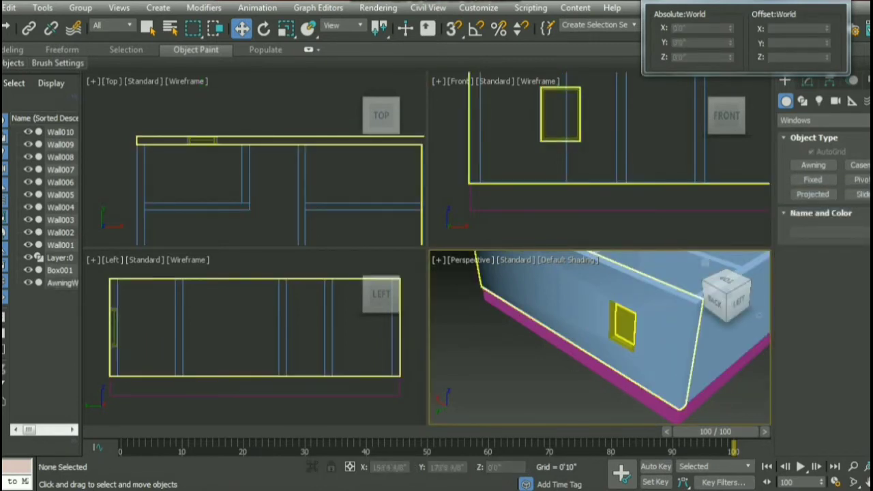
# Fit the whole house in view, maximize the Perspective viewport and zoom in.
pyautogui.press('z')
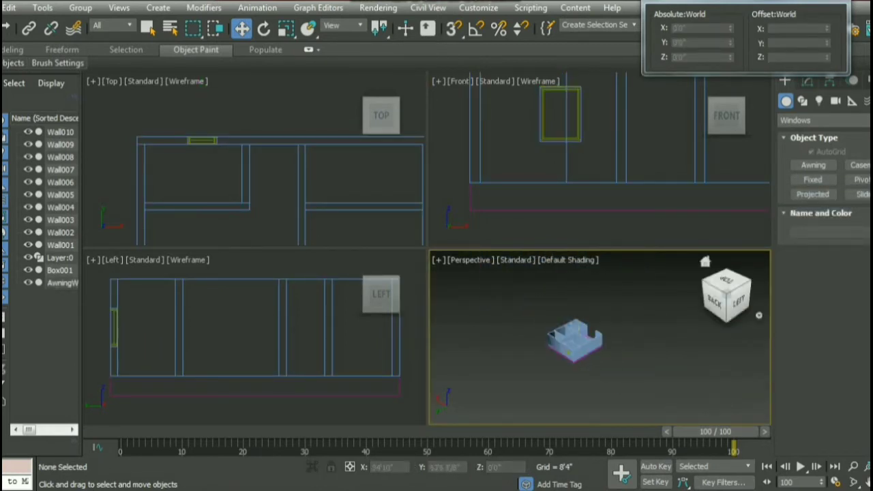
pyautogui.hotkey('alt', 'w')
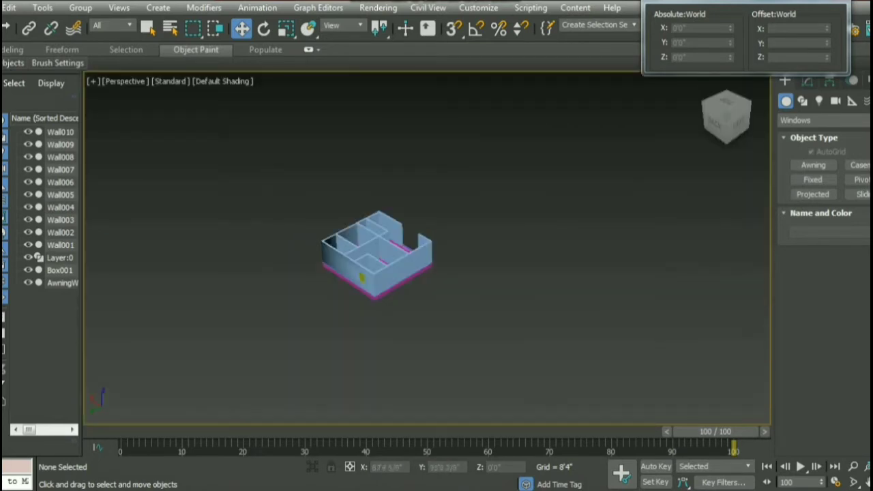
pyautogui.scroll(5, 235, 296)
pyautogui.scroll(-2, 236, 297)
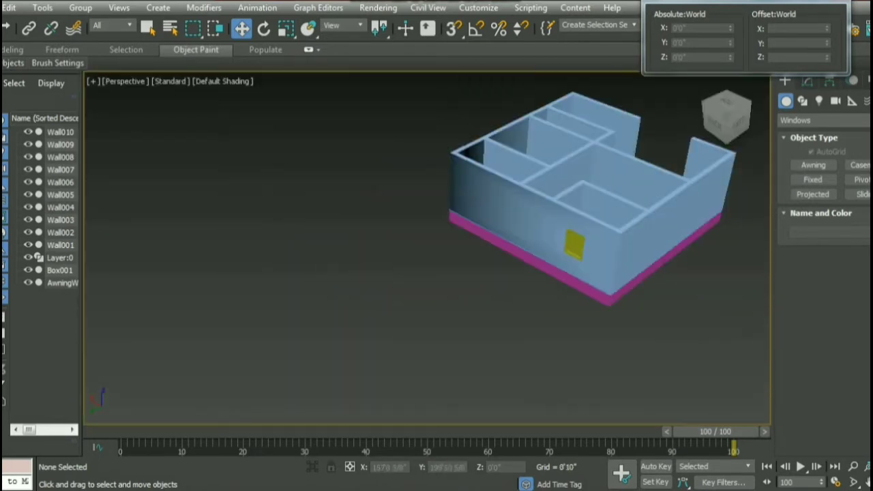
pyautogui.scroll(3, 566, 225)
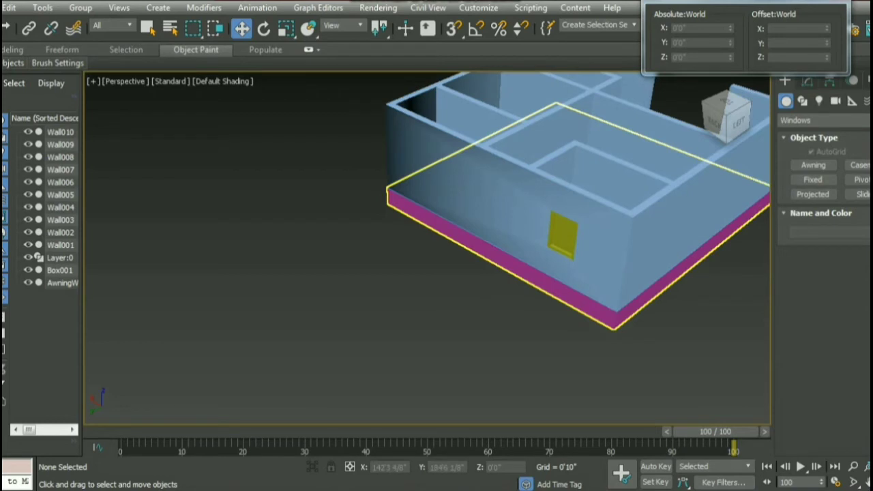
pyautogui.scroll(1, 600, 254)
pyautogui.scroll(3, 600, 253)
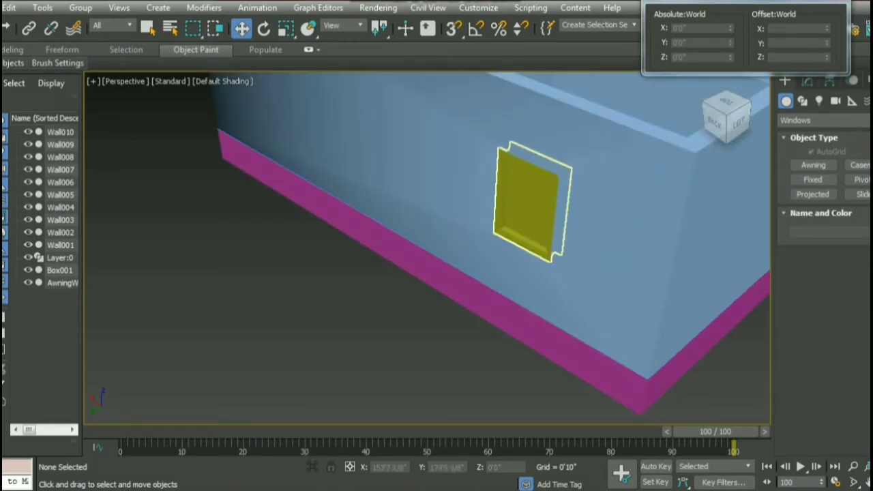
pyautogui.scroll(-5, 545, 198)
pyautogui.scroll(-2, 546, 197)
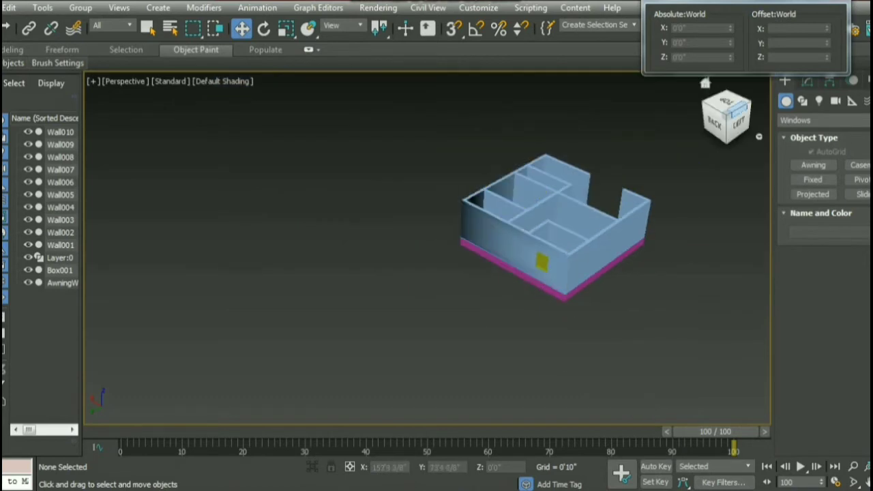
# Orbit to left-front corner views with the ViewCube and zoom toward the yellow window.
pyautogui.click(746, 102)
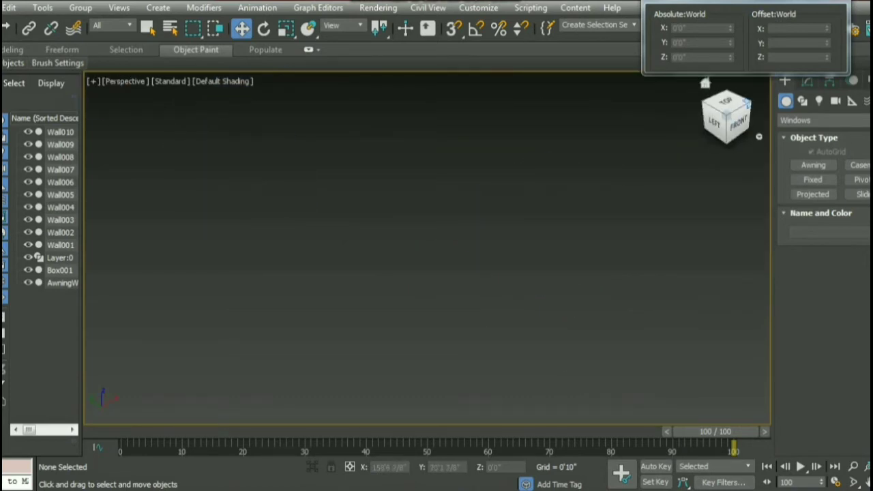
pyautogui.press('z')
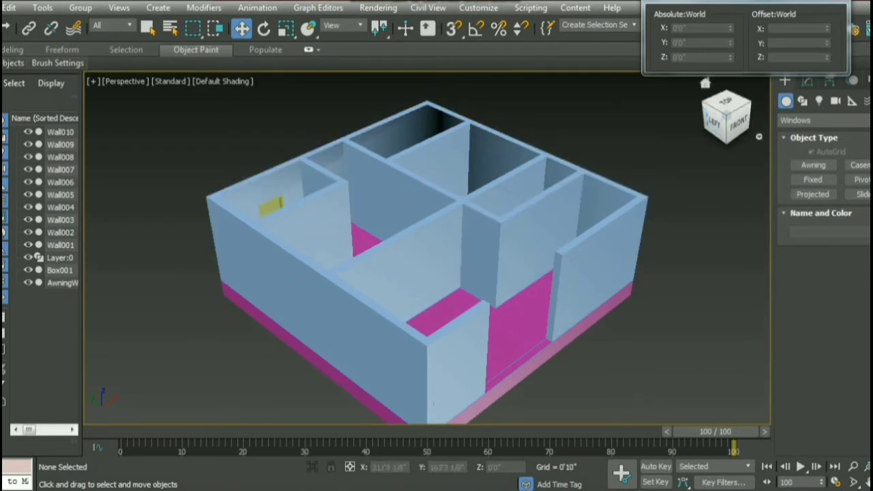
pyautogui.click(723, 116)
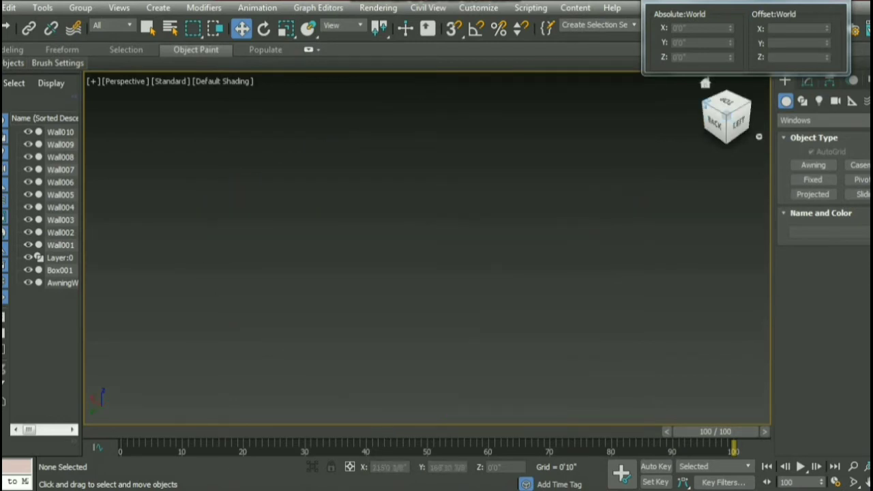
pyautogui.press('z')
pyautogui.scroll(5, 339, 381)
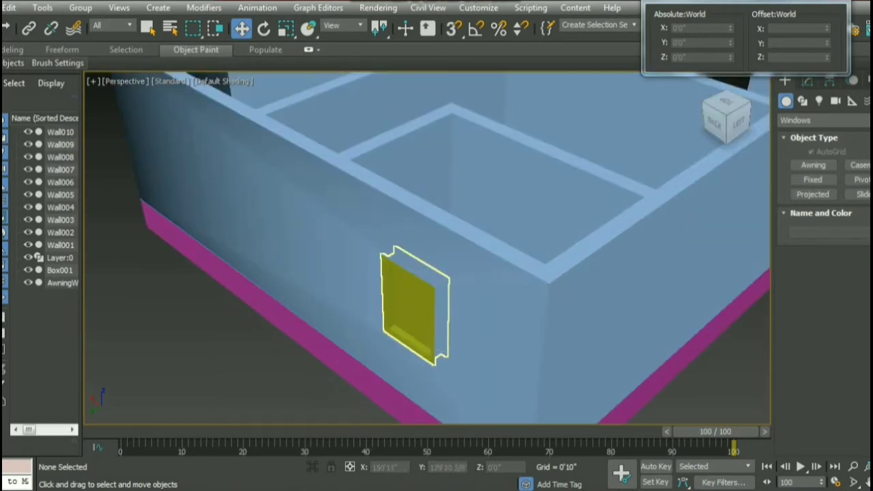
# Select AwningWindow001 and bring up its parameters in the Modify panel.
pyautogui.click(417, 334)
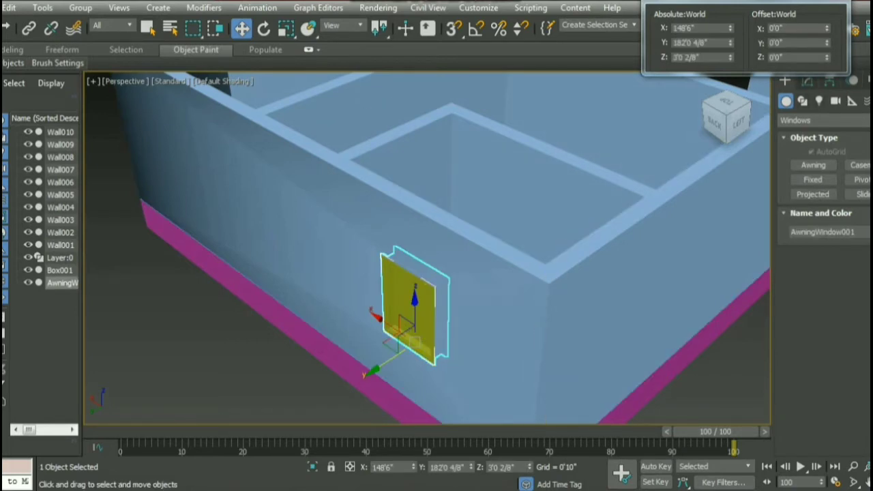
pyautogui.press('F12')
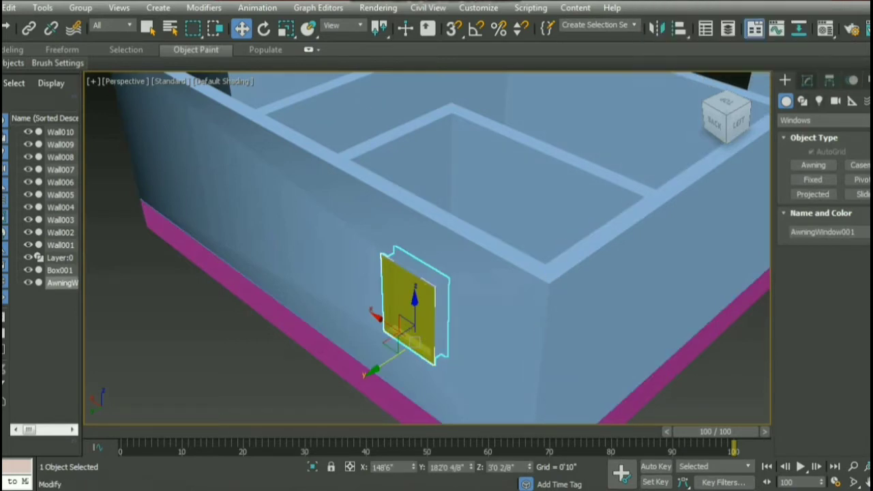
pyautogui.click(806, 80)
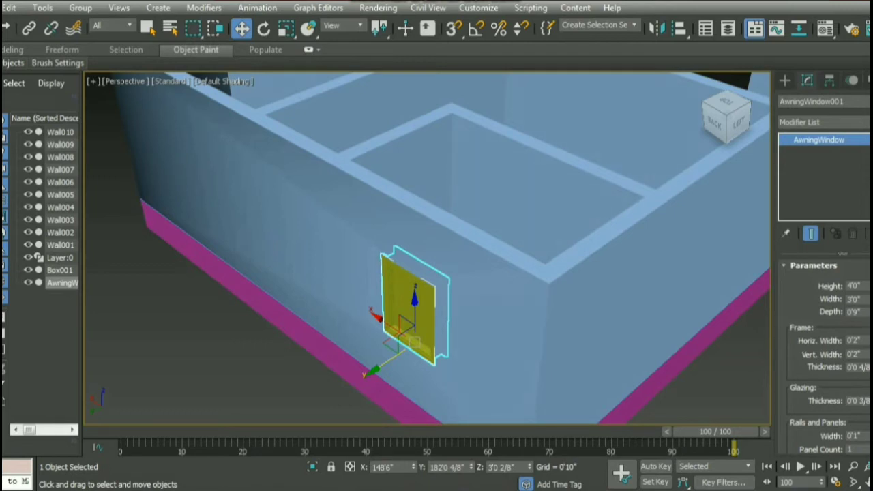
pyautogui.scroll(-2, 828, 355)
pyautogui.scroll(-2, 827, 354)
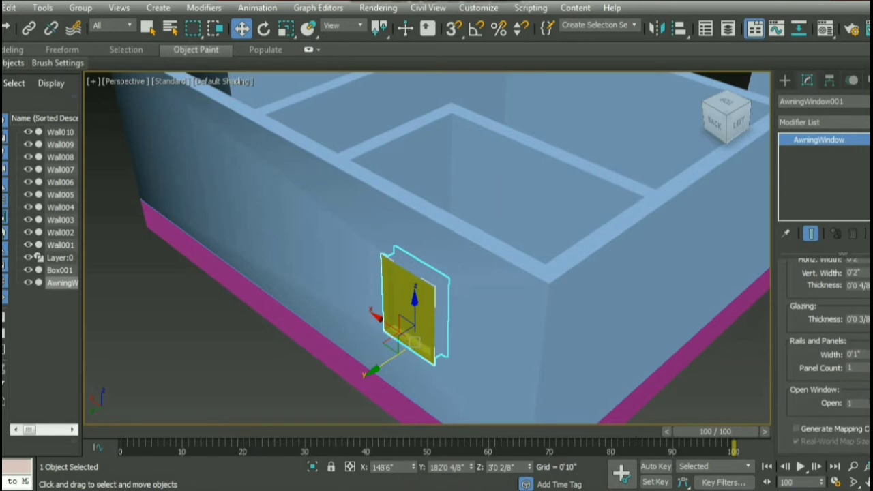
# Try the window's Open value at 100, 0 and 6, then set it to 14.
pyautogui.moveTo(870, 403)
pyautogui.mouseDown()
pyautogui.moveTo(869, 382)
pyautogui.moveTo(869, 429)
pyautogui.mouseUp()
pyautogui.click(857, 403)
pyautogui.write('100')
pyautogui.press('Return')
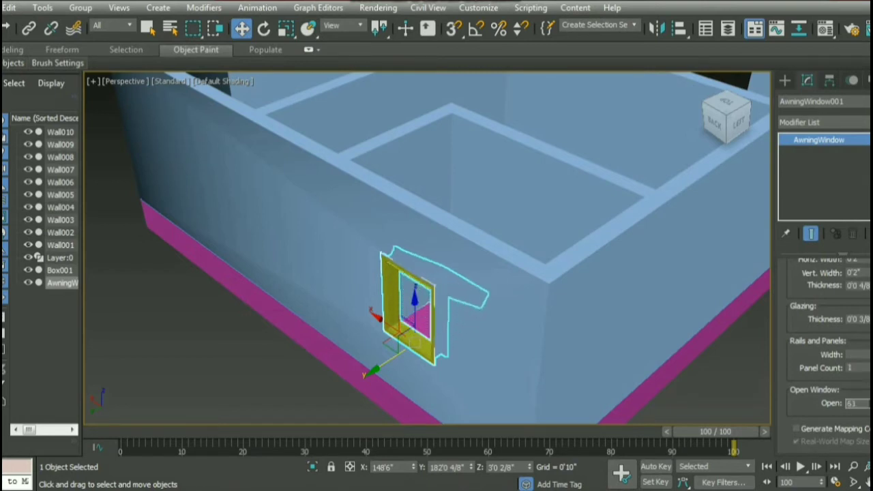
pyautogui.write('00')
pyautogui.press('Return')
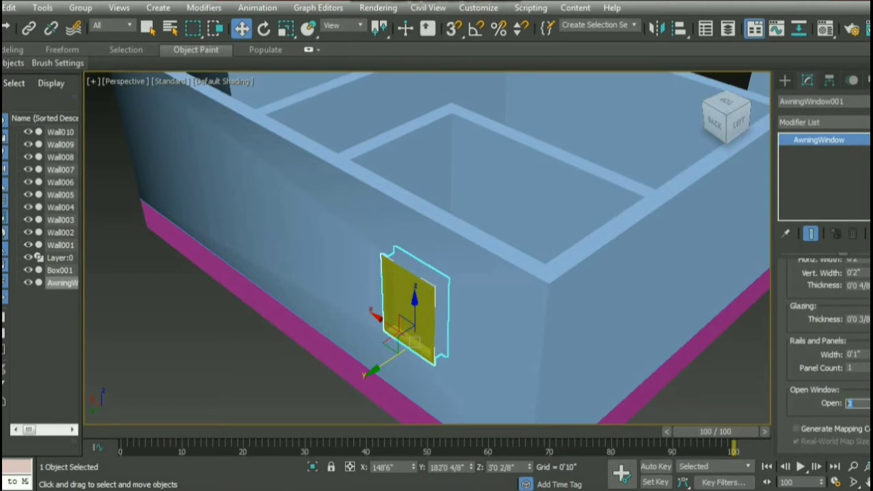
pyautogui.press('BackSpace')
pyautogui.write('6')
pyautogui.press('Return')
pyautogui.write('14')
pyautogui.press('Return')
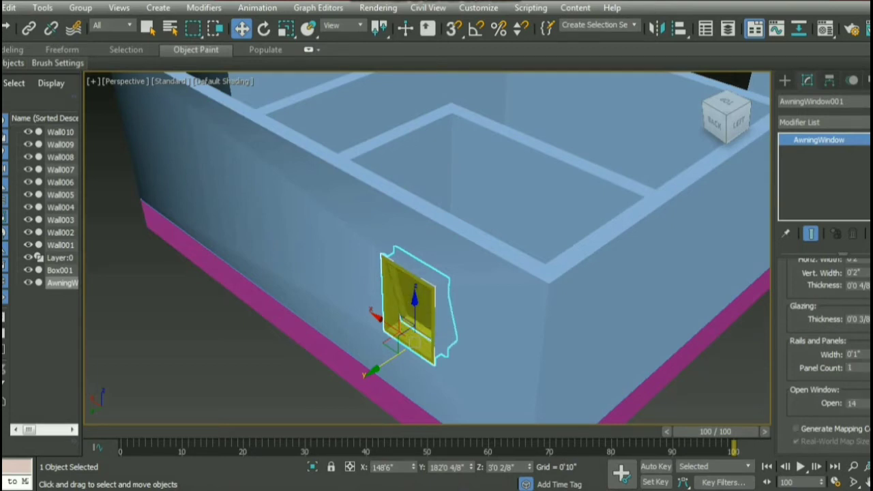
# Turn on Generate Mapping Coords and leave the sash slightly open.
pyautogui.moveTo(870, 403); pyautogui.dragTo(870, 380)
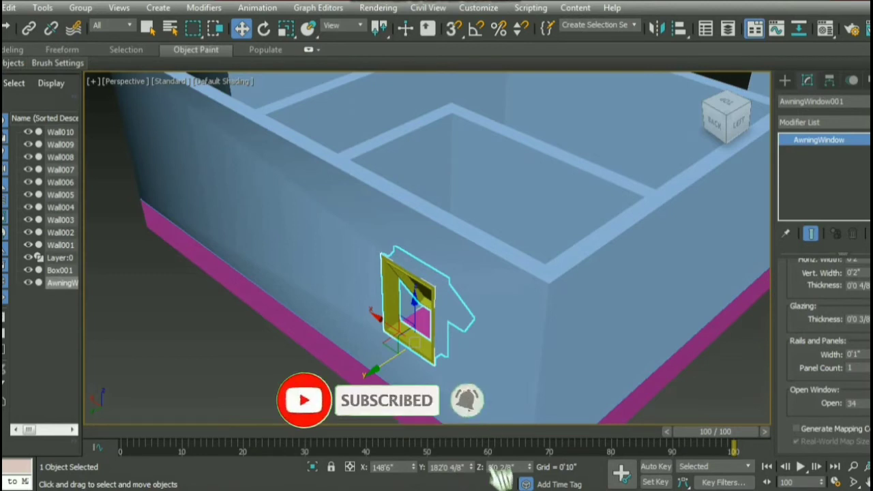
pyautogui.scroll(3, 825, 340)
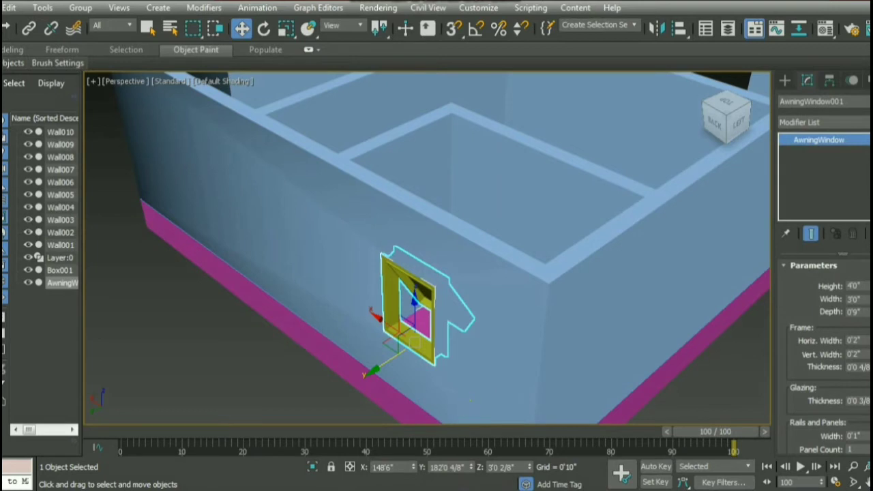
pyautogui.scroll(-3, 825, 355)
pyautogui.scroll(-1, 825, 341)
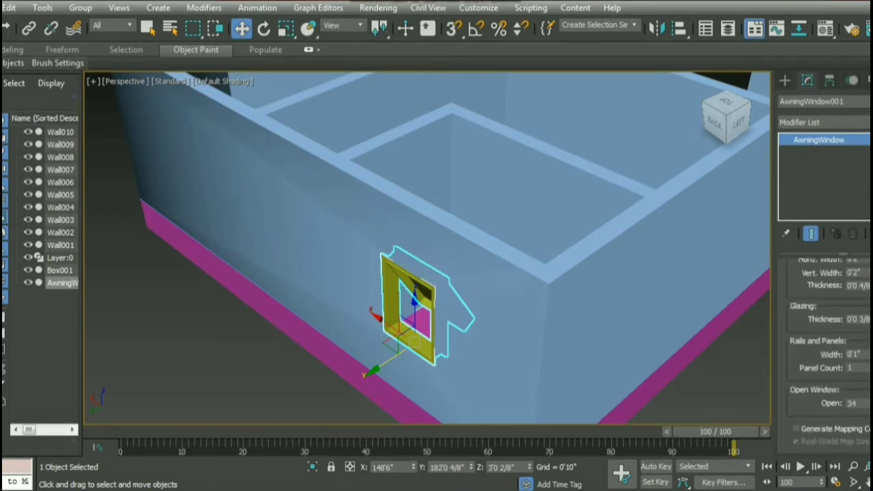
pyautogui.click(795, 428)
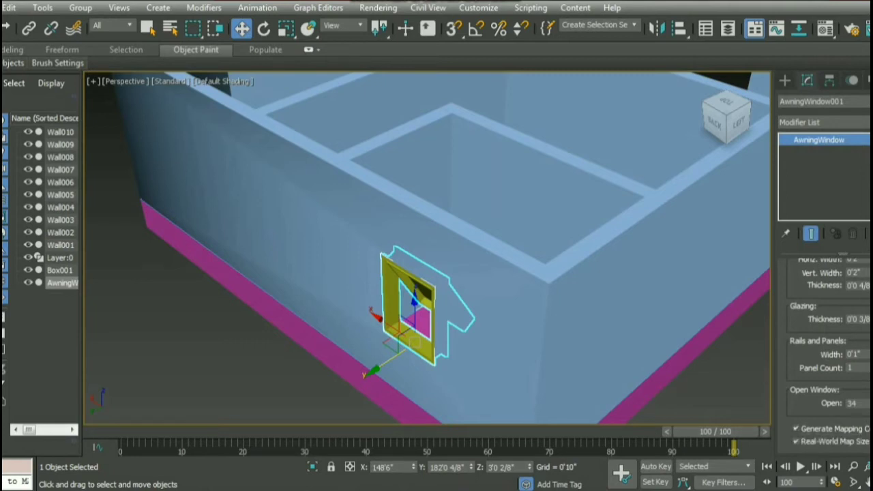
pyautogui.moveTo(867, 401); pyautogui.dragTo(867, 436)
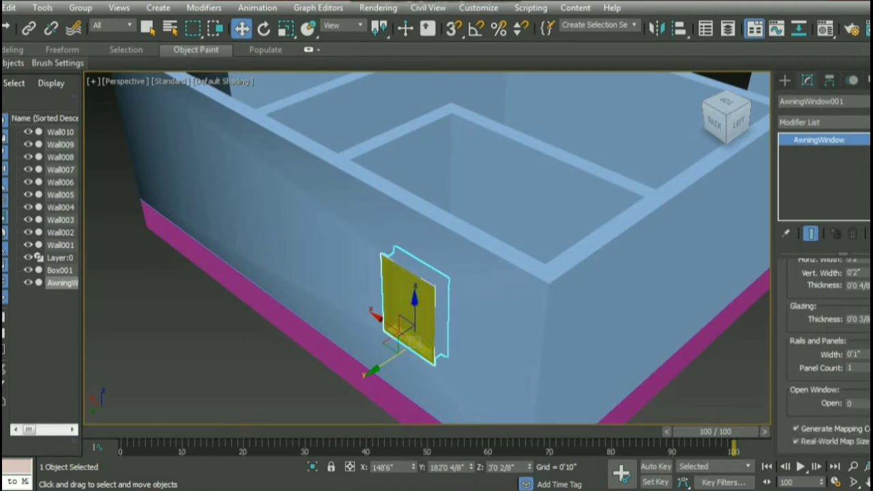
pyautogui.moveTo(867, 403); pyautogui.dragTo(867, 391)
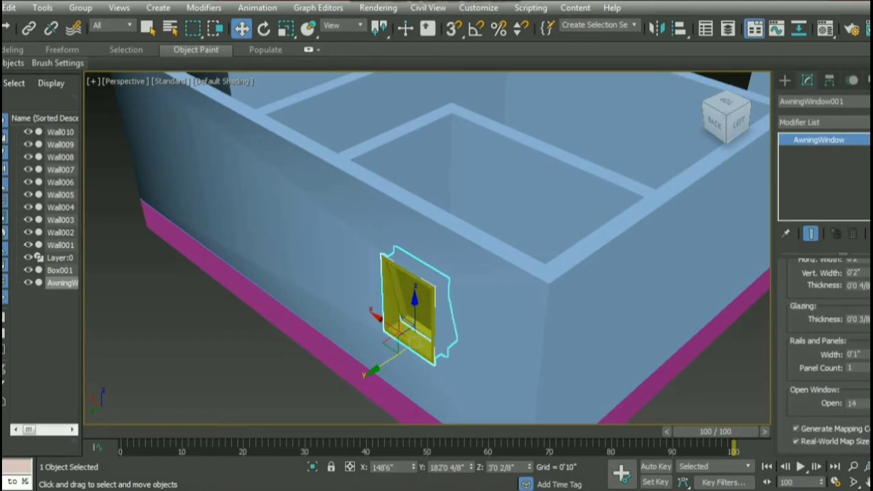
# Deselect the window, restore four viewports and maximize the Top view.
pyautogui.hotkey('ctrl', 'd')
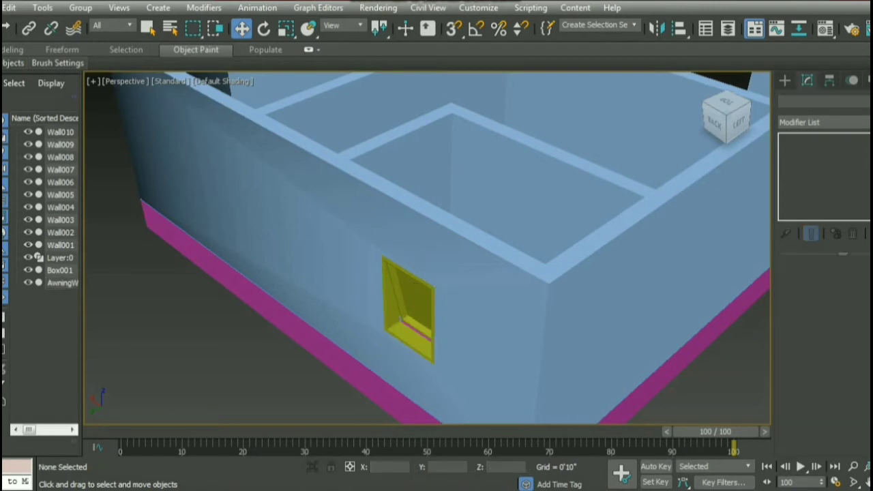
pyautogui.scroll(-10, 441, 248)
pyautogui.scroll(3, 441, 247)
pyautogui.scroll(2, 442, 247)
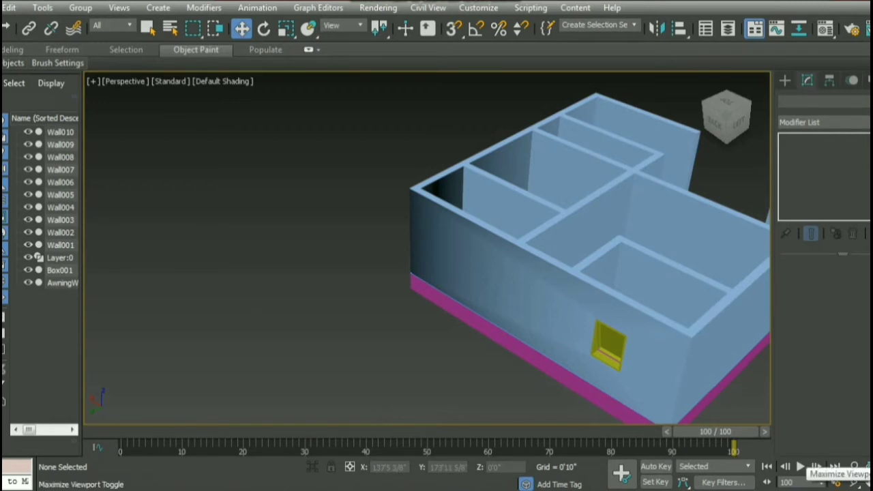
pyautogui.click(863, 482)
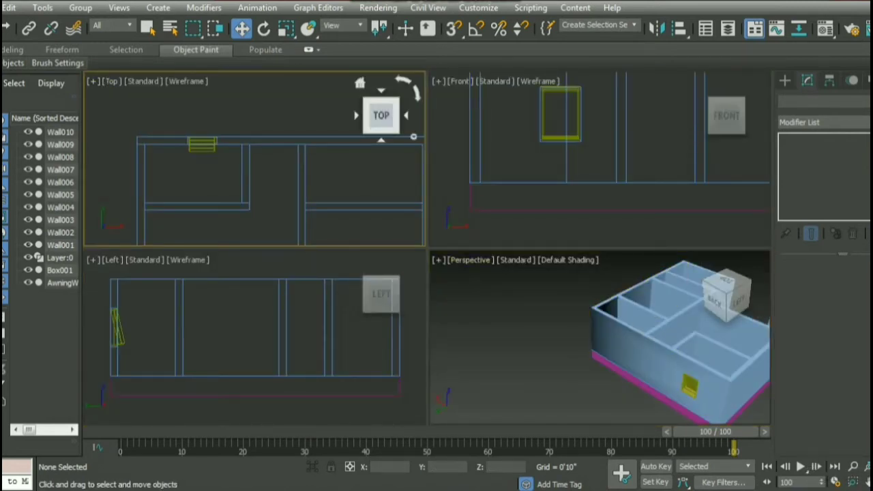
pyautogui.hotkey('alt', 'w')
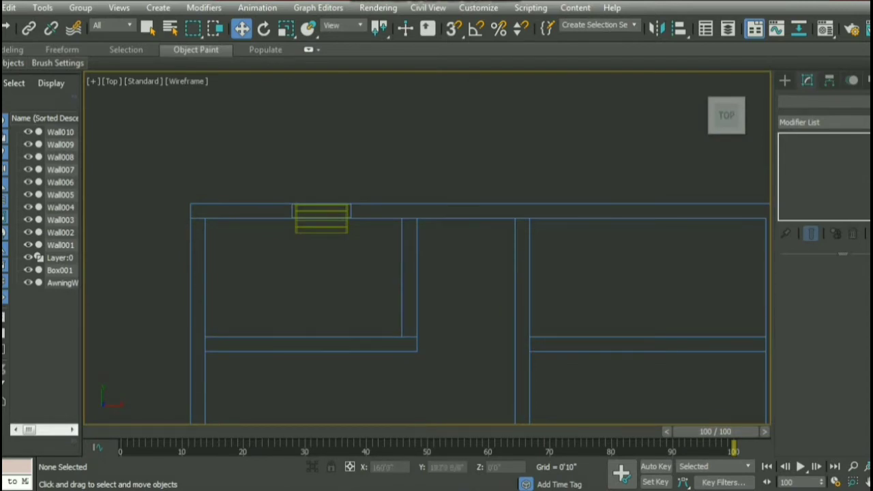
# Zoom in on the interior wall and bring up the Create panel's category list.
pyautogui.scroll(-5, 586, 204)
pyautogui.scroll(3, 589, 291)
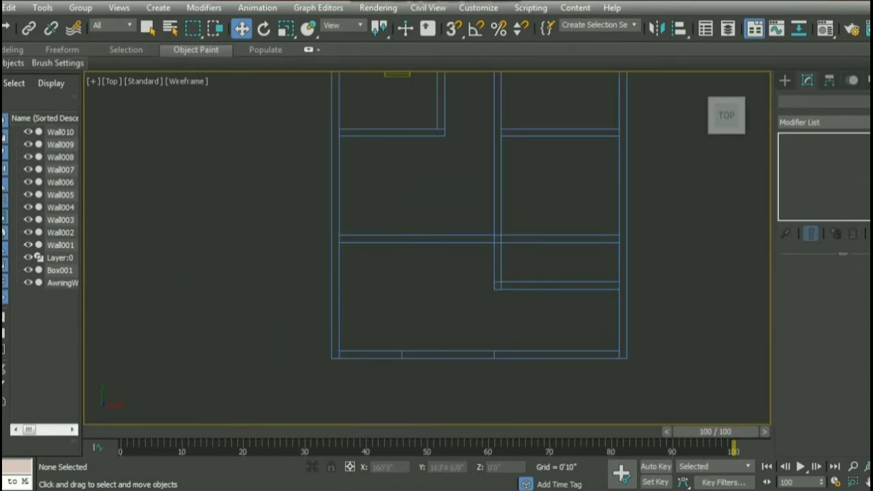
pyautogui.scroll(-4, 511, 205)
pyautogui.hotkey('ctrl', 'a')
pyautogui.scroll(2, 460, 171)
pyautogui.scroll(2, 460, 170)
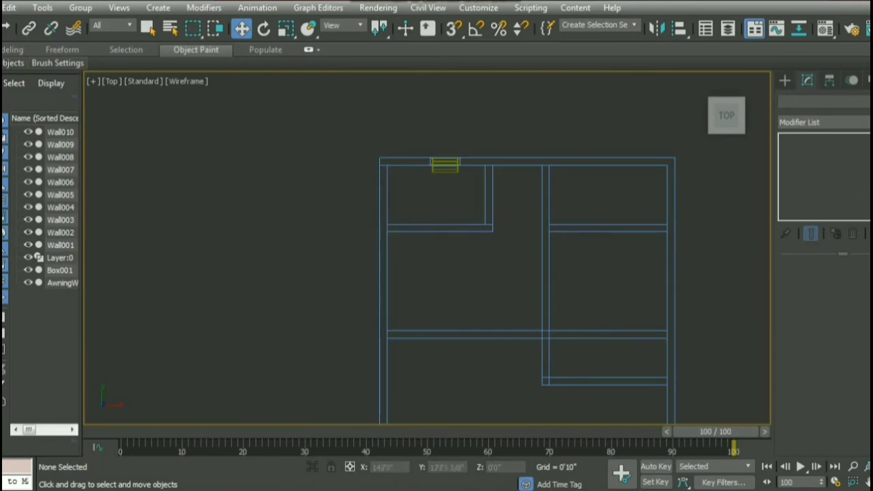
pyautogui.scroll(2, 432, 229)
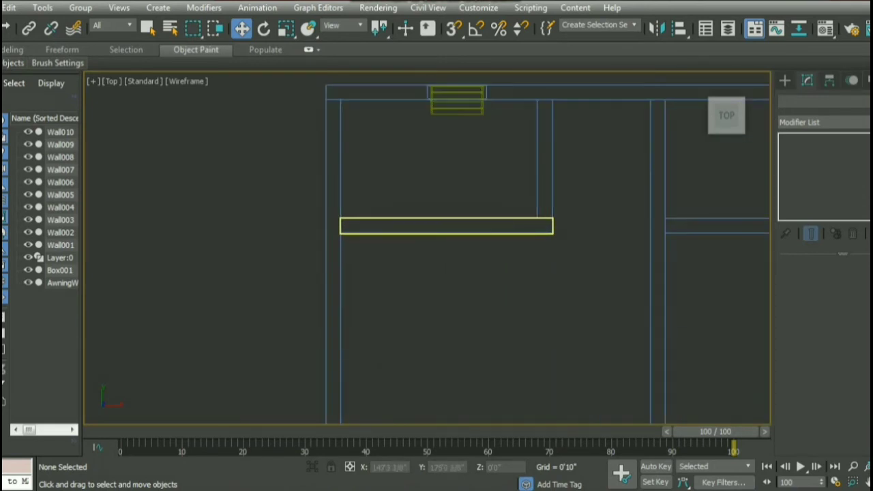
pyautogui.click(784, 80)
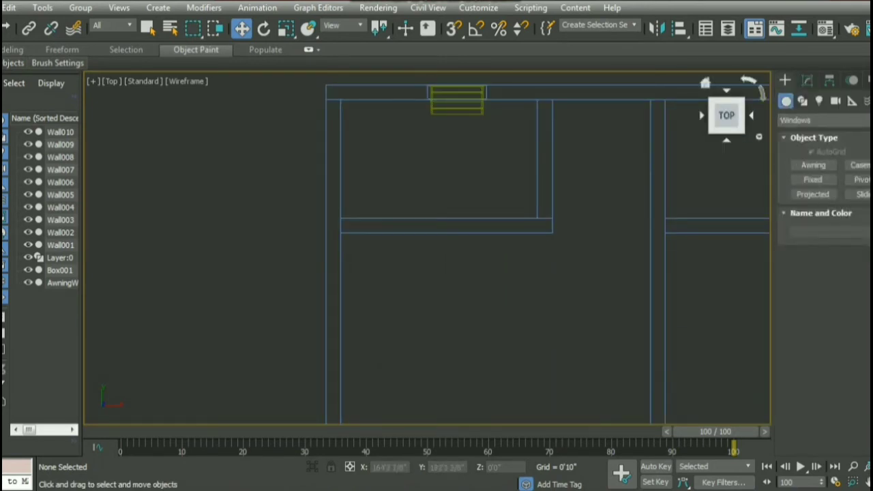
pyautogui.click(825, 120)
# Draw a Standard Primitives Box over the interior wall, 7' high and 3' wide.
pyautogui.click(815, 134)
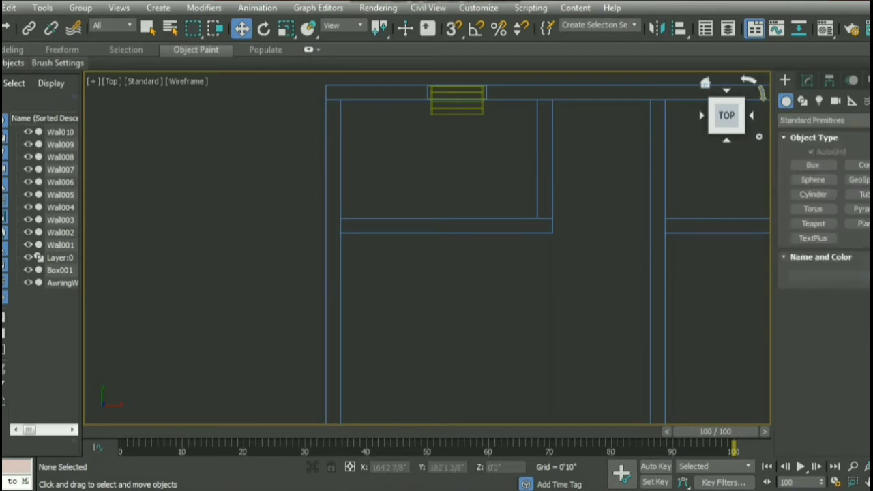
pyautogui.click(813, 165)
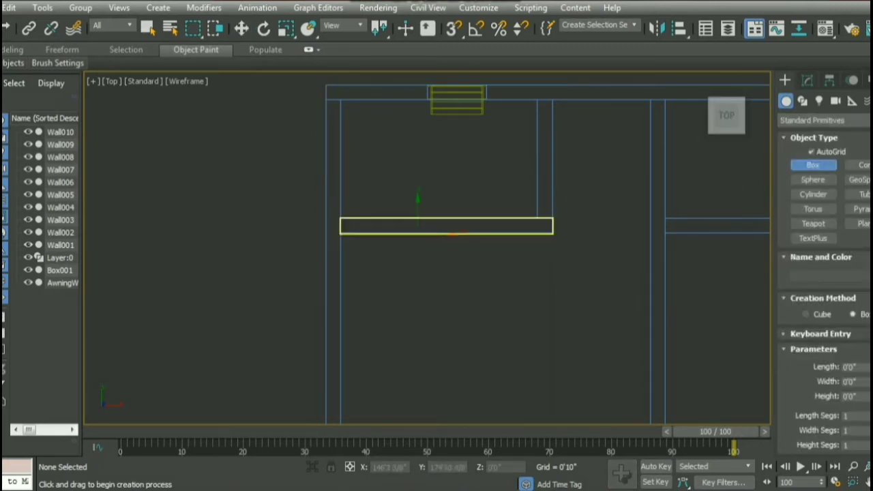
pyautogui.moveTo(413, 210)
pyautogui.mouseDown()
pyautogui.moveTo(444, 234)
pyautogui.moveTo(504, 242)
pyautogui.mouseUp()
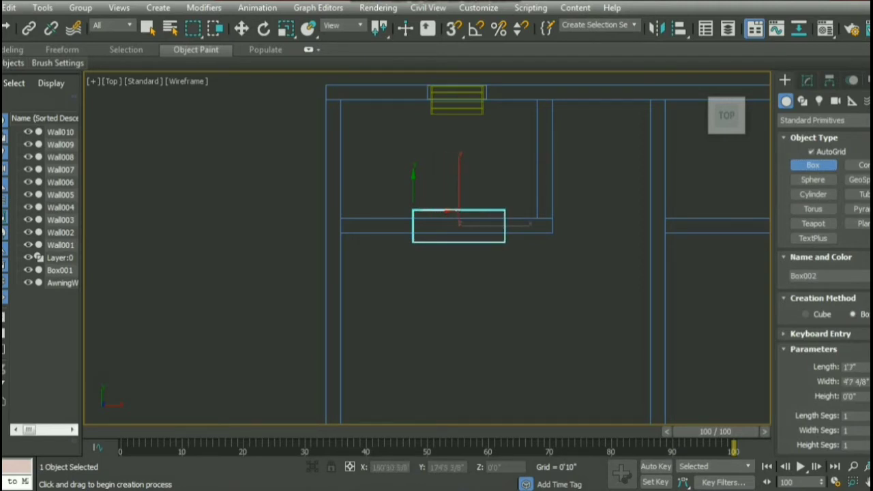
pyautogui.click(505, 242)
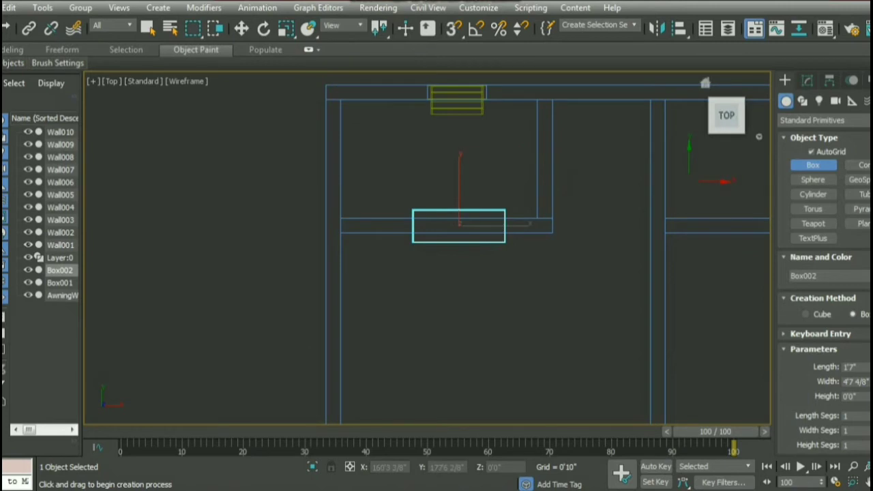
pyautogui.click(852, 397)
pyautogui.write('7')
pyautogui.press('Return')
pyautogui.hotkey('shift', 'Tab')
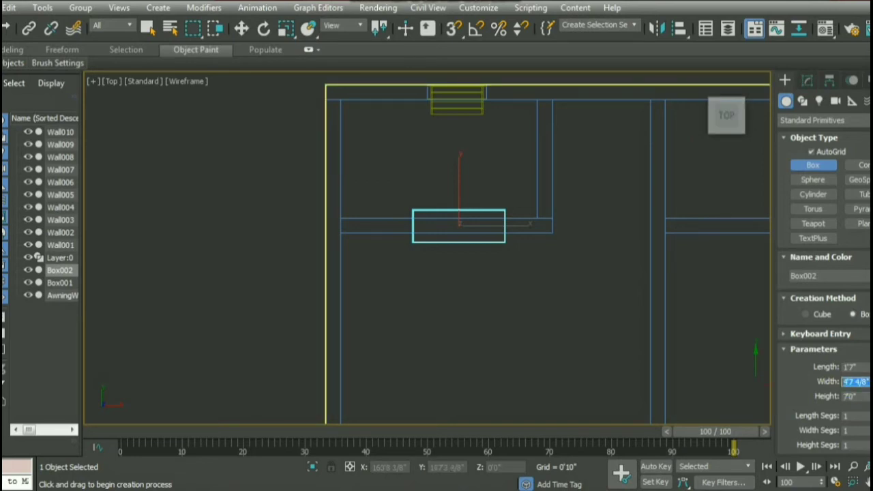
pyautogui.write('3')
pyautogui.press('Return')
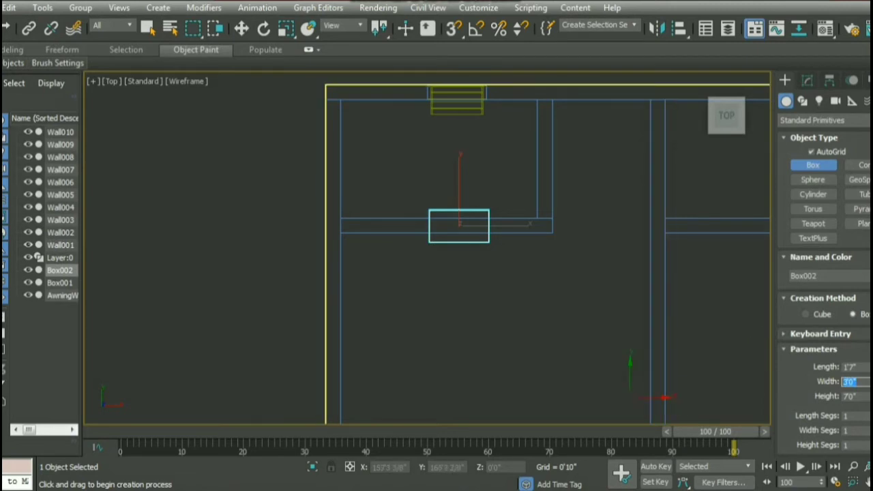
# Check the new door box in a maximized Front viewport, then restore four views.
pyautogui.press('w')
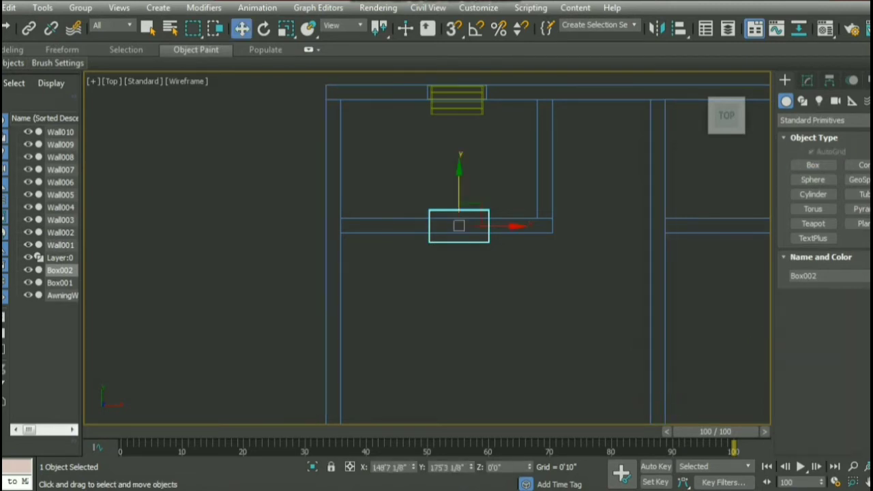
pyautogui.hotkey('alt', 'w')
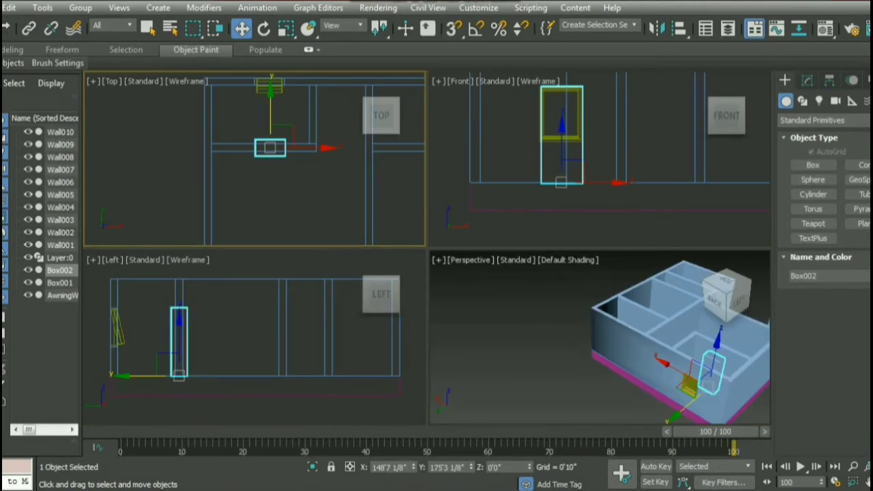
pyautogui.click(655, 218)
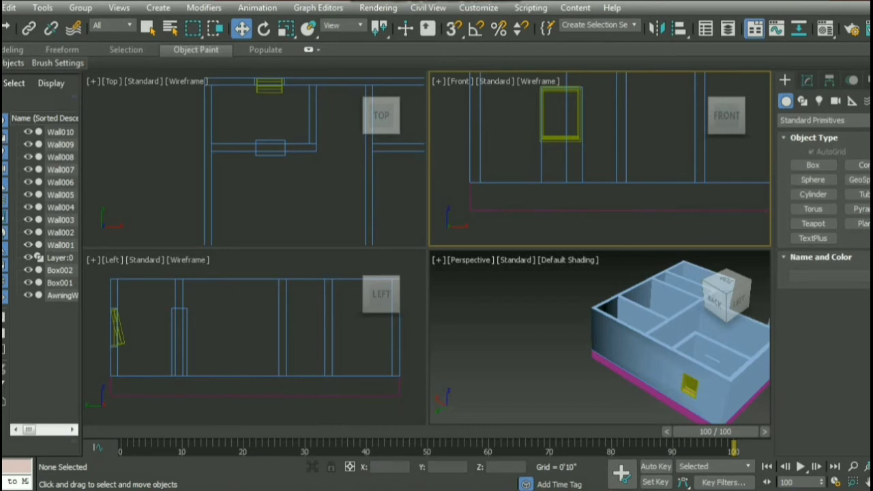
pyautogui.click(541, 164)
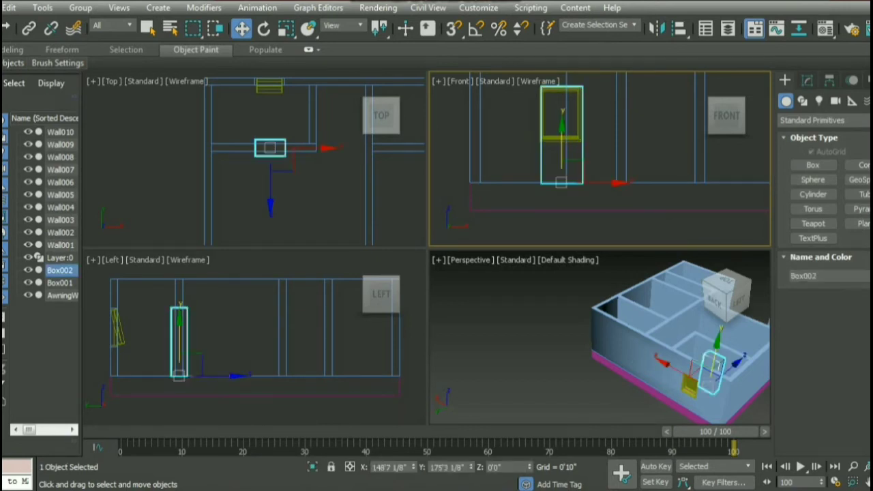
pyautogui.hotkey('ctrl', 'd')
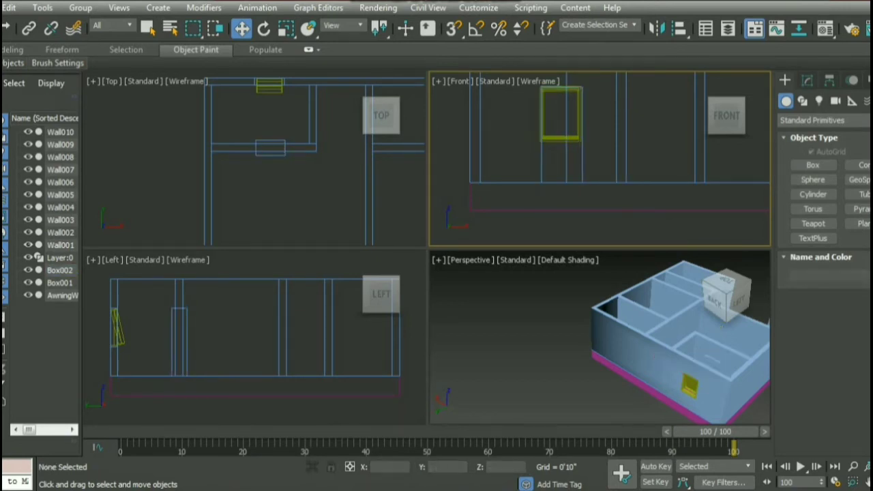
pyautogui.hotkey('alt', 'w')
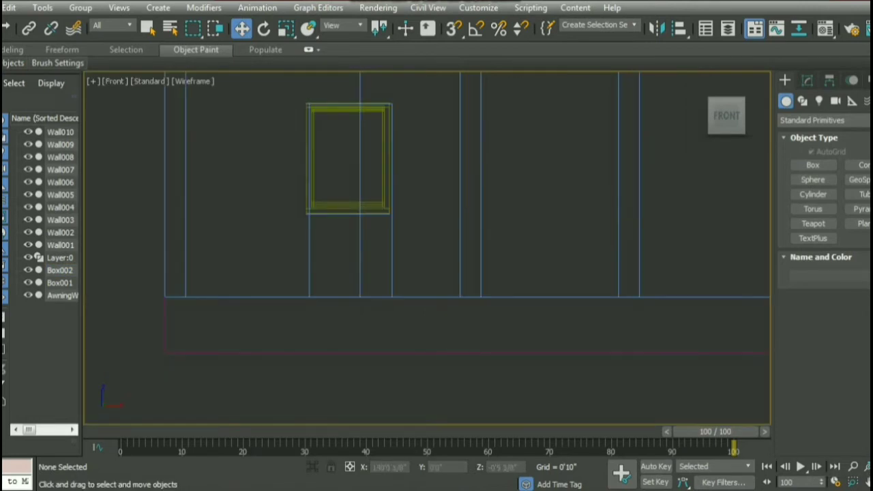
pyautogui.click(392, 253)
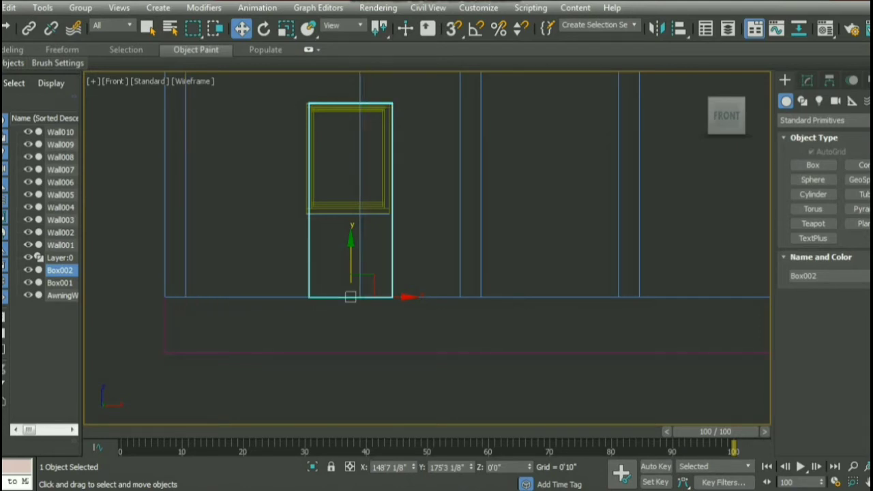
pyautogui.hotkey('alt', 'w')
# In a maximized Perspective view, give Box002 a green object colour.
pyautogui.click(518, 341)
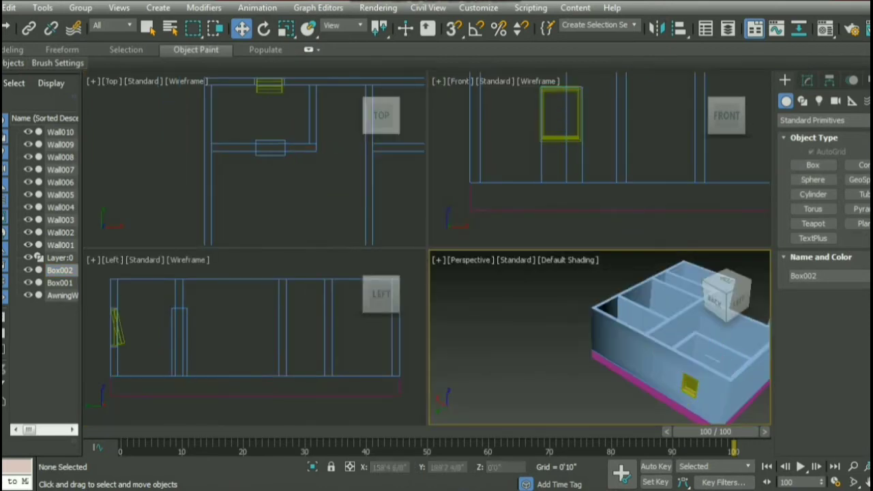
pyautogui.hotkey('alt', 'w')
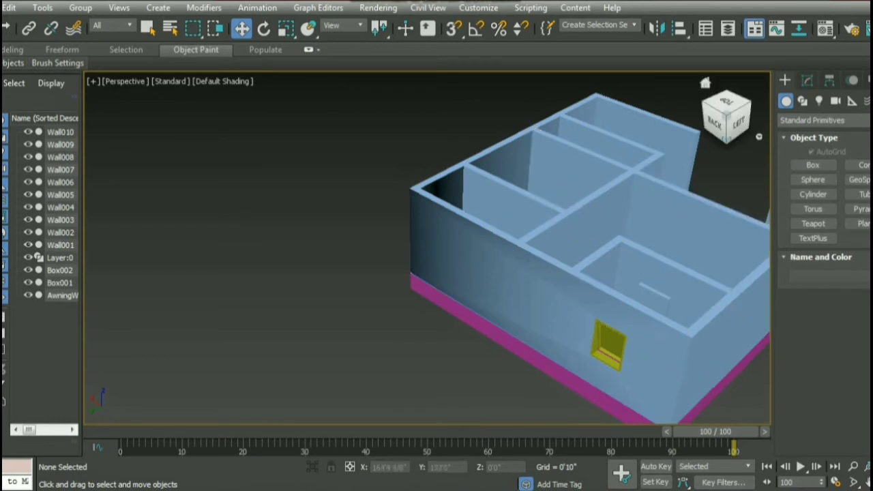
pyautogui.scroll(-5, 722, 381)
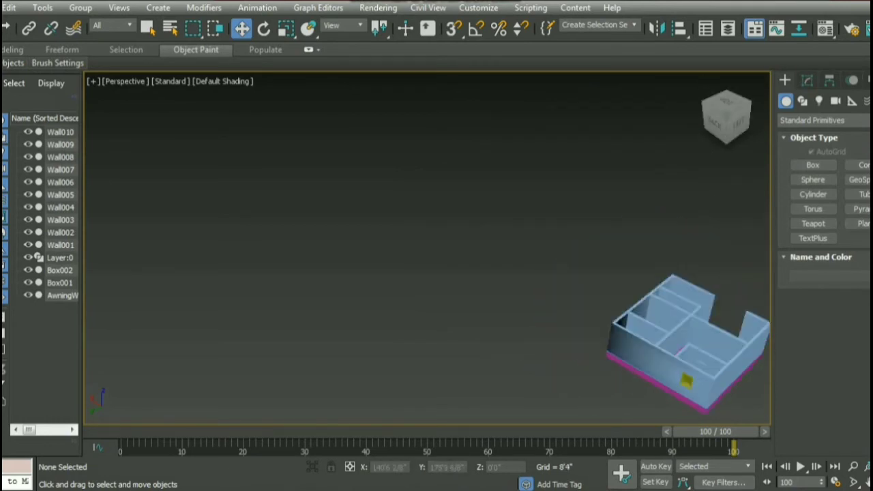
pyautogui.scroll(-1, 722, 368)
pyautogui.scroll(5, 750, 355)
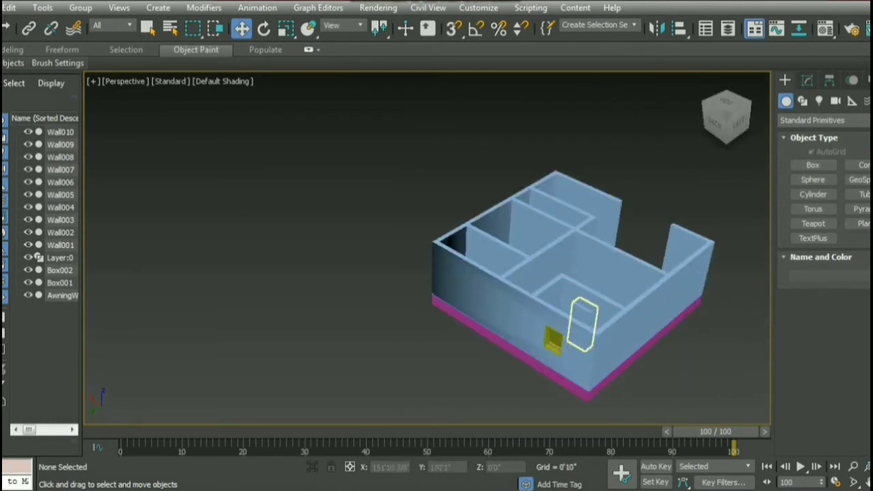
pyautogui.click(581, 326)
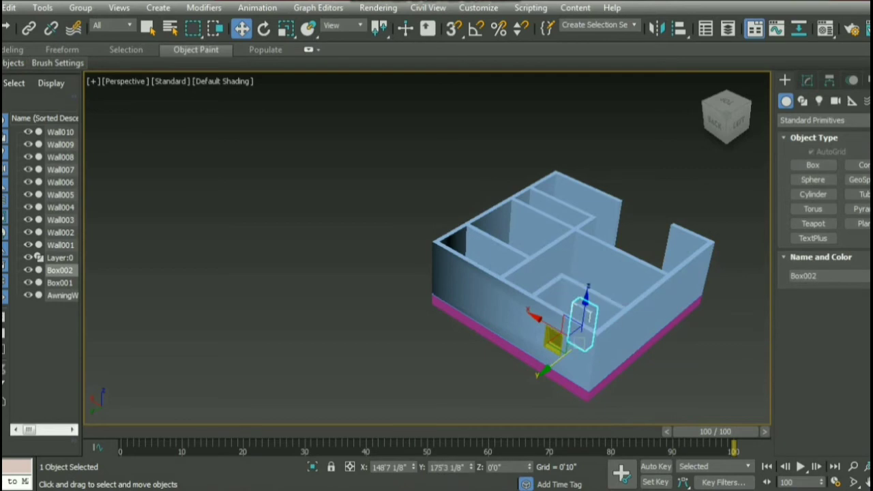
pyautogui.click(868, 276)
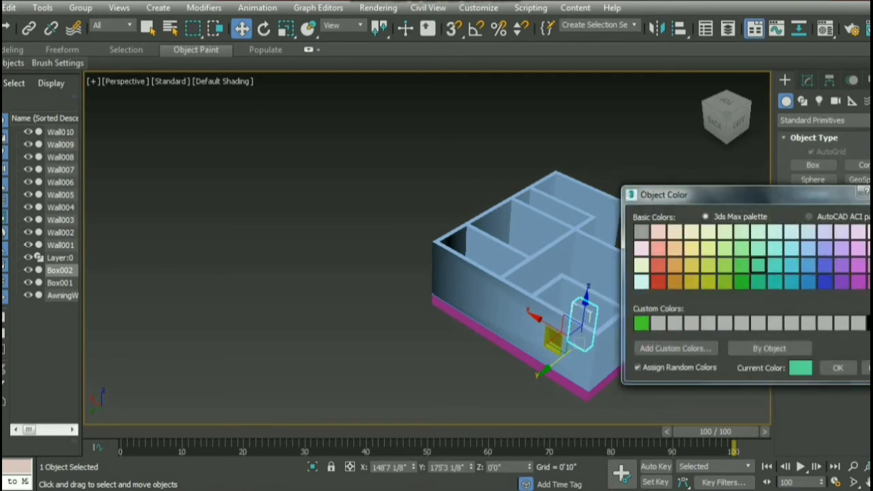
pyautogui.click(838, 367)
pyautogui.hotkey('ctrl', 'd')
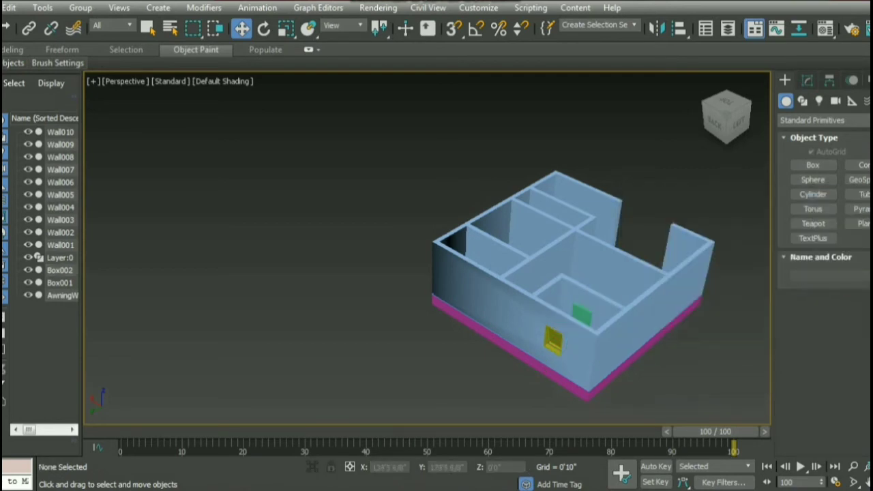
# View the house from the top-front edge and select Wall004.
pyautogui.scroll(5, 624, 355)
pyautogui.scroll(-3, 624, 354)
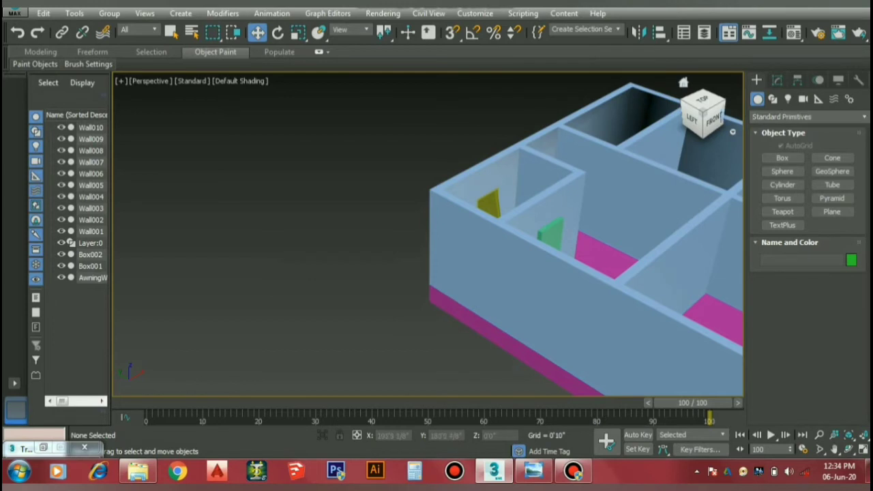
pyautogui.click(713, 108)
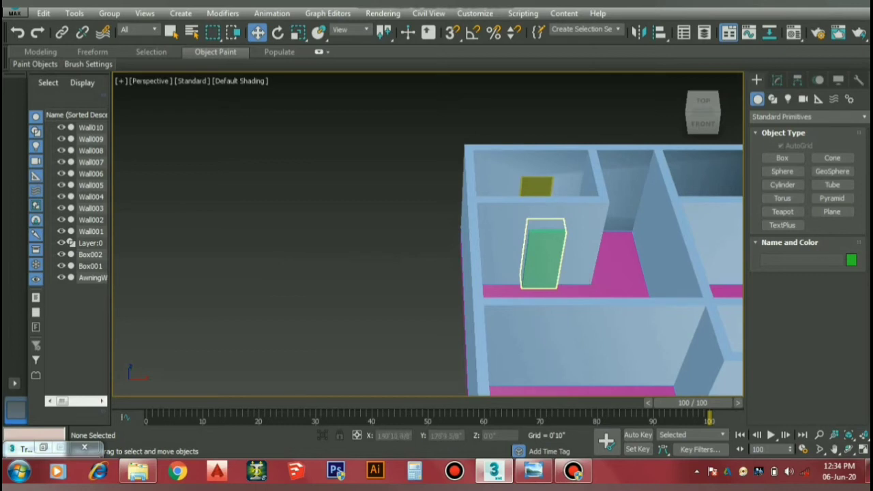
pyautogui.click(538, 259)
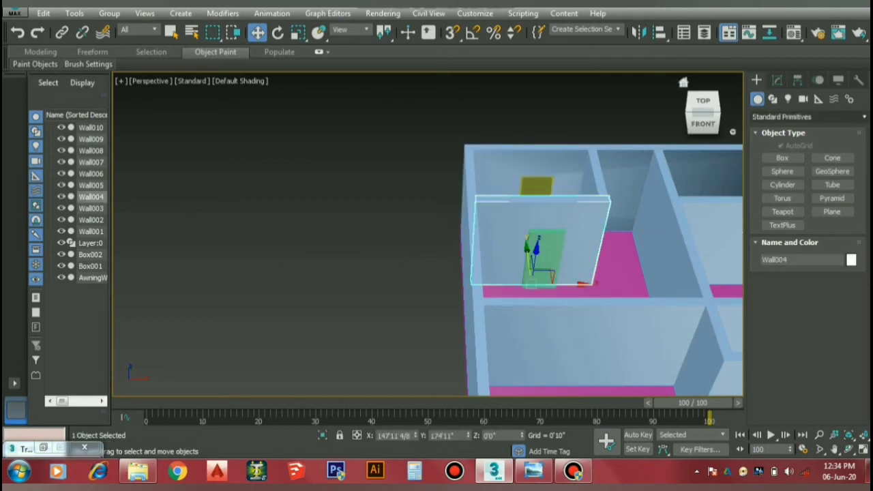
# Subtract Box002 from Wall004 using Compound Objects > ProBoolean, then restore four viewports.
pyautogui.click(808, 116)
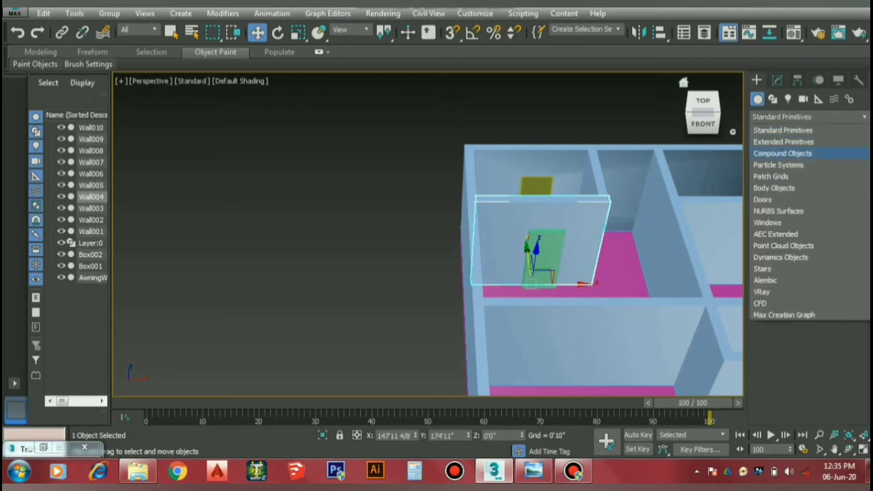
pyautogui.click(782, 154)
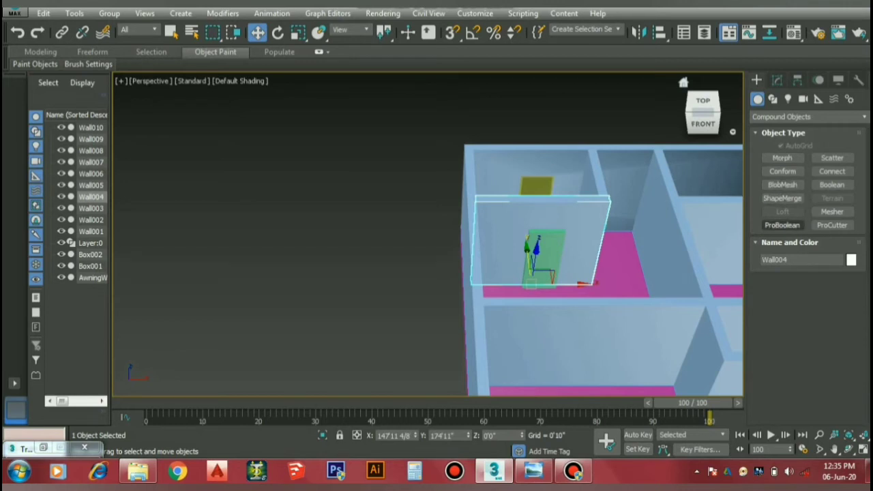
pyautogui.click(782, 225)
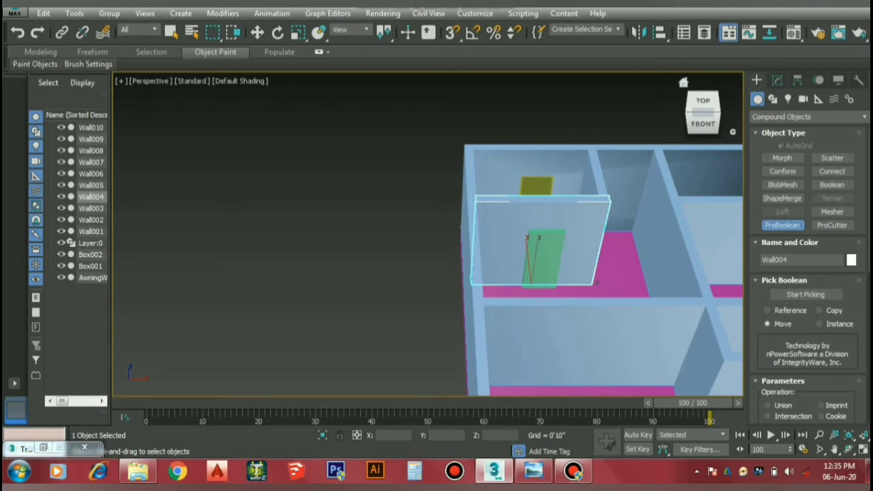
pyautogui.scroll(-5, 805, 272)
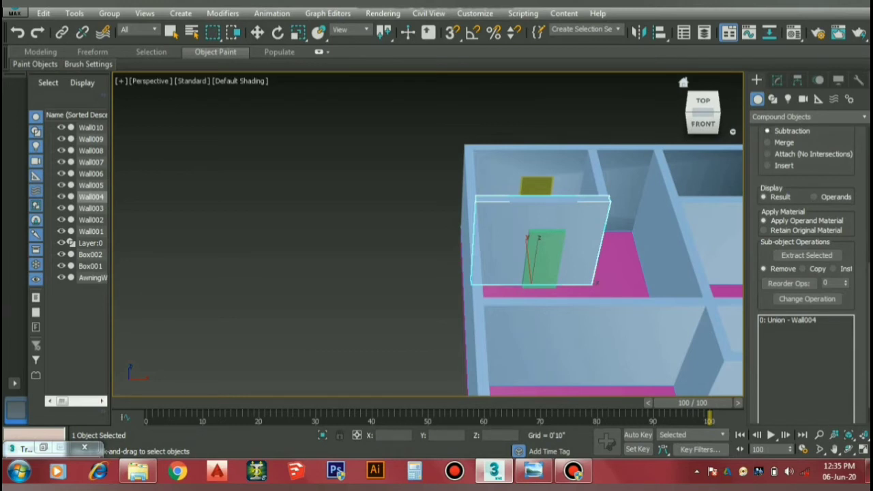
pyautogui.scroll(5, 805, 273)
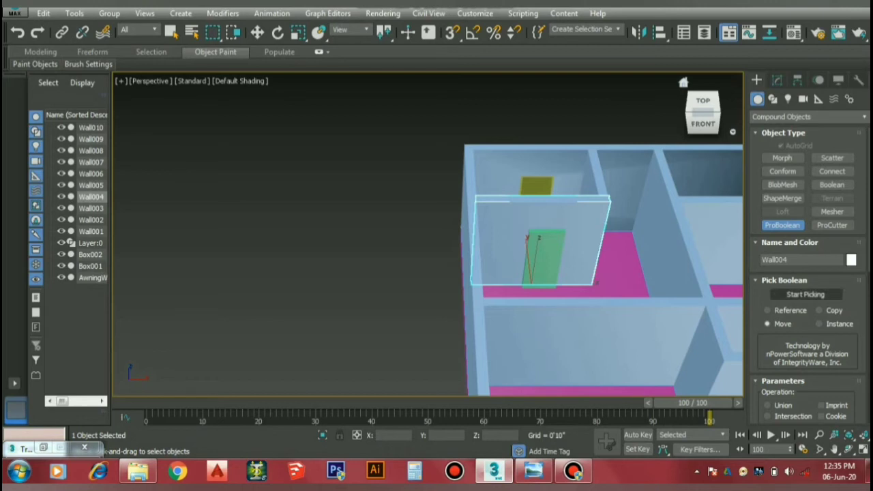
pyautogui.click(806, 293)
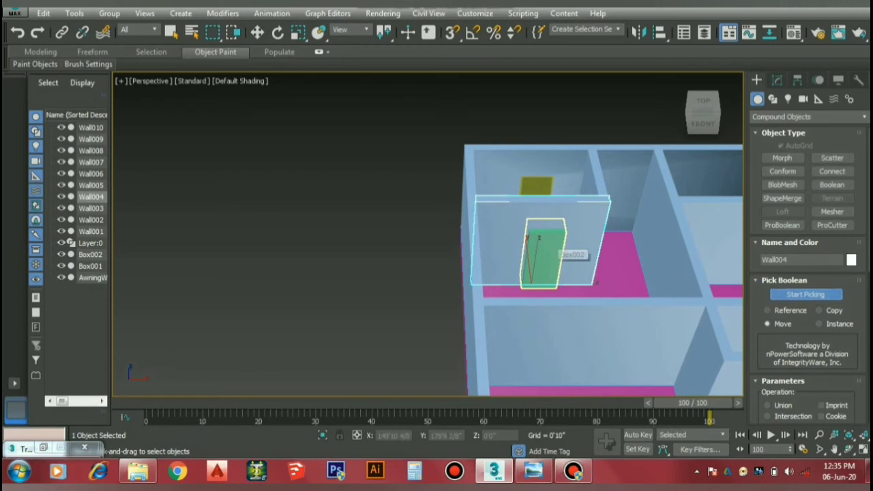
pyautogui.click(554, 254)
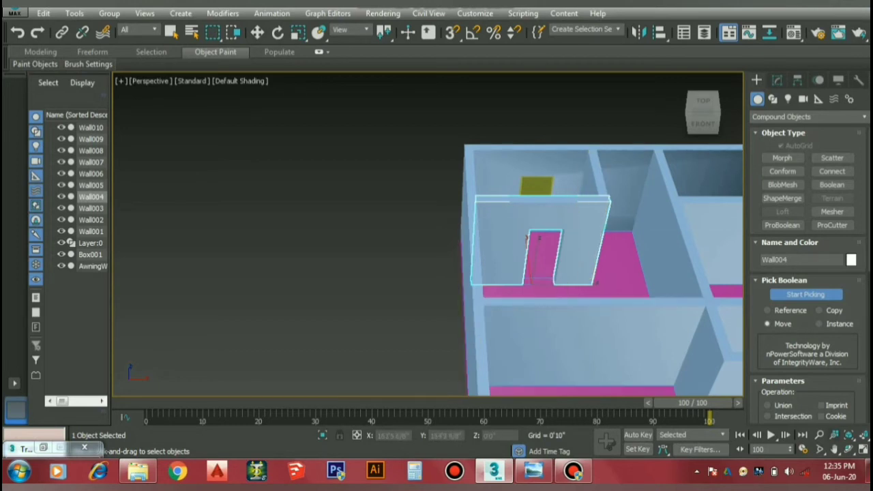
pyautogui.hotkey('alt', 'w')
# Maximize the Top view and choose the Pivot door type under Doors.
pyautogui.rightClick(372, 177)
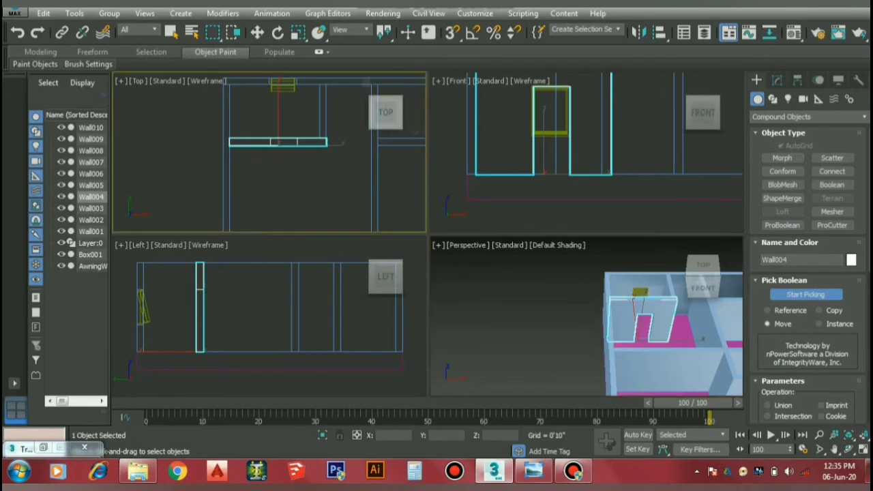
pyautogui.click(863, 448)
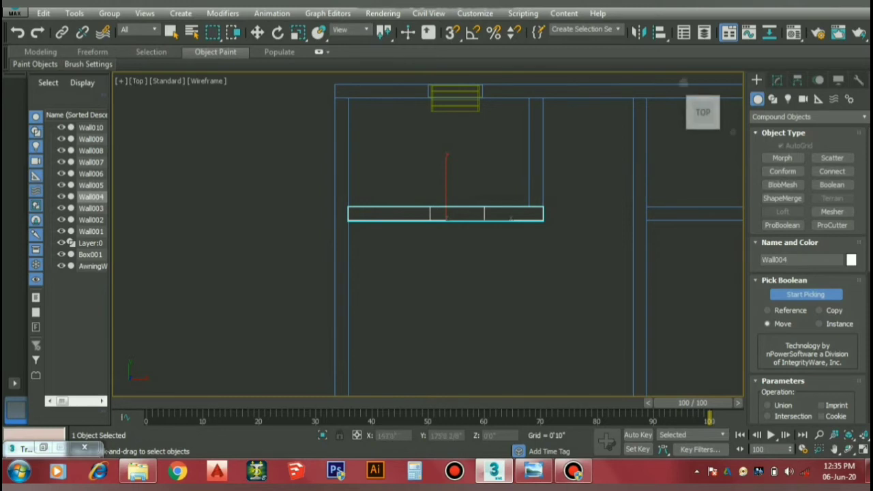
pyautogui.click(808, 117)
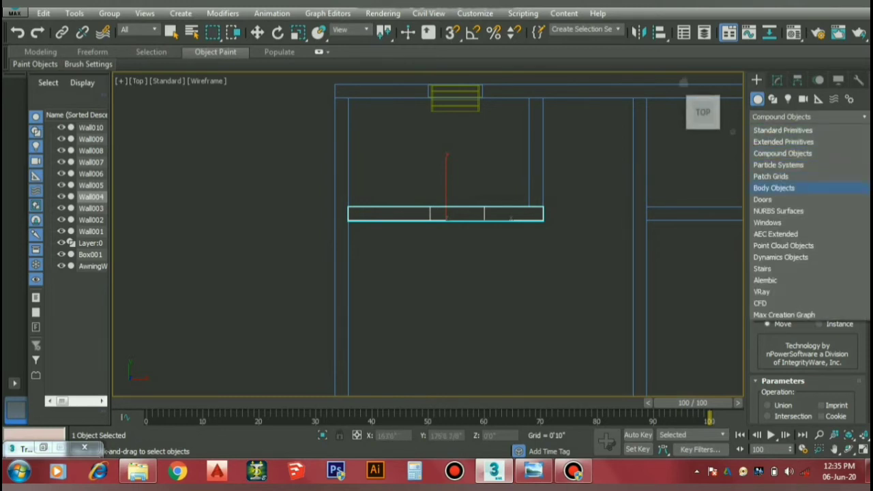
pyautogui.click(762, 199)
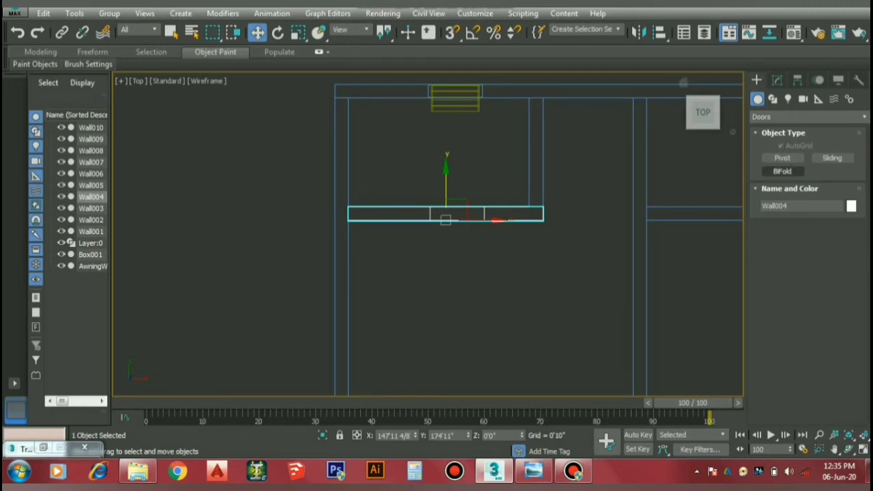
pyautogui.click(781, 158)
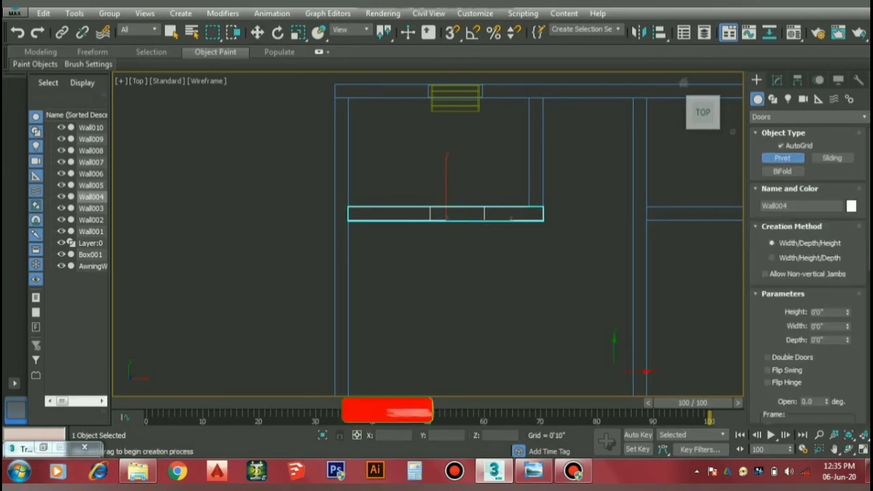
# Set the new door's colour to orange and turn on the Snaps Toggle.
pyautogui.click(851, 205)
pyautogui.click(654, 265)
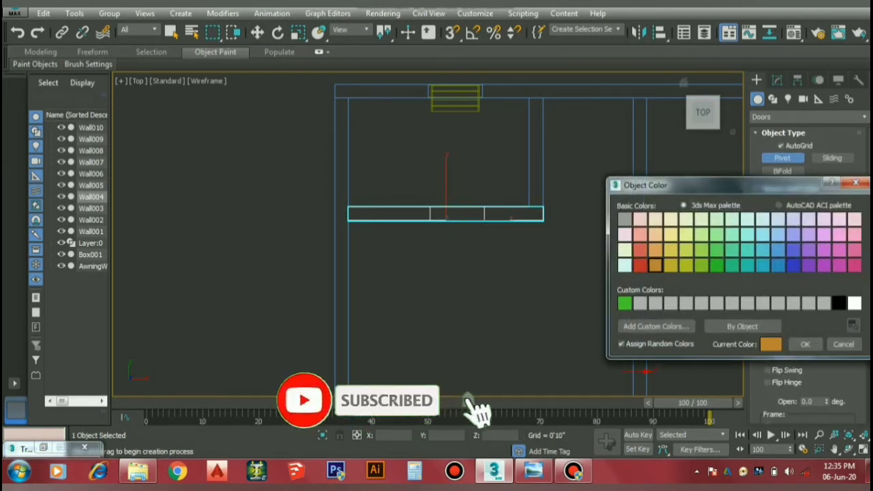
pyautogui.click(804, 344)
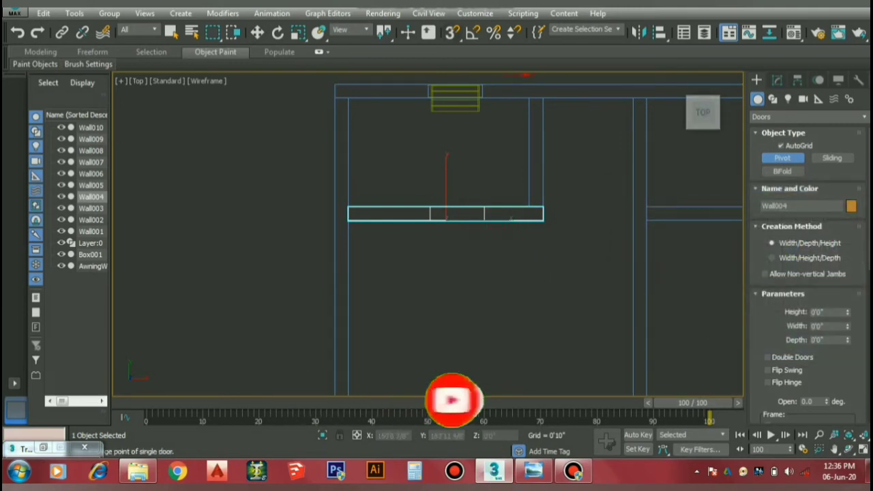
pyautogui.click(451, 32)
# With vertex snapping, draw the Pivot door 3'0" wide across Wall004's opening and set its depth.
pyautogui.rightClick(451, 32)
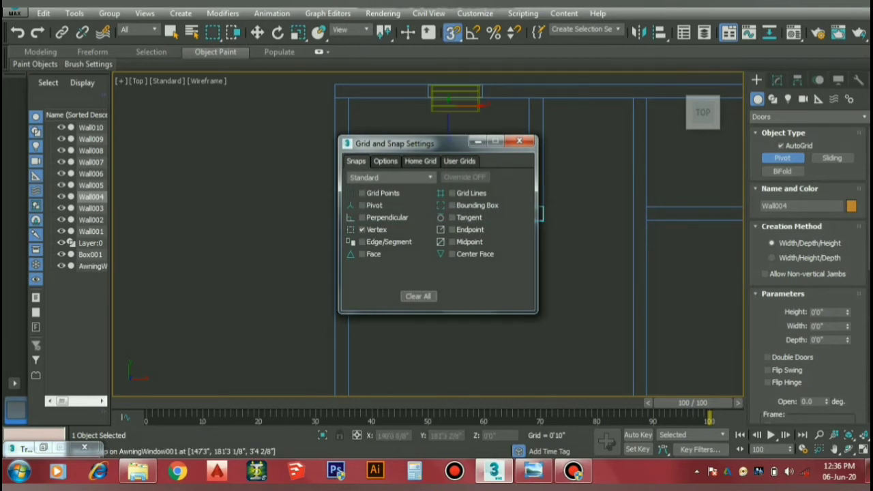
pyautogui.click(519, 141)
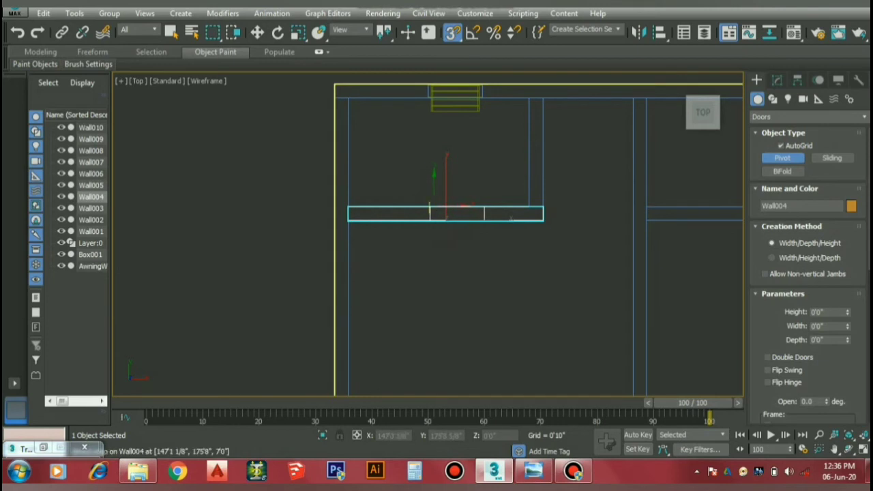
pyautogui.moveTo(427, 208); pyautogui.dragTo(488, 207)
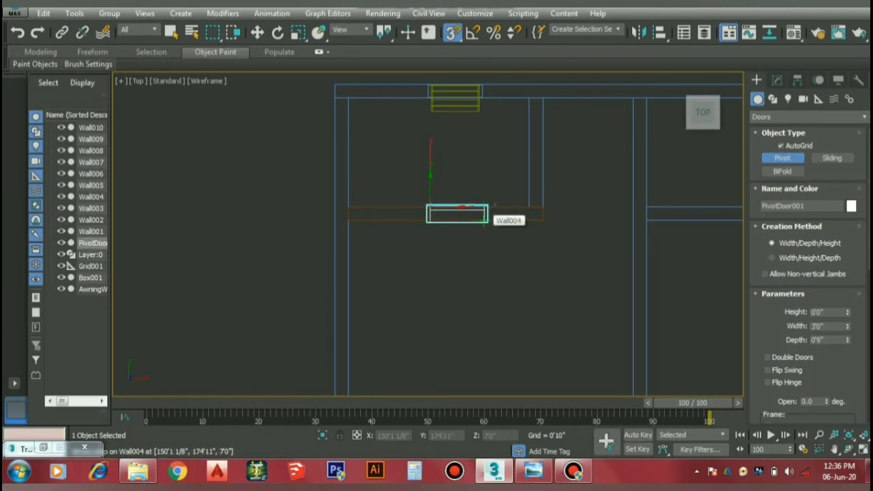
pyautogui.click(485, 218)
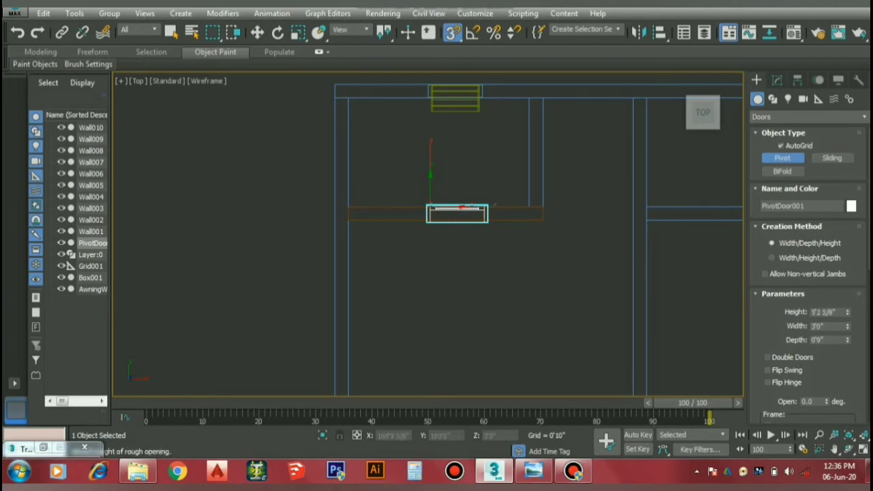
# Set the door Height to 7'0", finish it and restore four viewports.
pyautogui.click(826, 312)
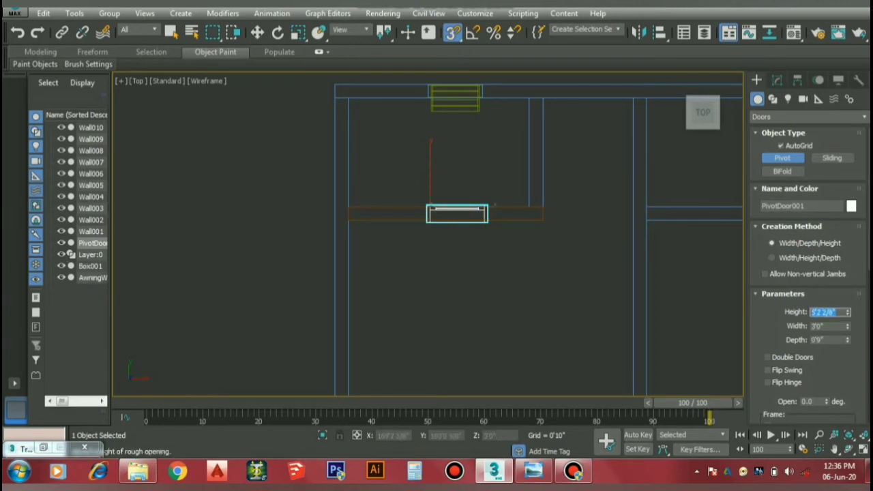
pyautogui.write('7')
pyautogui.press('Return')
pyautogui.press('w')
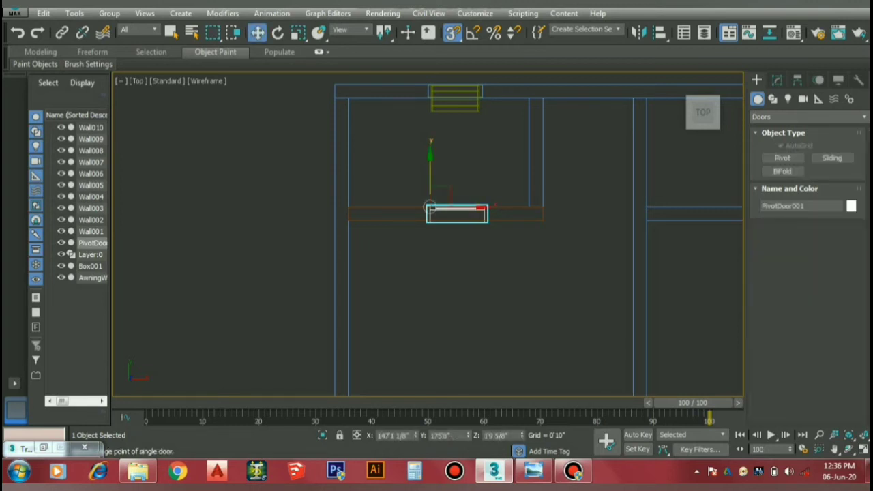
pyautogui.hotkey('ctrl', 'd')
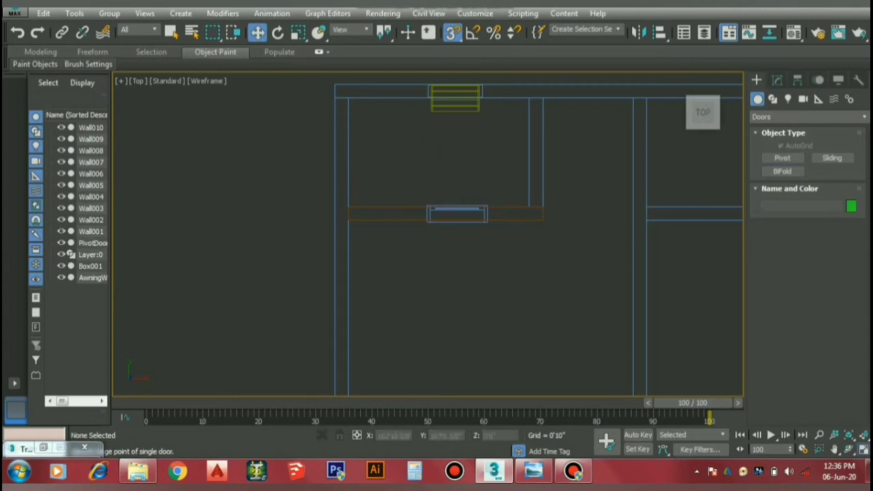
pyautogui.click(862, 448)
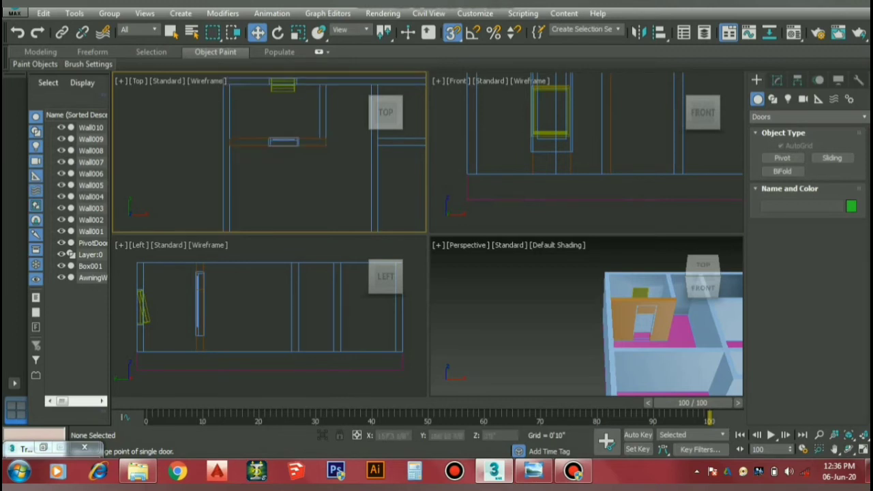
# Select PivotDoor001 in the Scene Explorer and change its object colour to yellow.
pyautogui.click(283, 141)
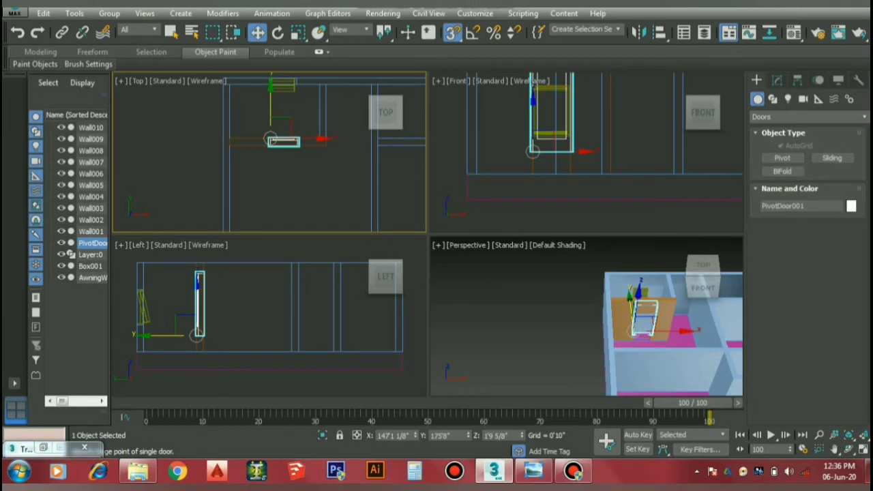
pyautogui.click(90, 266)
pyautogui.click(90, 254)
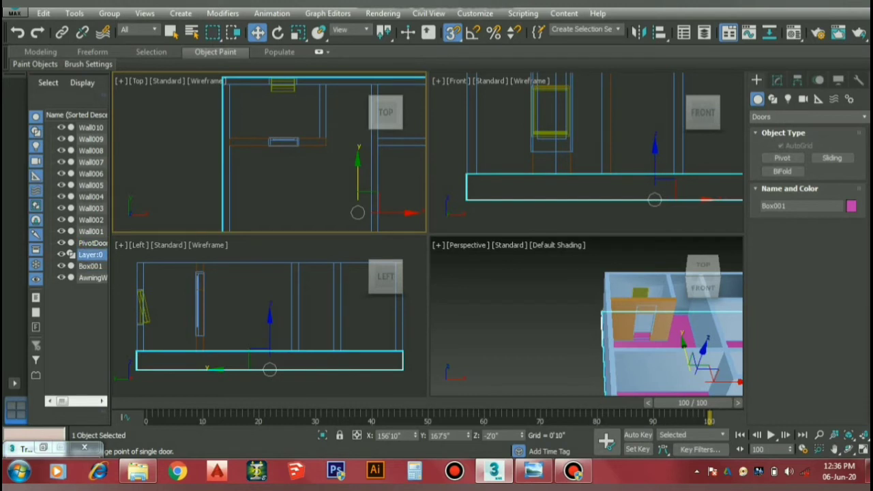
pyautogui.click(92, 277)
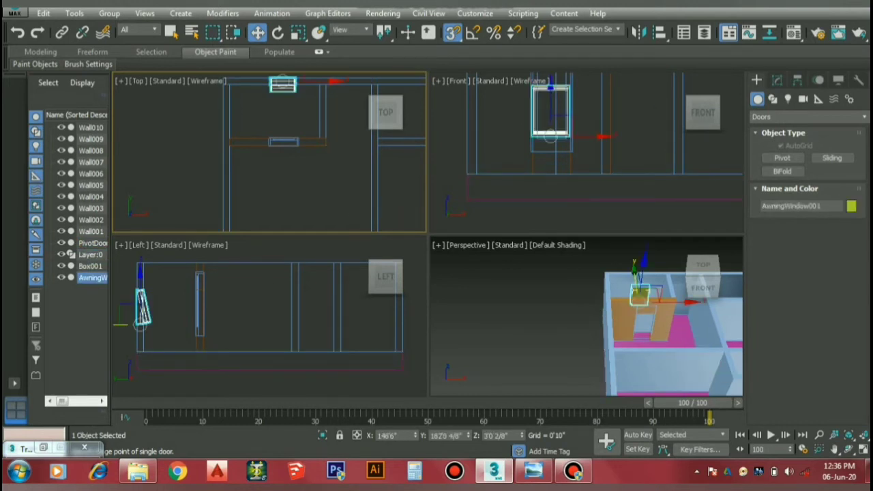
pyautogui.click(90, 265)
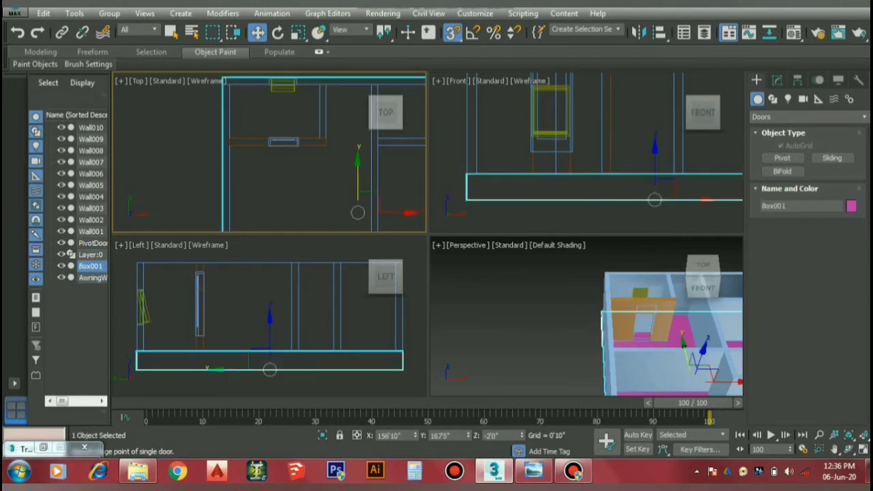
pyautogui.click(92, 242)
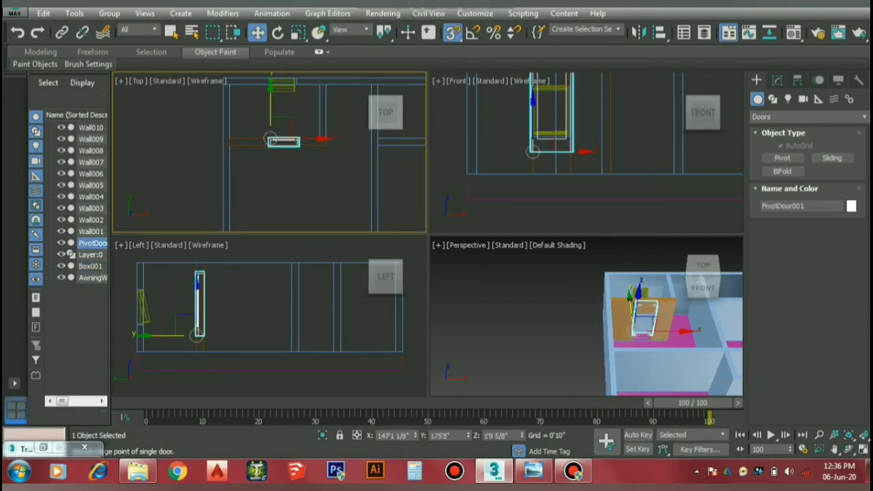
pyautogui.click(851, 205)
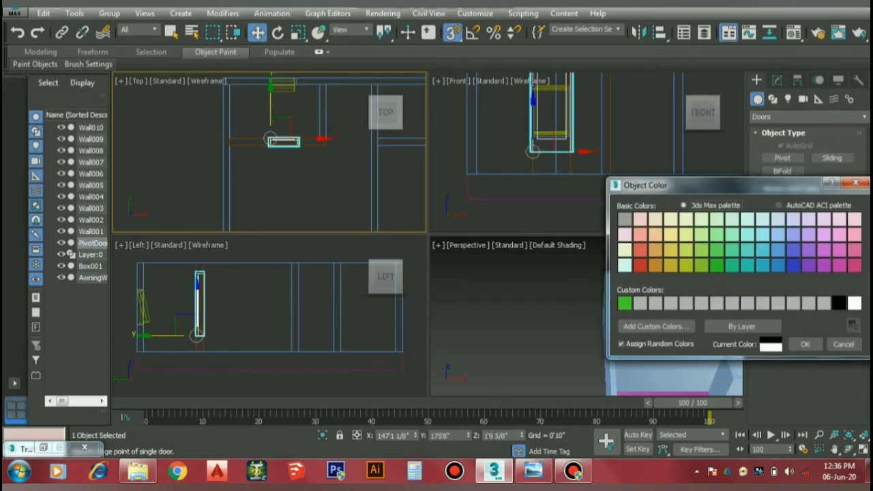
pyautogui.click(670, 250)
pyautogui.click(805, 343)
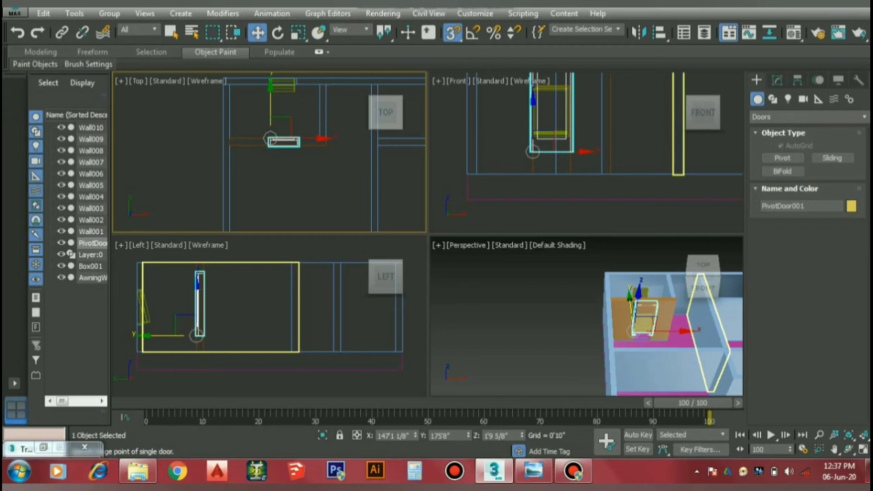
# Exit the creation mode and select AwningWindow001 in the Scene Explorer.
pyautogui.rightClick(608, 205)
pyautogui.scroll(-5, 608, 204)
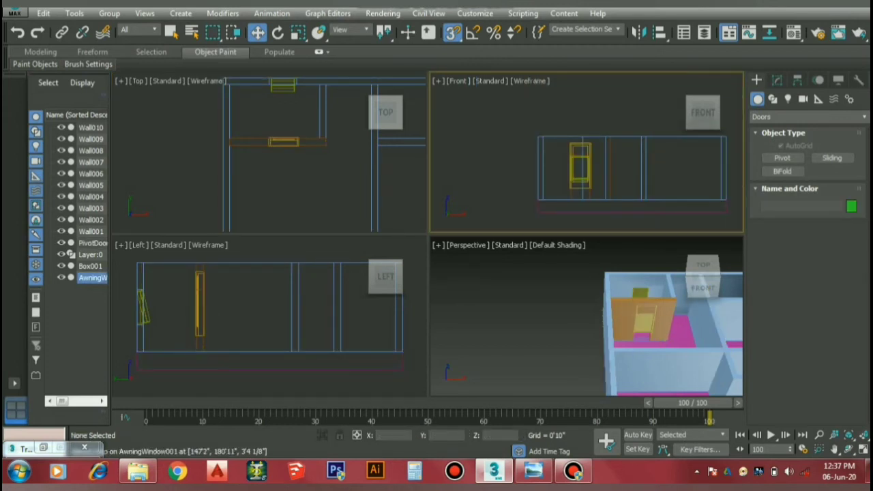
pyautogui.click(92, 278)
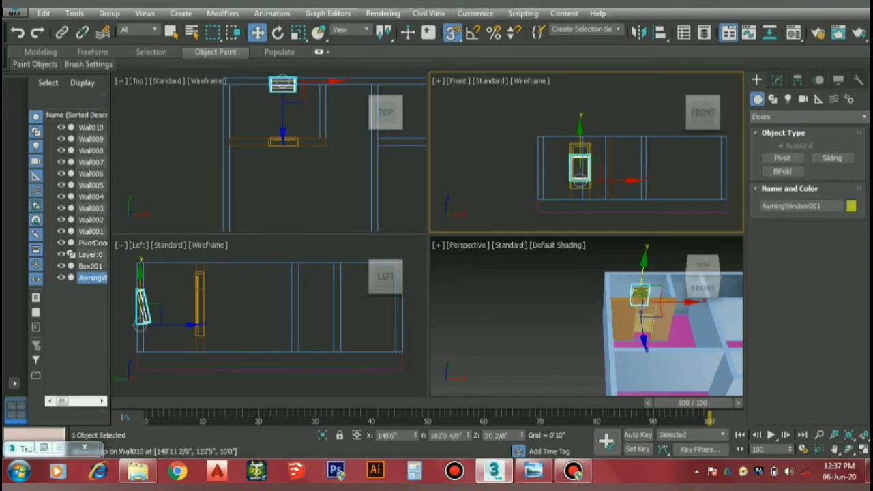
# Select PivotDoor001 and enter 0'0" in the status-bar Y coordinate field.
pyautogui.click(92, 242)
pyautogui.write('3')
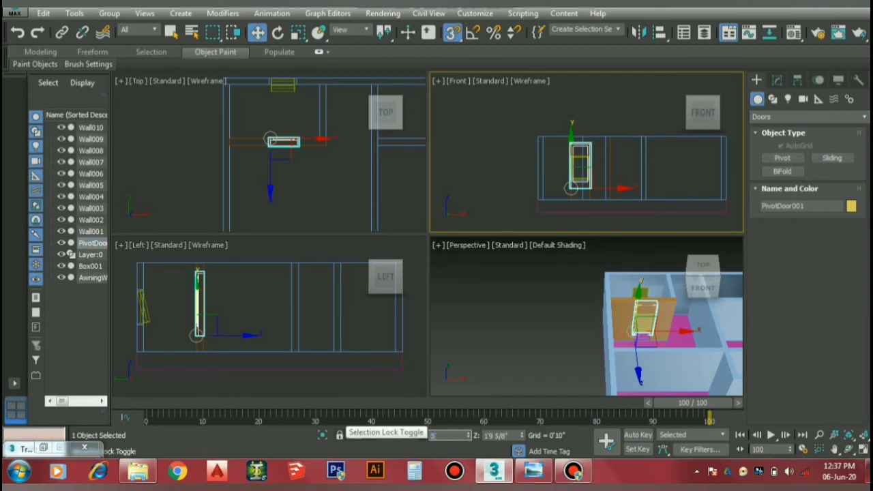
pyautogui.press('Return')
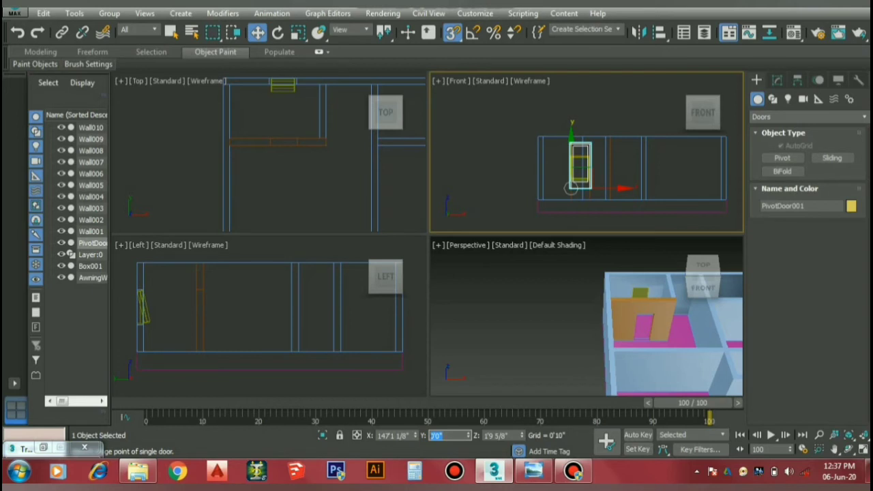
pyautogui.write('0')
pyautogui.press('Return')
# Offset the pivot door's Screen Y by -2, then 1 and 1, bringing Z to -0'0 2/8".
pyautogui.rightClick(257, 32)
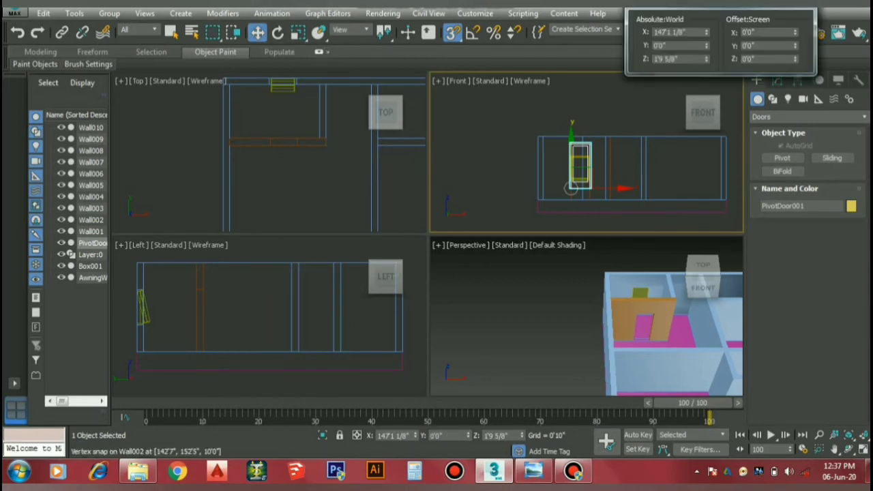
pyautogui.click(769, 45)
pyautogui.write('7')
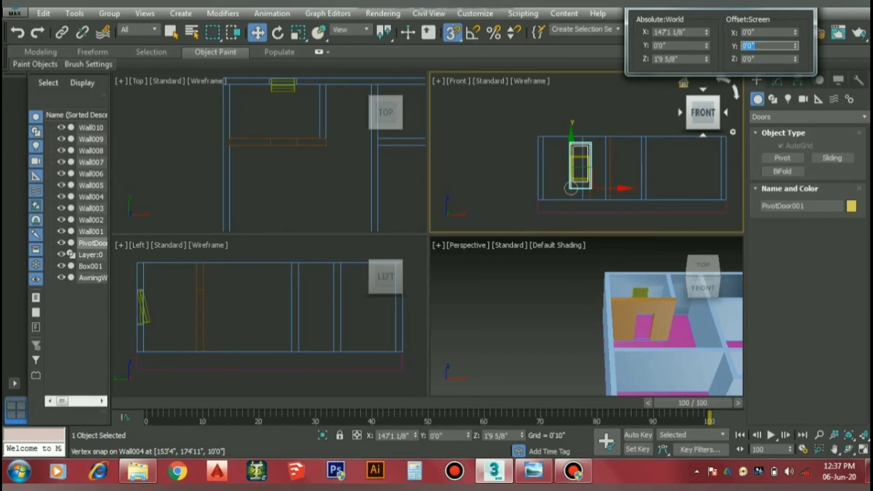
pyautogui.press('BackSpace')
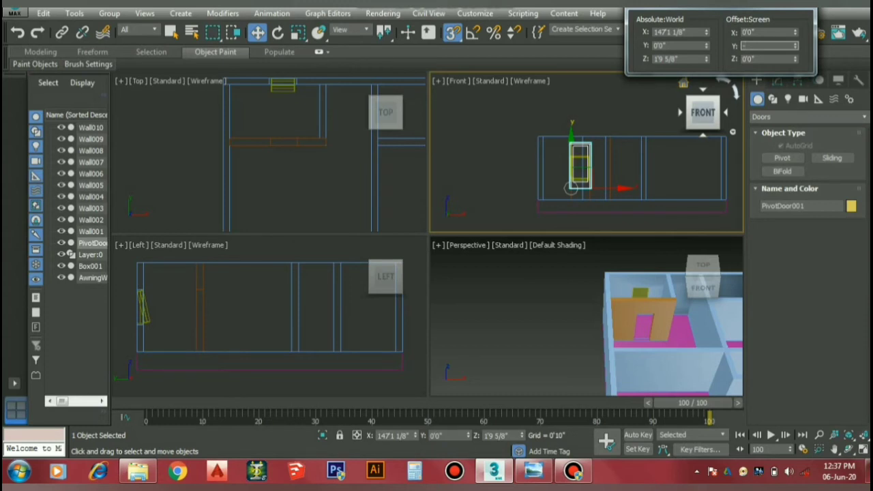
pyautogui.write('-2')
pyautogui.press('Return')
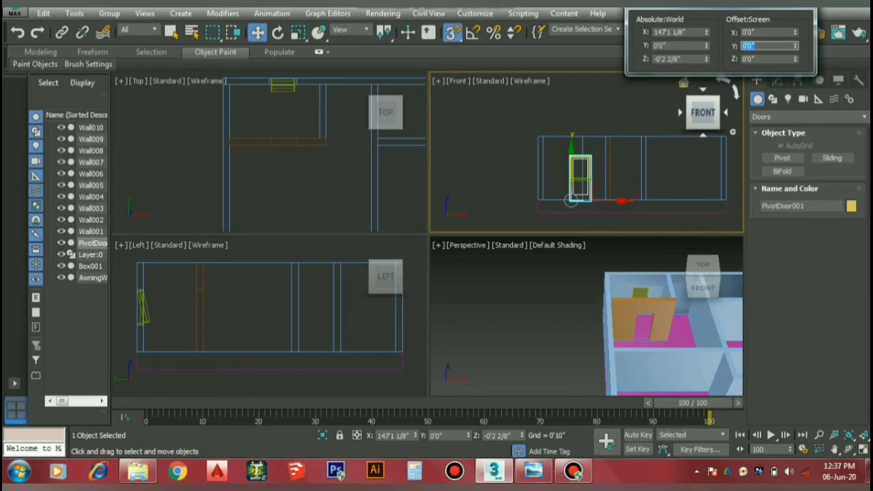
pyautogui.press('BackSpace')
pyautogui.press('Return')
pyautogui.press('BackSpace')
pyautogui.press('Return')
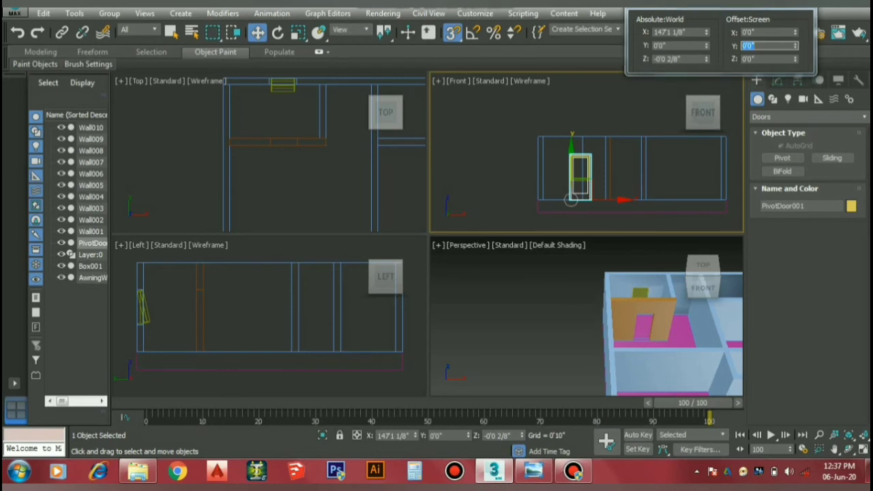
pyautogui.hotkey('ctrl', 'd')
pyautogui.press('F12')
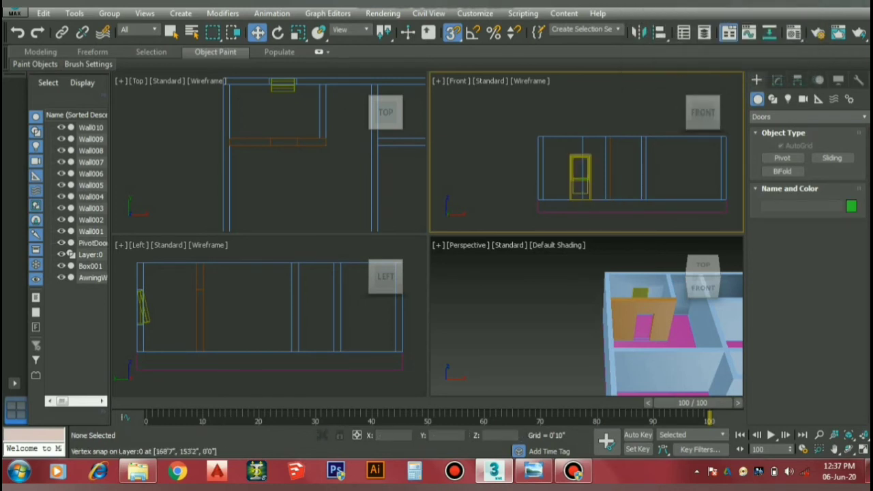
# Make the Perspective view active and maximize it to fill the workspace.
pyautogui.rightClick(518, 320)
pyautogui.click(571, 197)
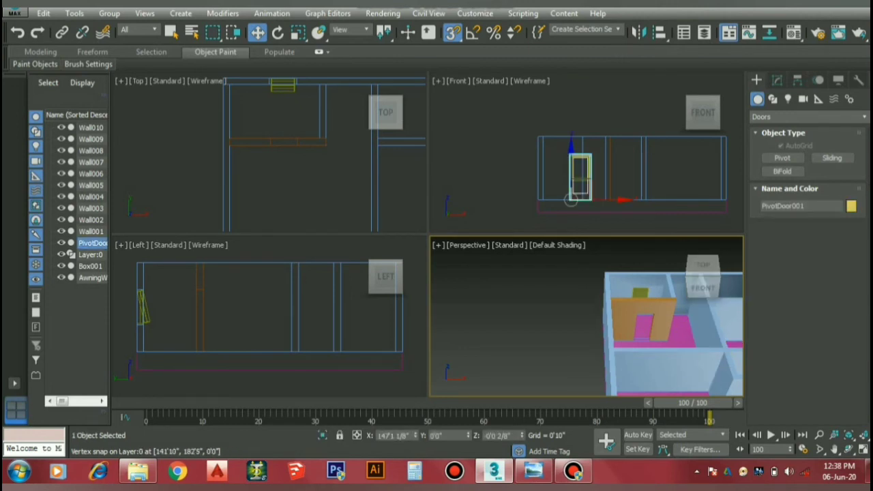
pyautogui.click(593, 314)
pyautogui.scroll(-3, 674, 300)
pyautogui.scroll(-2, 673, 300)
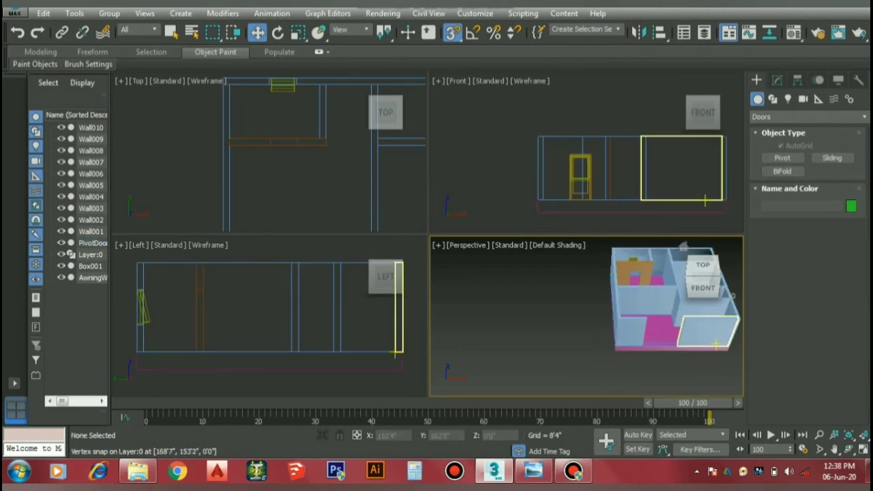
pyautogui.scroll(-1, 674, 300)
pyautogui.click(862, 449)
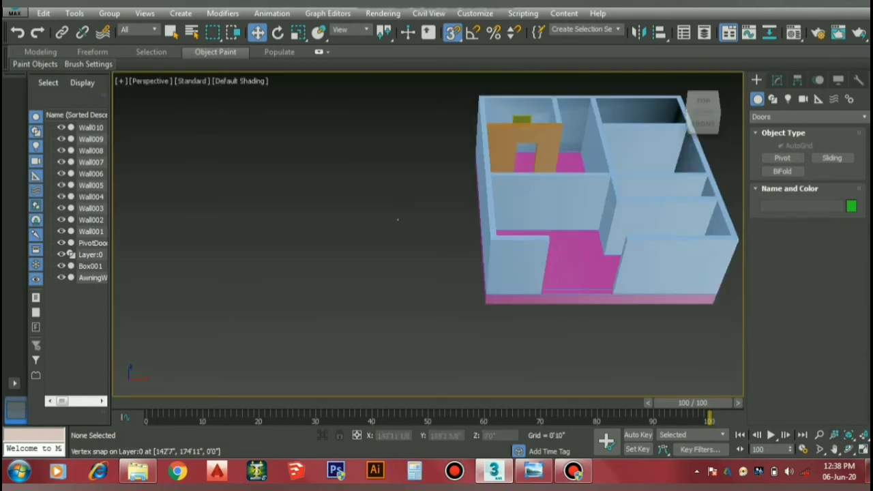
# Select the pivot door, set an isometric corner view and zoom to it, then restore four viewports.
pyautogui.scroll(5, 546, 144)
pyautogui.click(508, 96)
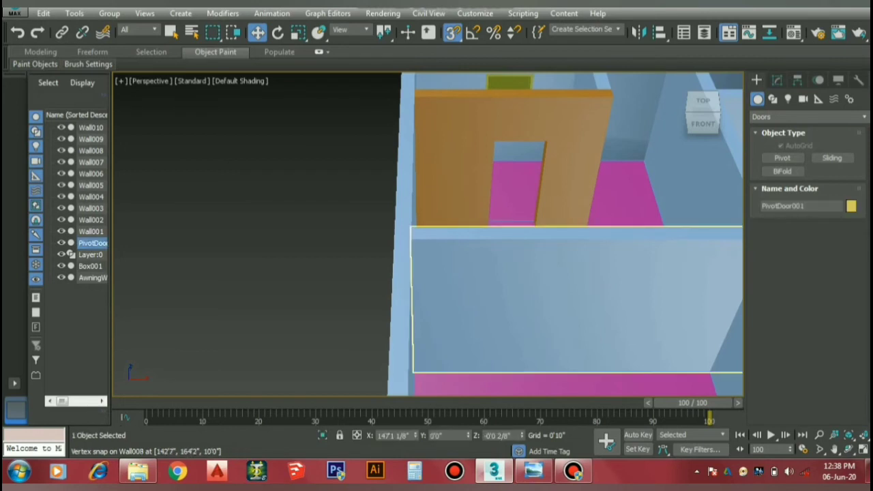
pyautogui.moveTo(703, 111)
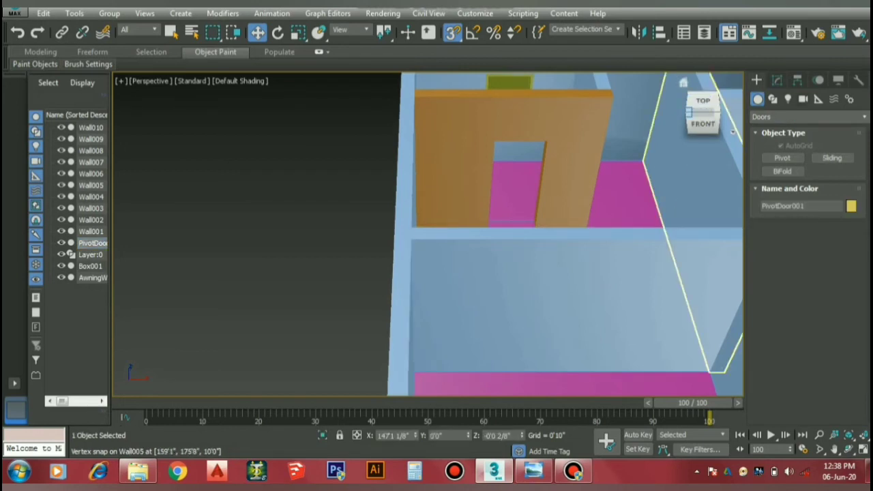
pyautogui.click(733, 131)
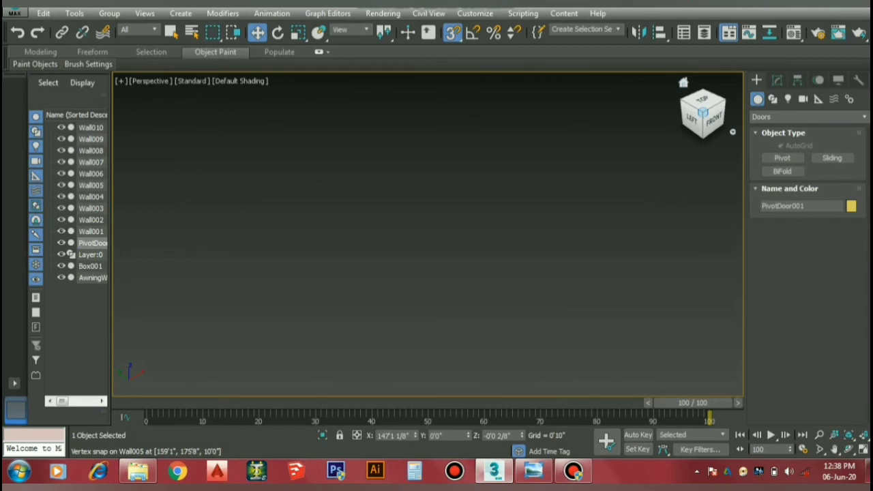
pyautogui.press('z')
pyautogui.scroll(-5, 557, 244)
pyautogui.scroll(-3, 557, 244)
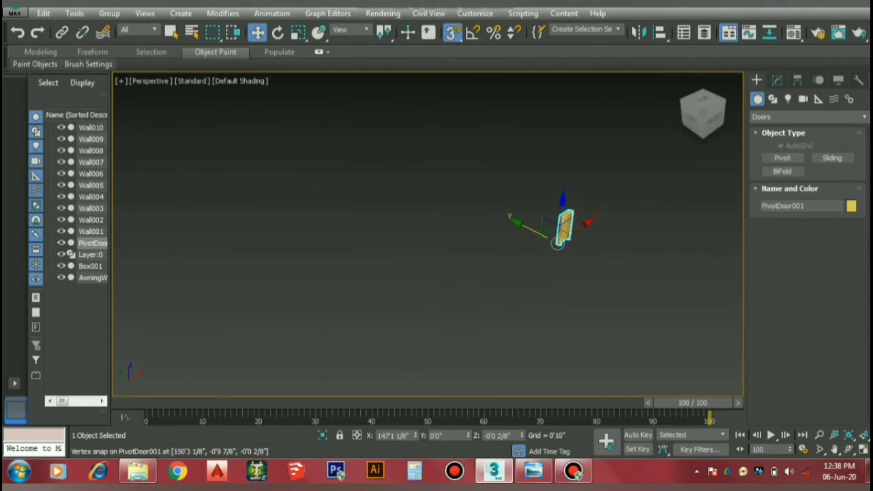
pyautogui.hotkey('alt', 'w')
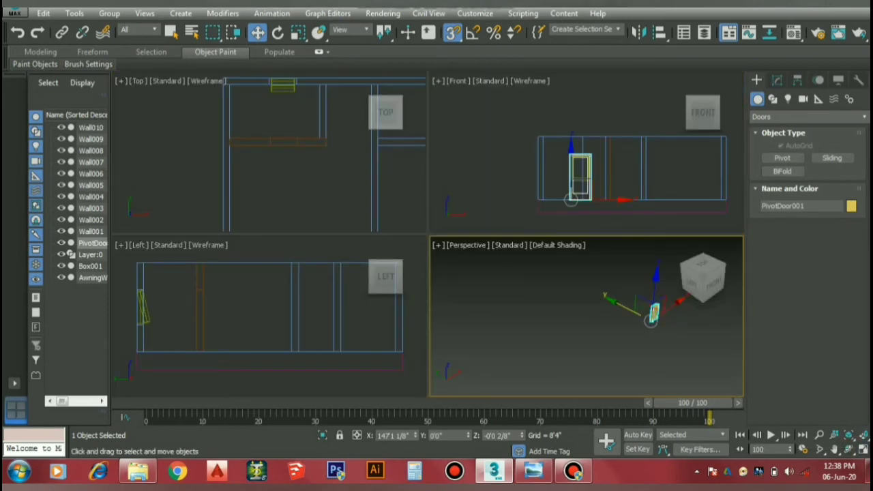
# Switch to Select and Rotate with the Local reference coordinate system.
pyautogui.scroll(-5, 563, 332)
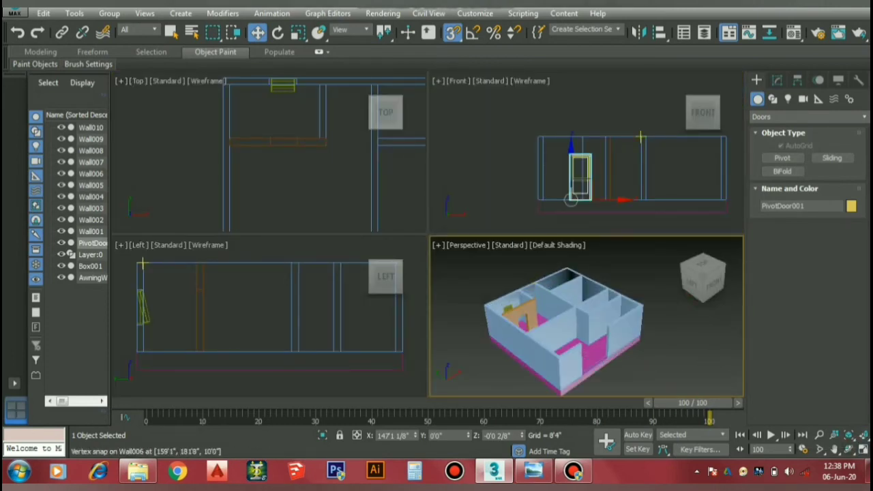
pyautogui.scroll(5, 556, 283)
pyautogui.scroll(-6, 556, 282)
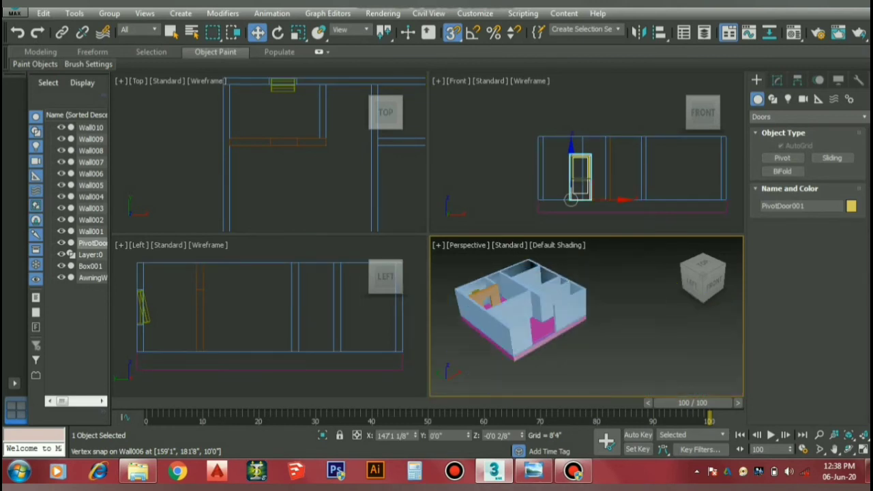
pyautogui.scroll(3, 600, 287)
pyautogui.scroll(-4, 732, 295)
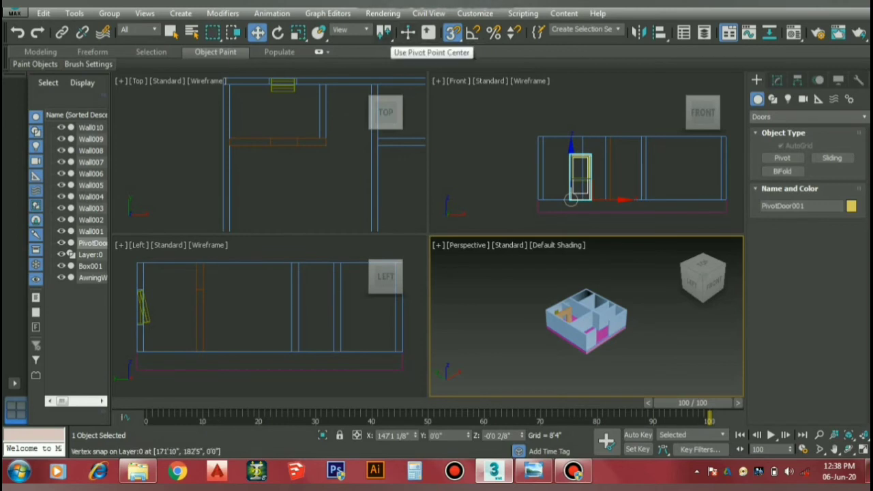
pyautogui.moveTo(319, 33); pyautogui.dragTo(318, 50)
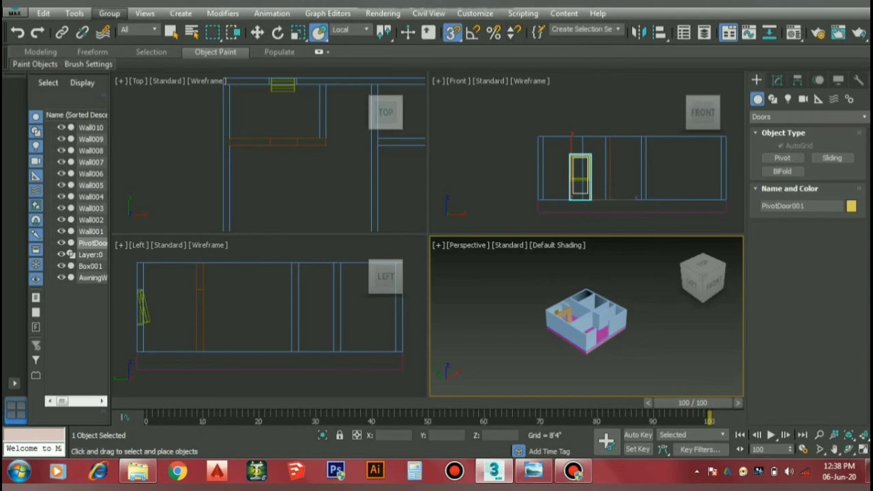
# Browse the menu bar from the viewport menu across toward the Tools menu.
pyautogui.click(15, 13)
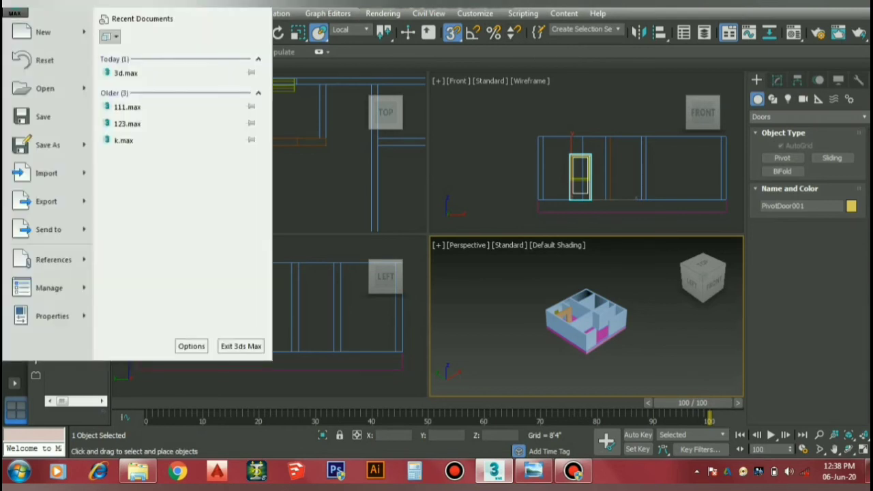
pyautogui.press('Escape')
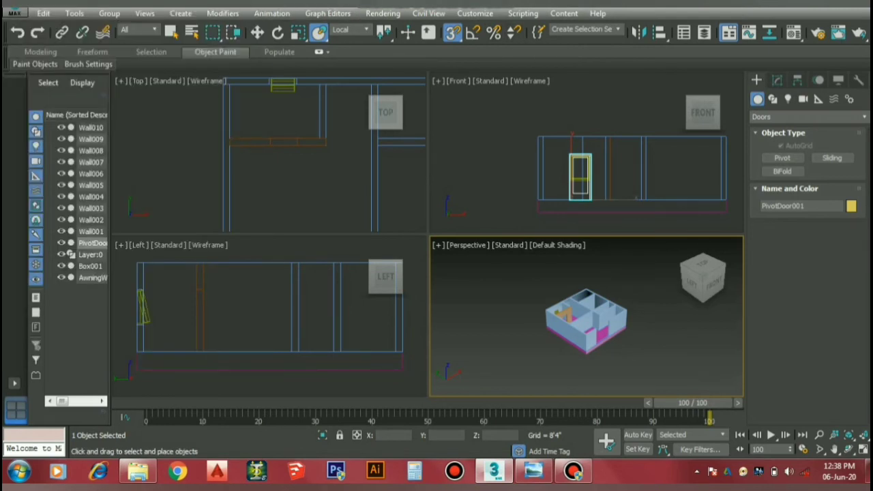
pyautogui.click(144, 13)
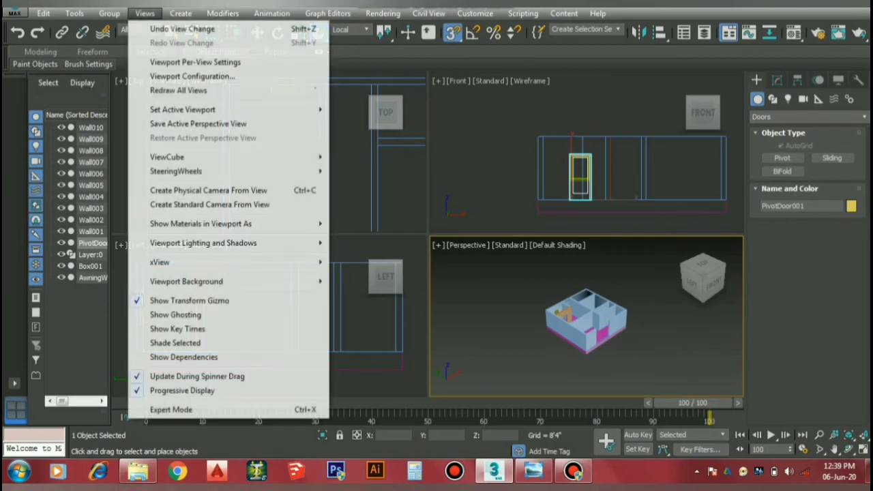
pyautogui.press('Right')
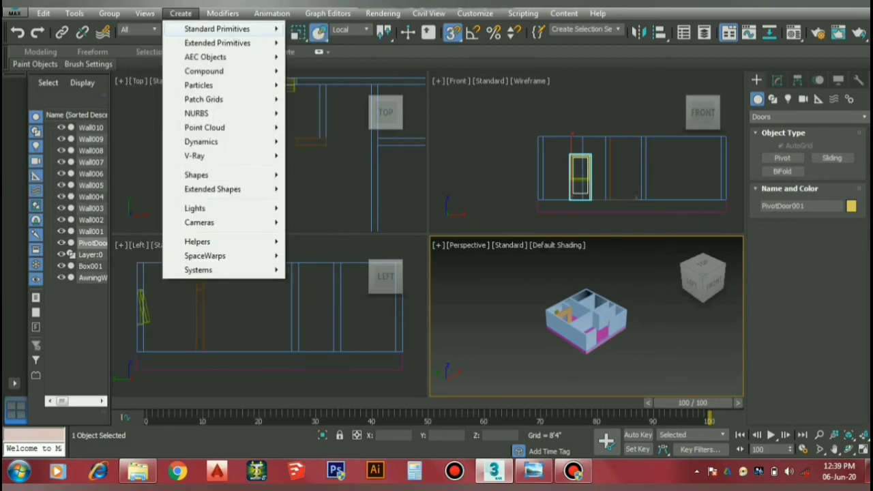
pyautogui.press('Right')
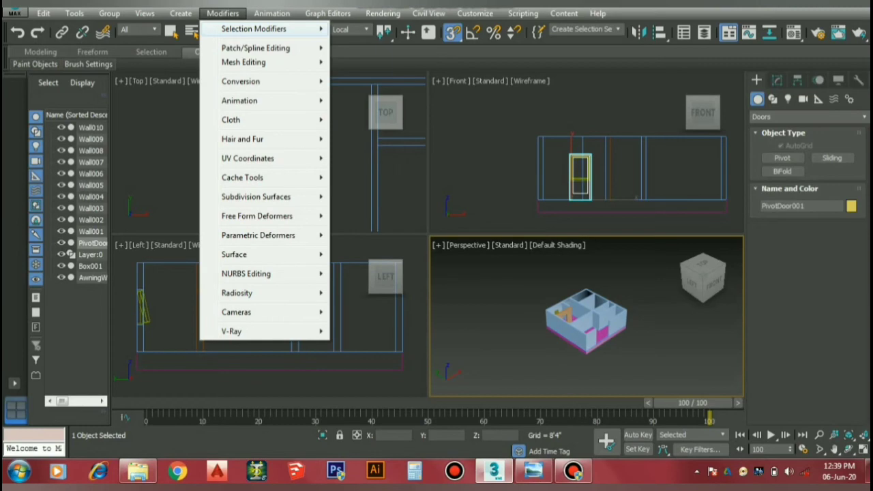
pyautogui.press('Right')
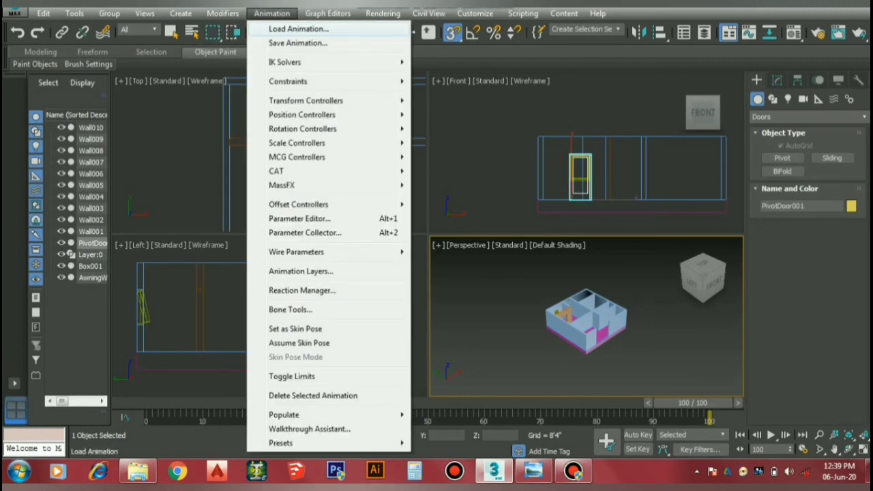
pyautogui.press('Right')
# Choose Tools > Align > Align... to start aligning the selected door to a target.
pyautogui.press('Left')
pyautogui.press('Left')
pyautogui.press('Left')
pyautogui.press('Left')
pyautogui.press('Left')
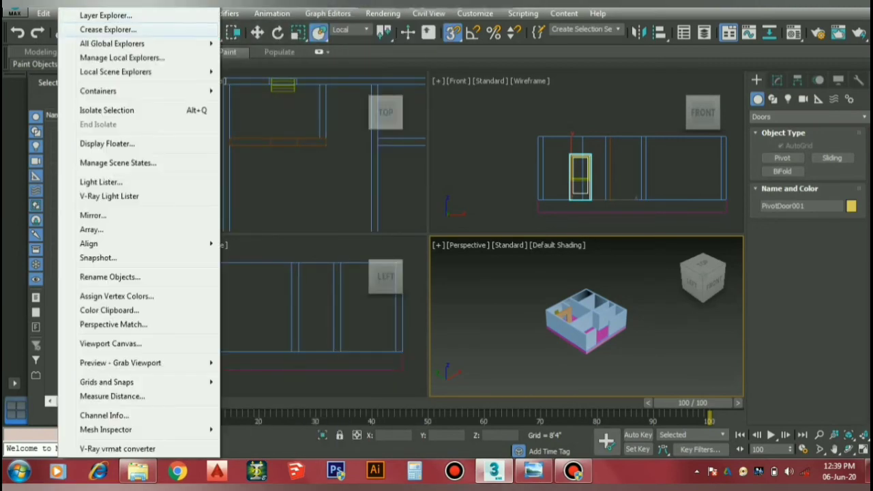
pyautogui.press('Up')
pyautogui.press('Down')
pyautogui.press('Down')
pyautogui.press('Down')
pyautogui.press('Down')
pyautogui.press('Down')
pyautogui.press('Down')
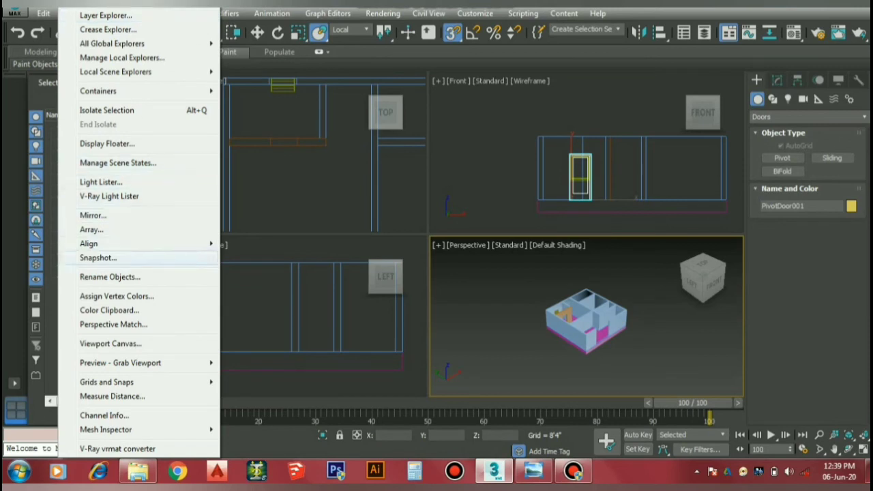
pyautogui.press('Up')
pyautogui.press('Right')
pyautogui.press('Down')
pyautogui.press('Up')
pyautogui.press('Right')
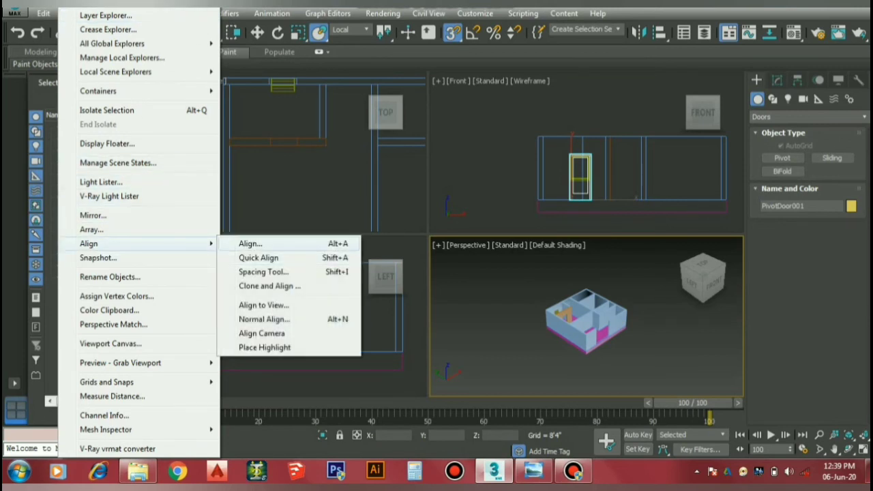
pyautogui.press('Return')
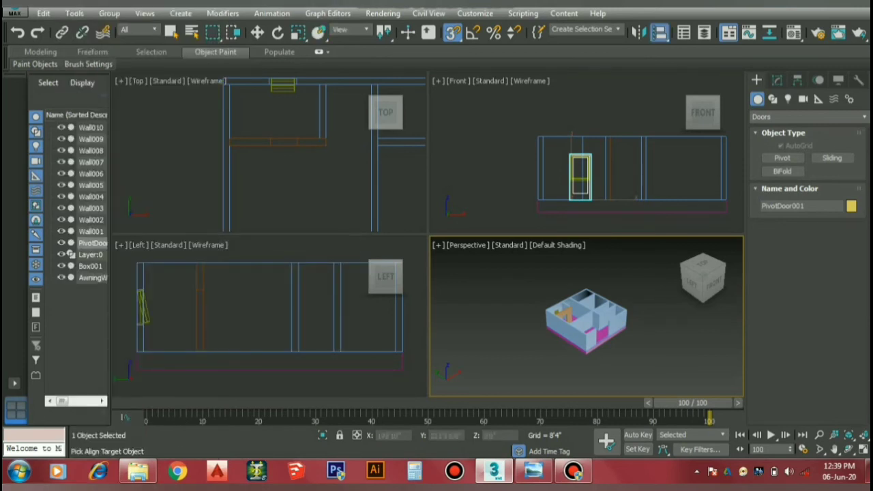
pyautogui.scroll(1, 586, 317)
pyautogui.scroll(2, 586, 317)
pyautogui.scroll(3, 586, 317)
# Align the door's Y position center-to-center with Wall004, placing it at Y 175'8".
pyautogui.click(613, 321)
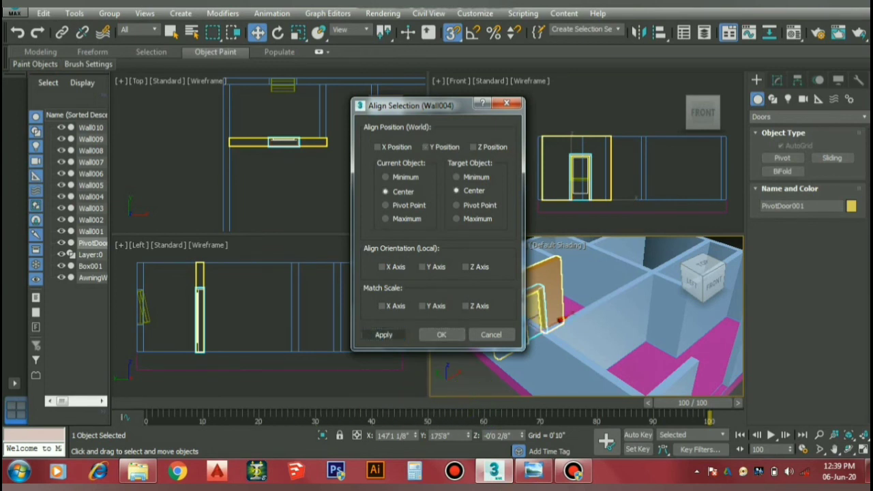
pyautogui.click(441, 335)
pyautogui.scroll(-8, 563, 321)
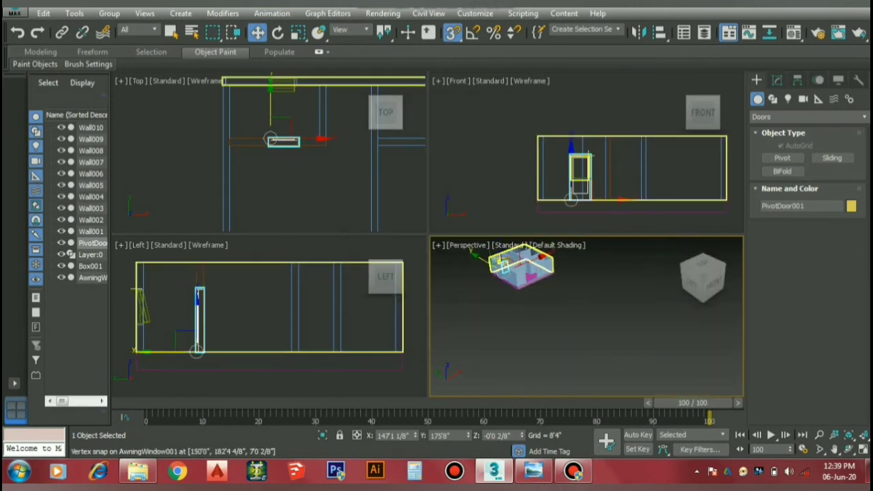
pyautogui.scroll(-5, 563, 321)
pyautogui.scroll(-3, 563, 321)
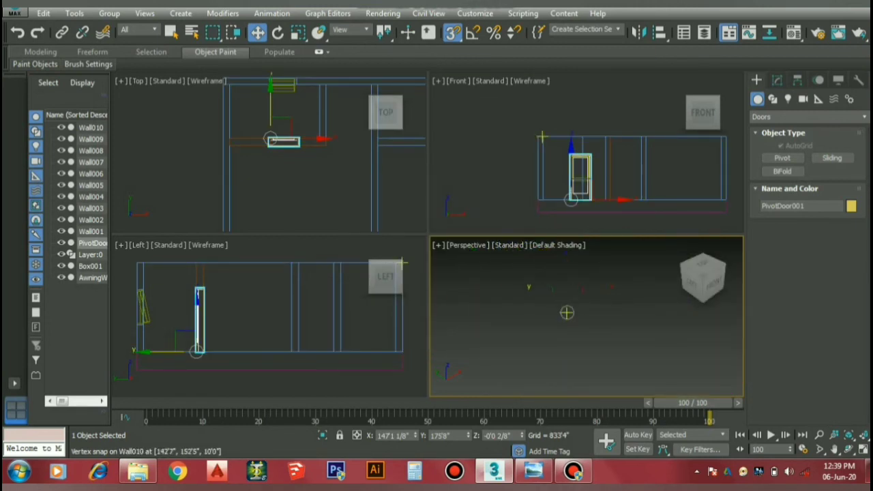
pyautogui.scroll(-3, 569, 302)
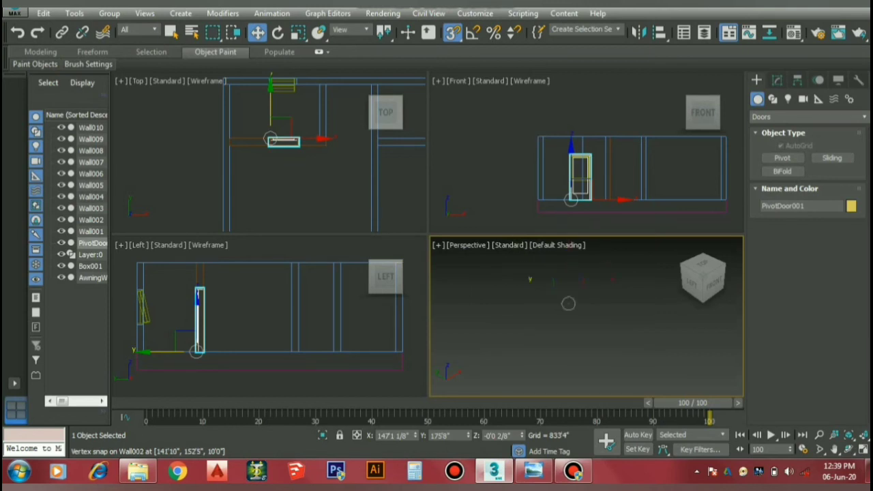
pyautogui.scroll(-3, 578, 327)
pyautogui.press('z')
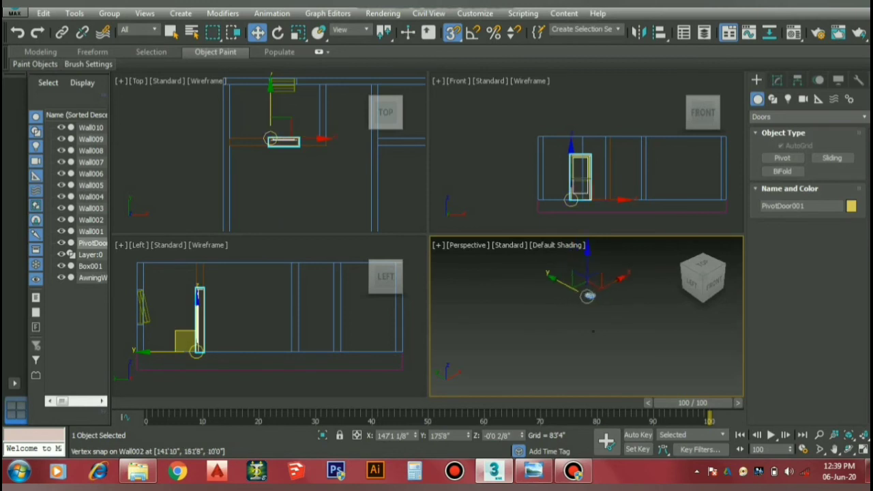
pyautogui.scroll(-3, 576, 294)
pyautogui.scroll(3, 634, 308)
pyautogui.scroll(3, 634, 311)
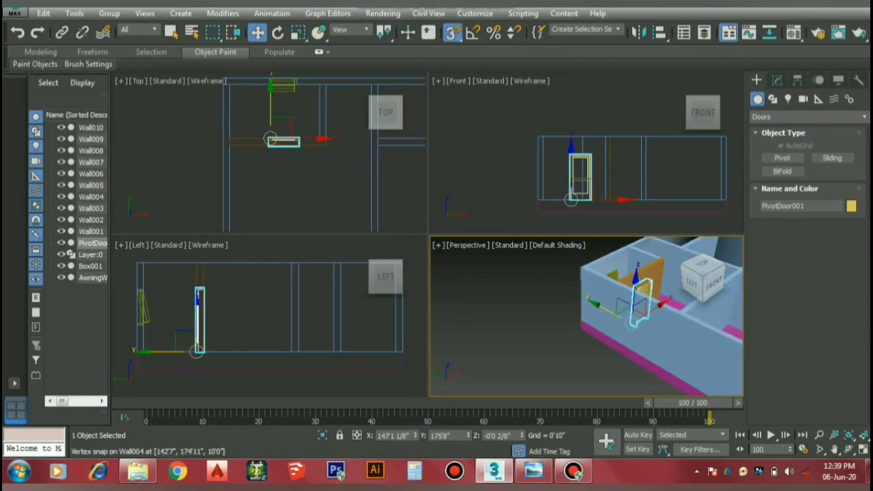
# Select PivotDoor001 and maximize the Perspective viewport around it.
pyautogui.click(578, 285)
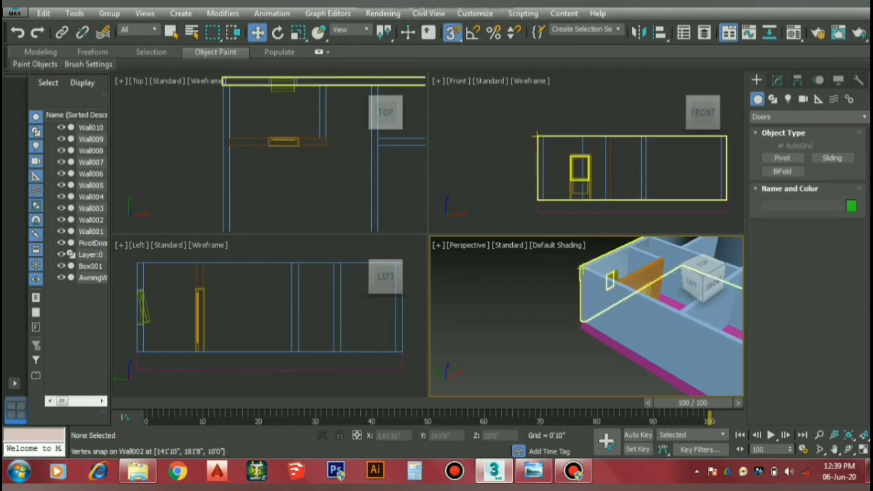
pyautogui.scroll(-5, 579, 284)
pyautogui.scroll(5, 578, 285)
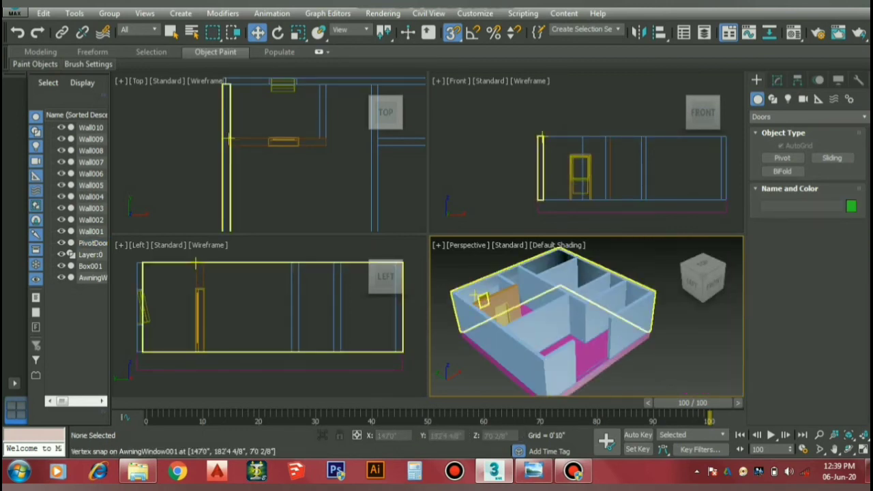
pyautogui.scroll(3, 475, 307)
pyautogui.scroll(-5, 475, 308)
pyautogui.moveTo(702, 277)
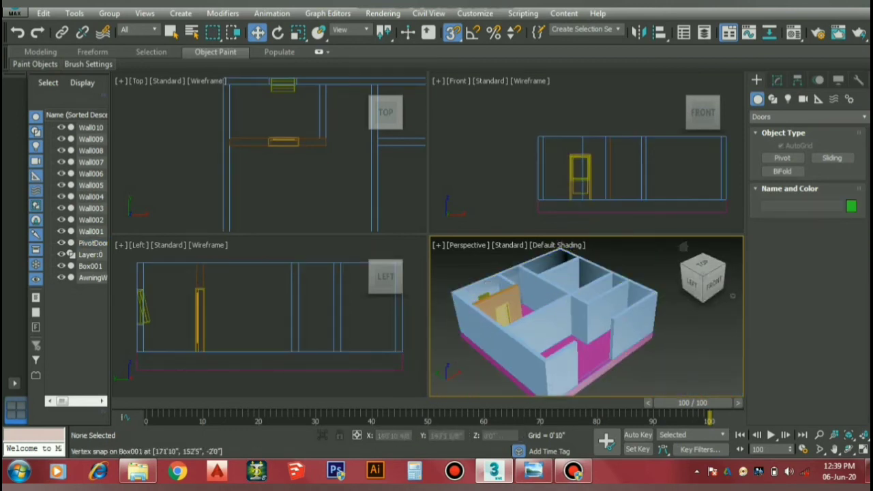
pyautogui.click(92, 243)
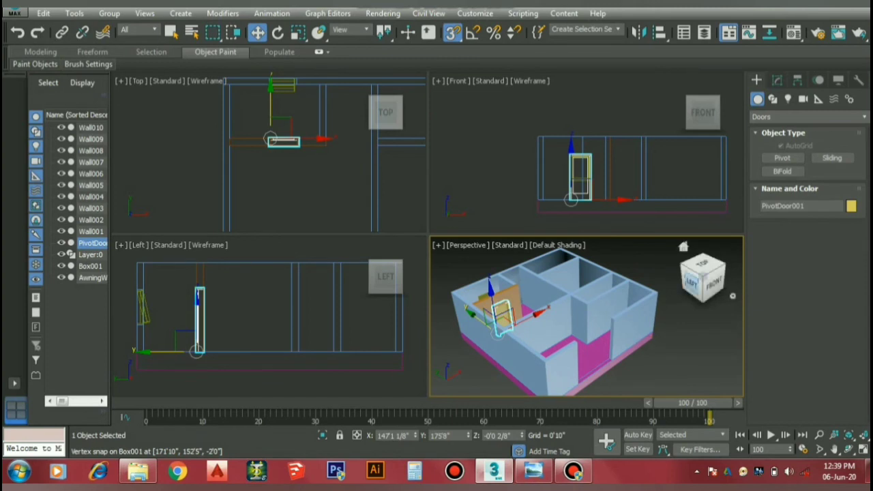
pyautogui.click(672, 341)
pyautogui.scroll(-10, 671, 341)
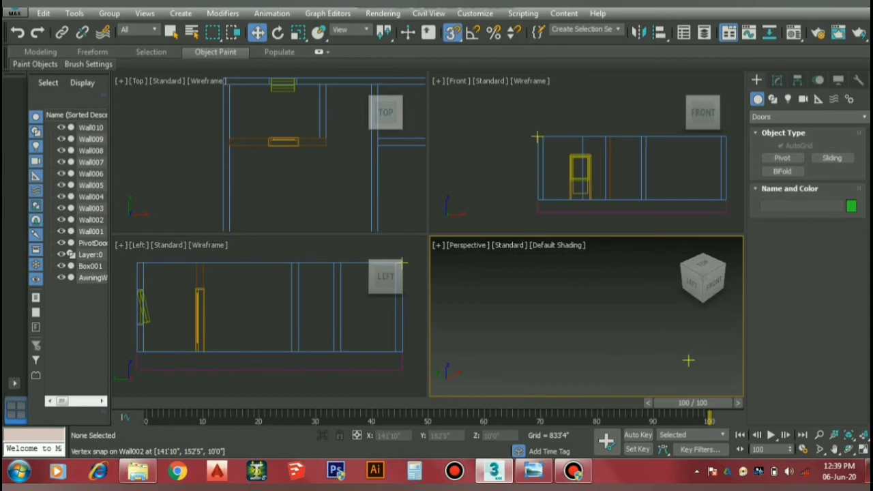
pyautogui.click(862, 448)
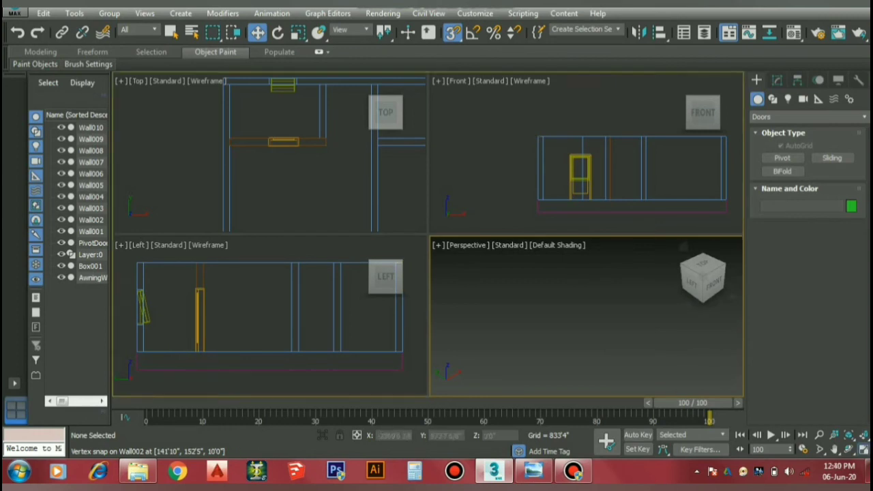
pyautogui.click(634, 323)
# Select PivotDoor001 in the Scene Explorer and delete it, cancelling a brief rename.
pyautogui.rightClick(128, 239)
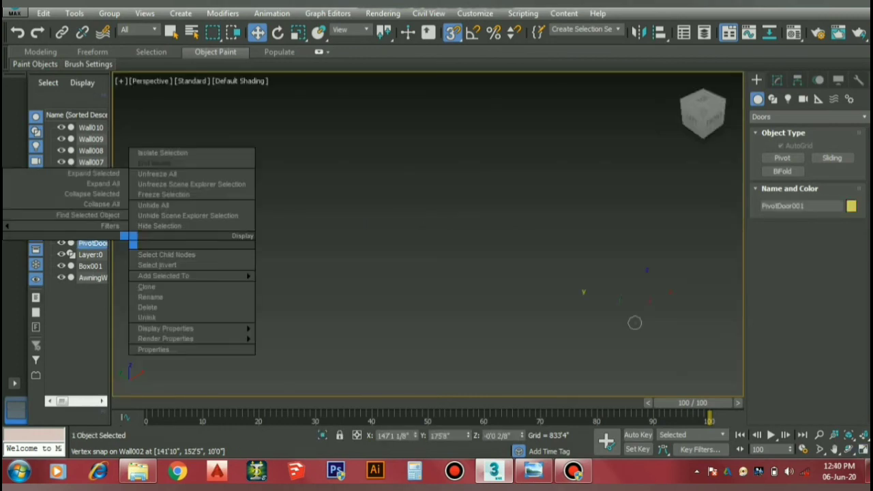
pyautogui.press('Escape')
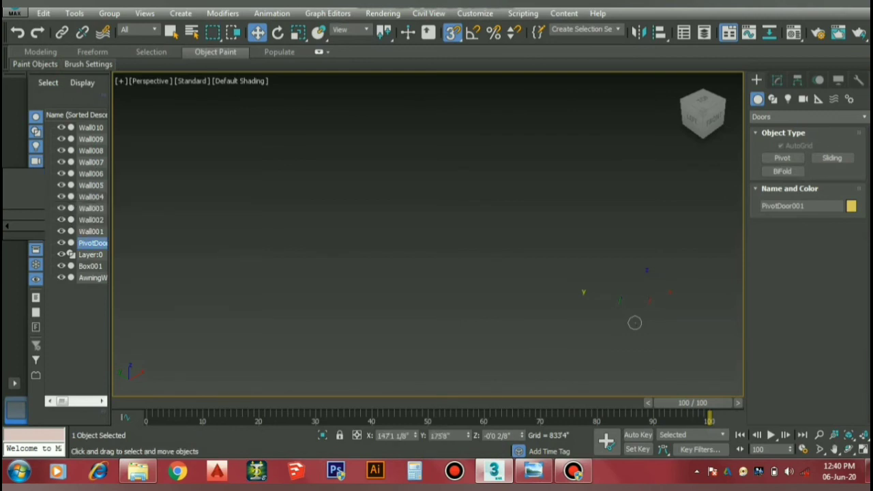
pyautogui.press('F2')
pyautogui.press('BackSpace')
pyautogui.press('Escape')
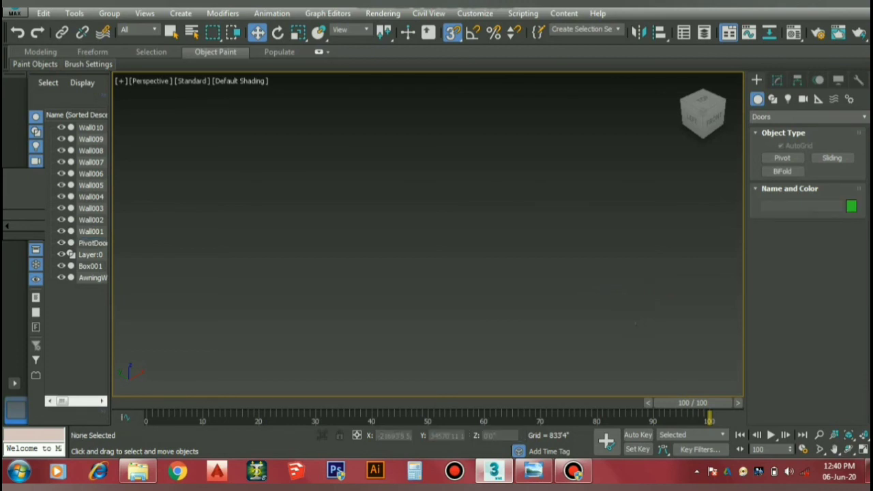
pyautogui.press('Delete')
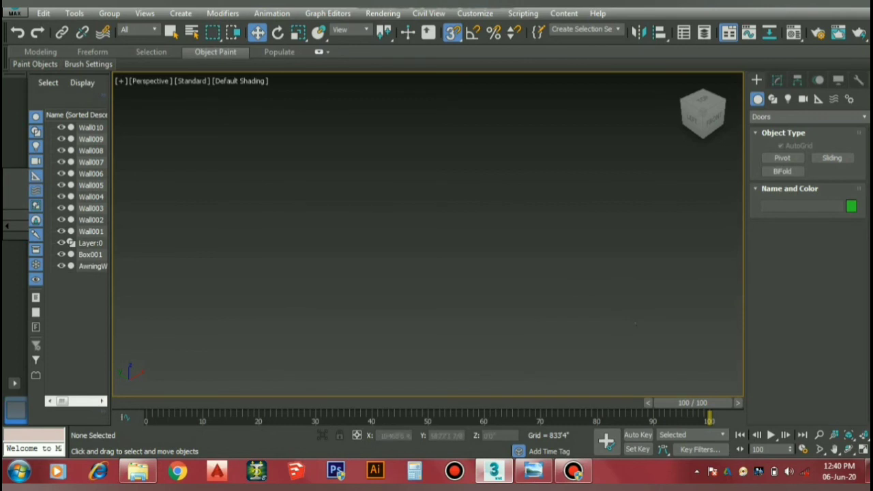
# Give Wall004 a white object color, deselect it, and restore the four-view layout.
pyautogui.click(329, 205)
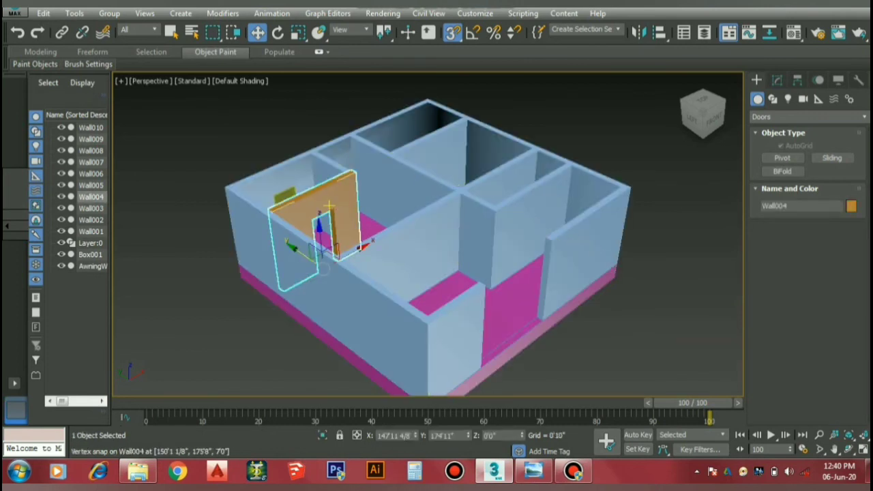
pyautogui.click(850, 205)
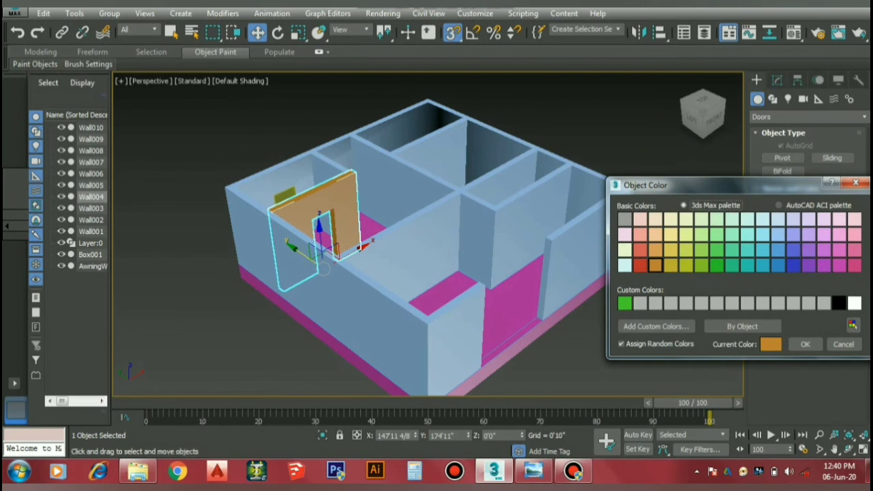
pyautogui.click(853, 303)
pyautogui.click(805, 344)
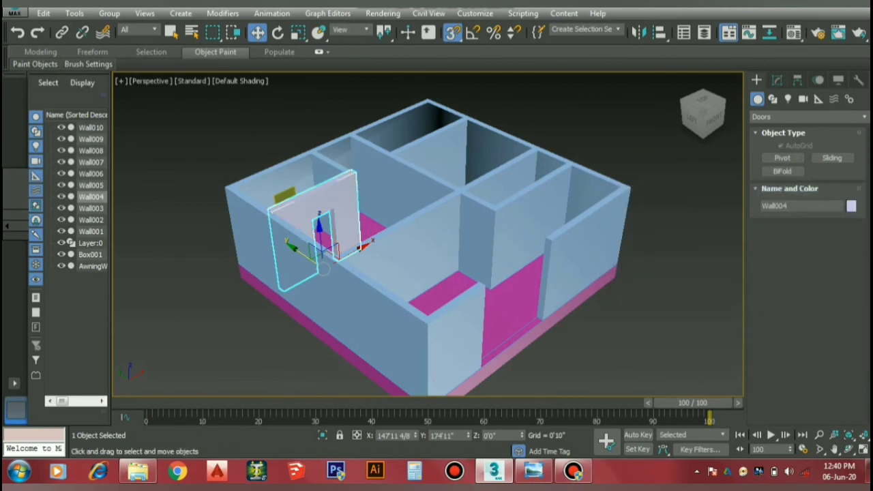
pyautogui.hotkey('ctrl', 'd')
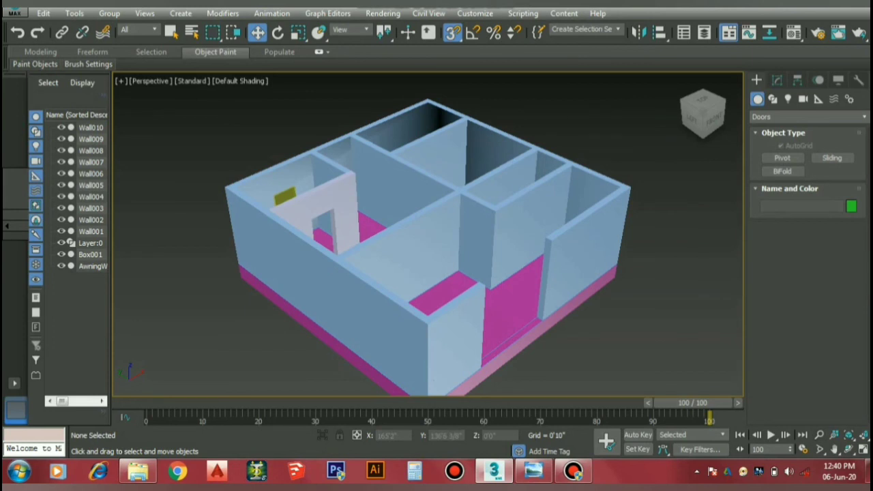
pyautogui.hotkey('alt', 'w')
# In a maximized Top view, draw a Pivot door 3'0" wide and 0'9" deep across Wall004's opening.
pyautogui.click(272, 177)
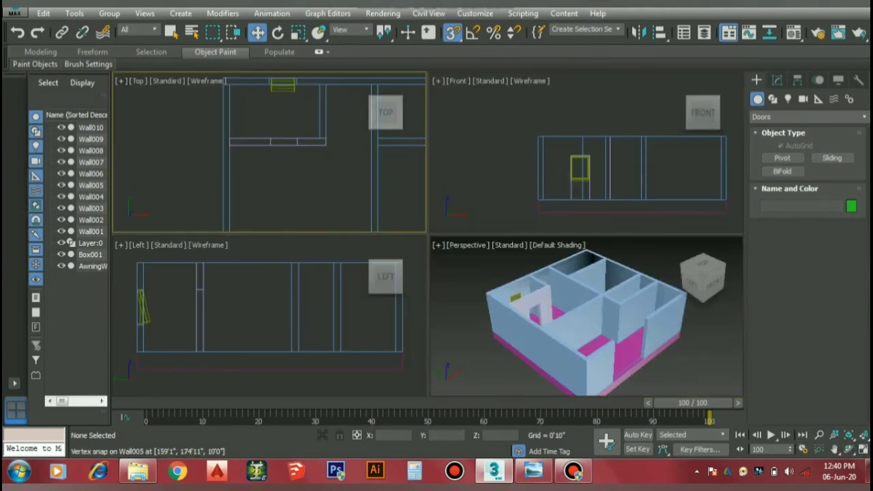
pyautogui.hotkey('alt', 'w')
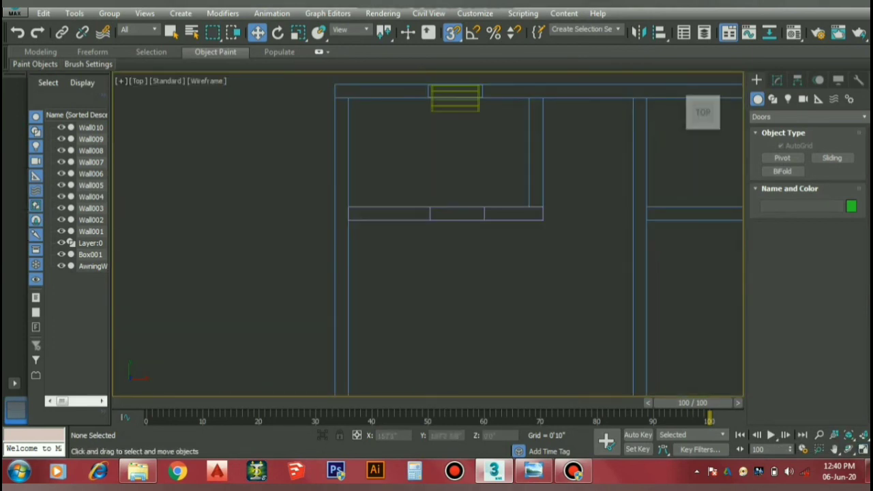
pyautogui.moveTo(702, 112)
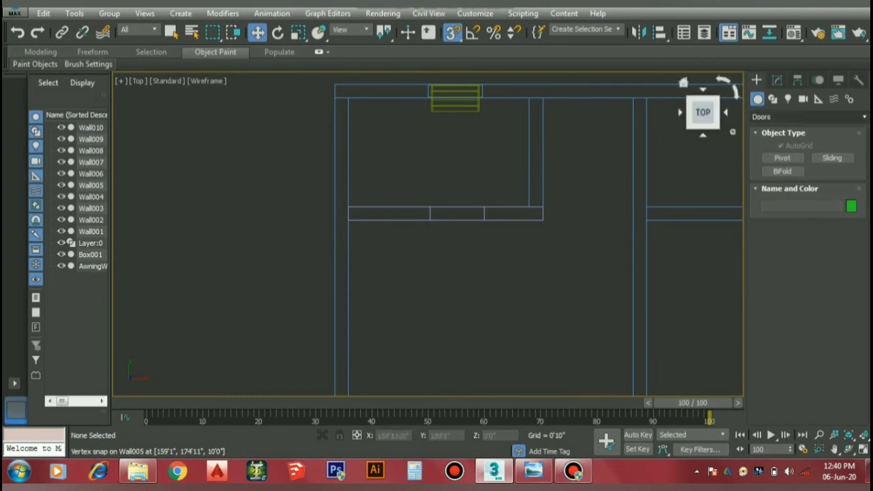
pyautogui.click(782, 158)
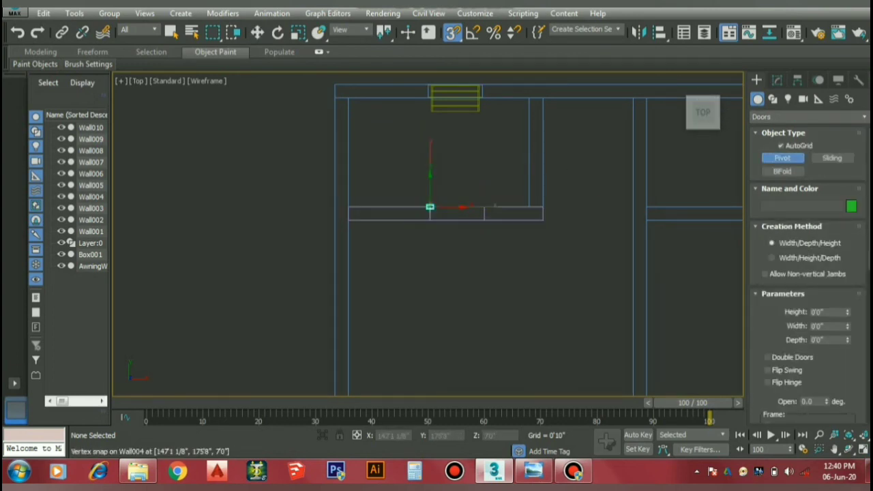
pyautogui.moveTo(430, 208); pyautogui.dragTo(488, 206)
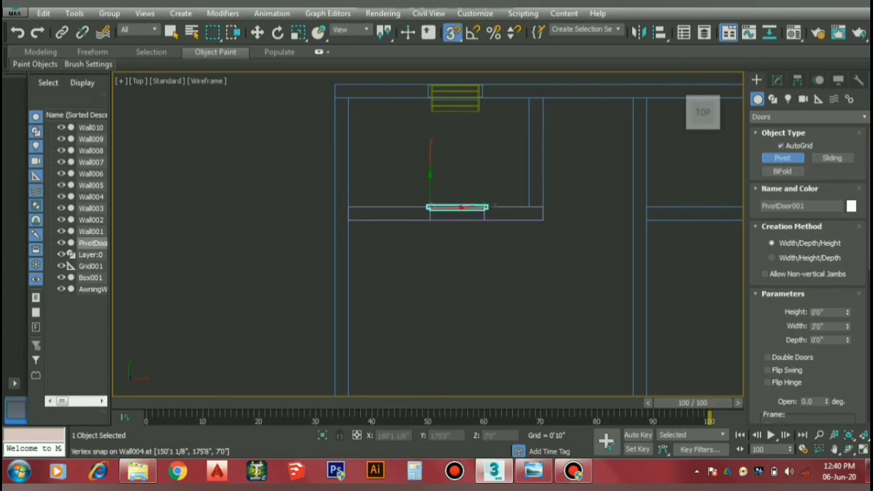
pyautogui.click(494, 204)
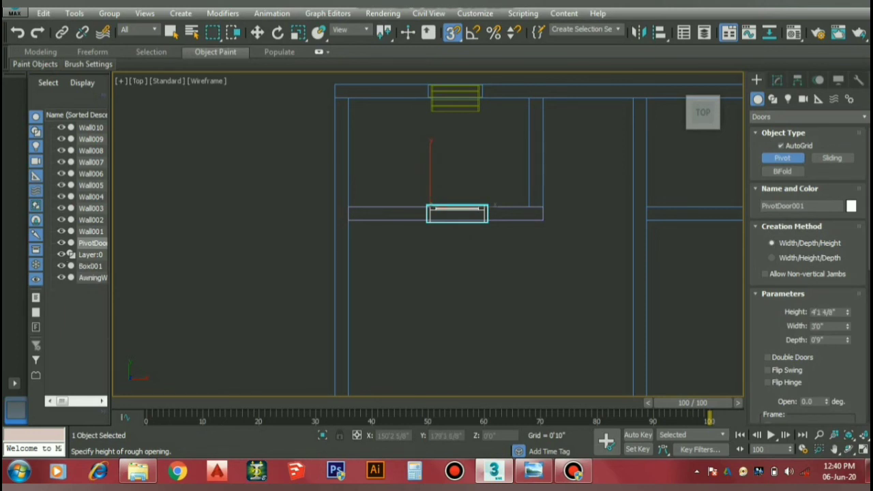
pyautogui.click(494, 205)
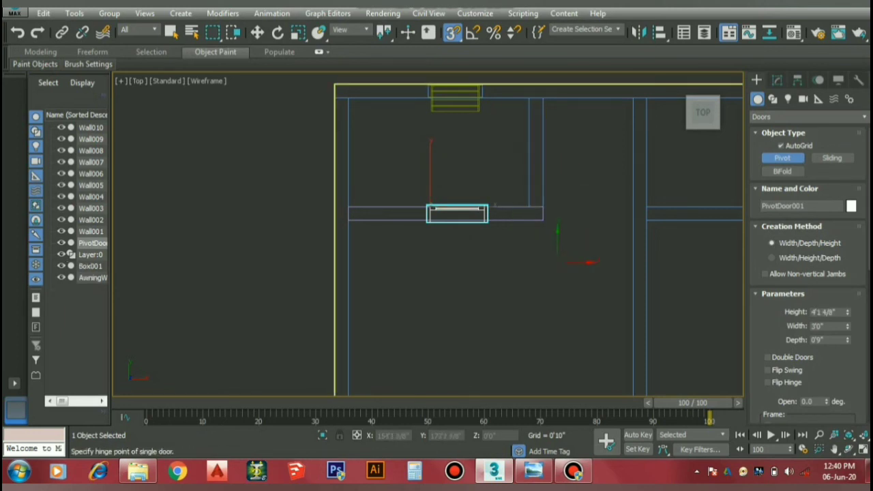
pyautogui.press('w')
pyautogui.hotkey('alt', 'w')
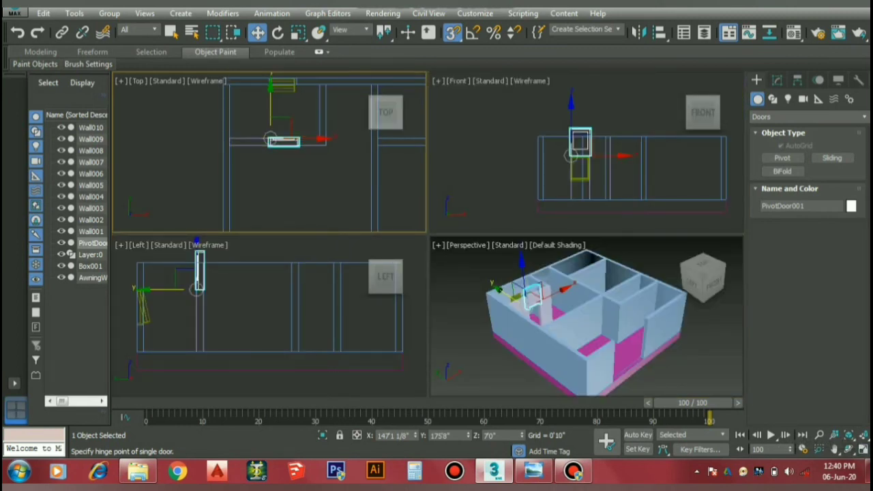
# Select PivotDoor001 and offset it by -6 then -1 in Transform Type-In, bringing Z to 0'0".
pyautogui.rightClick(494, 204)
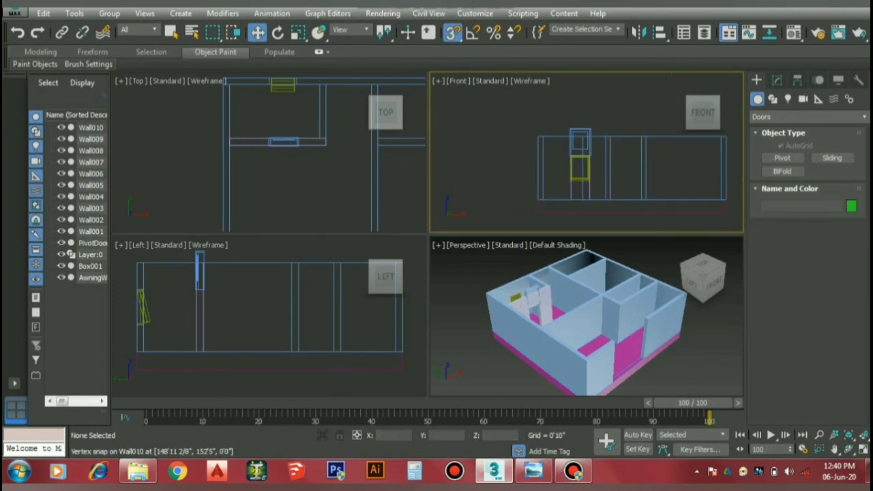
pyautogui.click(92, 243)
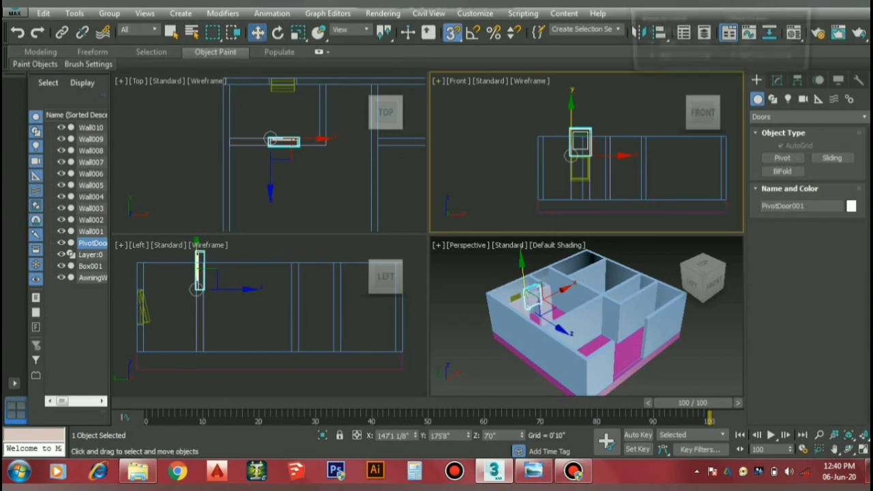
pyautogui.rightClick(257, 32)
pyautogui.click(768, 45)
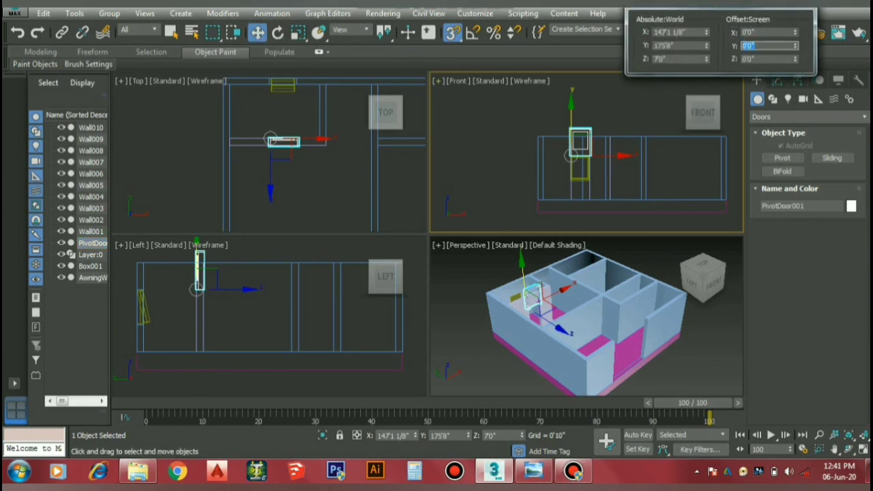
pyautogui.write('-')
pyautogui.write('6')
pyautogui.press('Return')
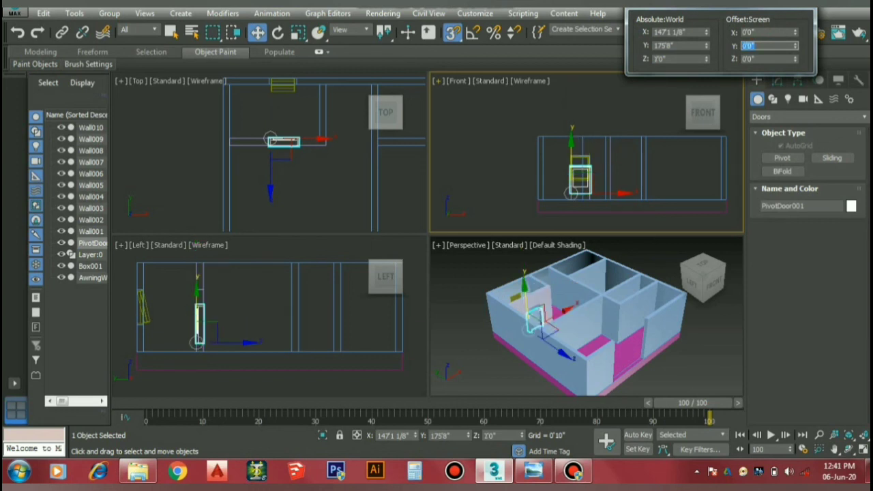
pyautogui.write('-')
pyautogui.write('1')
pyautogui.press('Return')
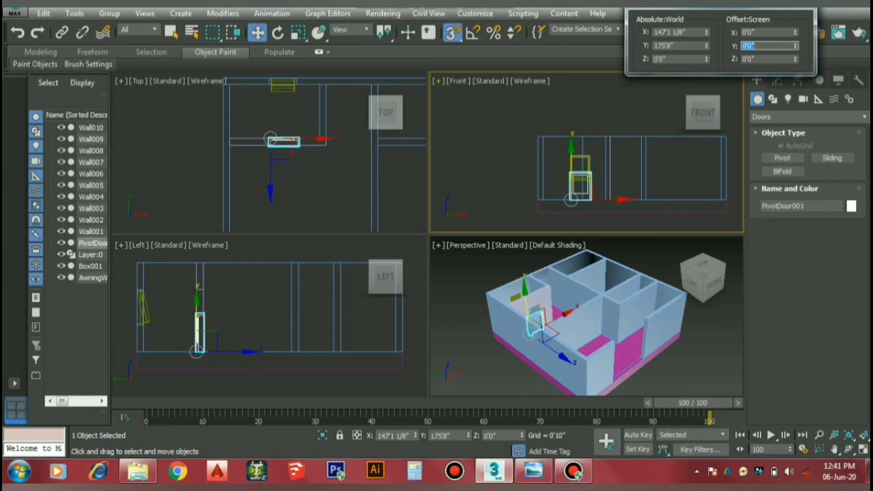
pyautogui.press('F12')
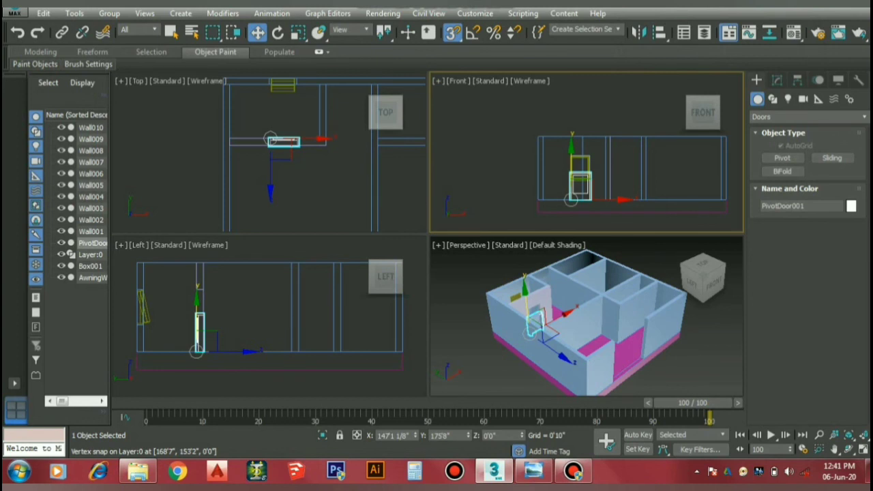
# Reselect the pivot door and give it a salmon object colour.
pyautogui.hotkey('ctrl', 'd')
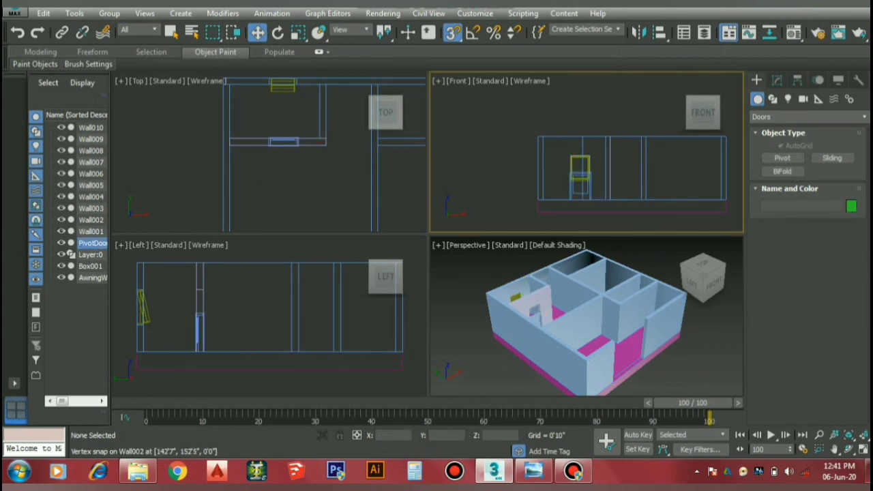
pyautogui.hotkey('ctrl', 'z')
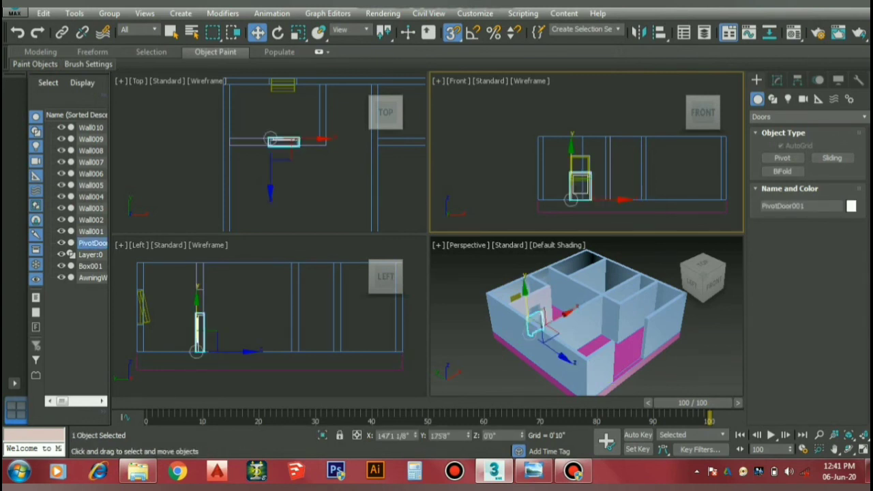
pyautogui.click(851, 206)
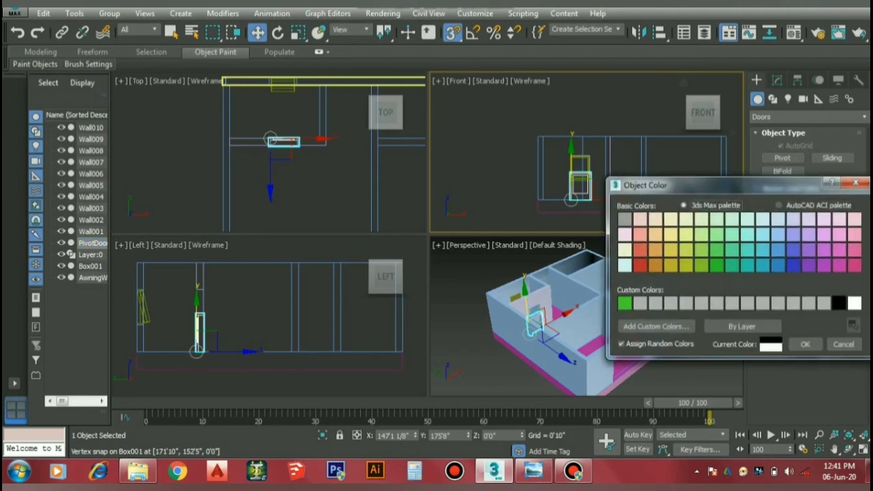
pyautogui.click(804, 344)
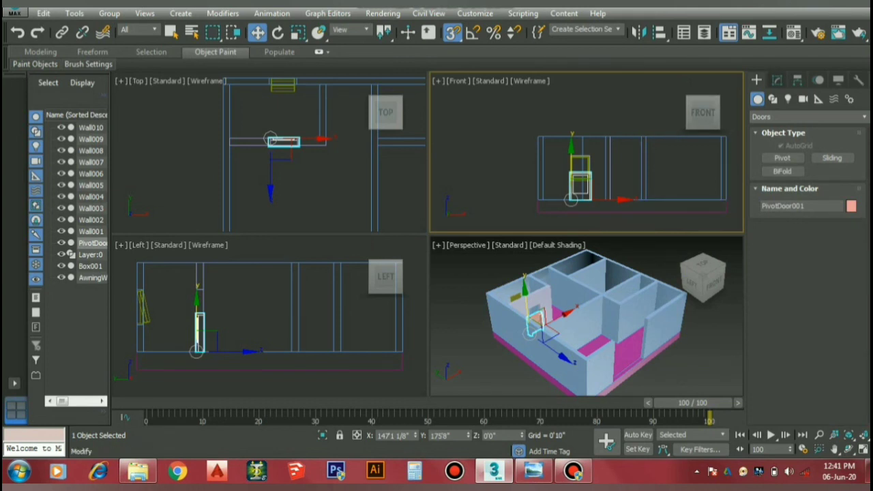
# Set the pivot door's Height to 7'0" in the Modify panel, then deselect it.
pyautogui.click(777, 80)
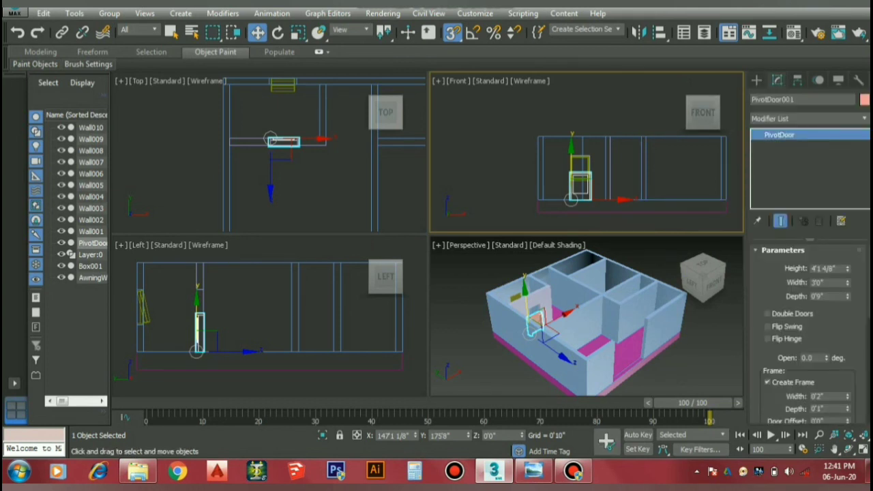
pyautogui.click(825, 268)
pyautogui.write('7')
pyautogui.press('Return')
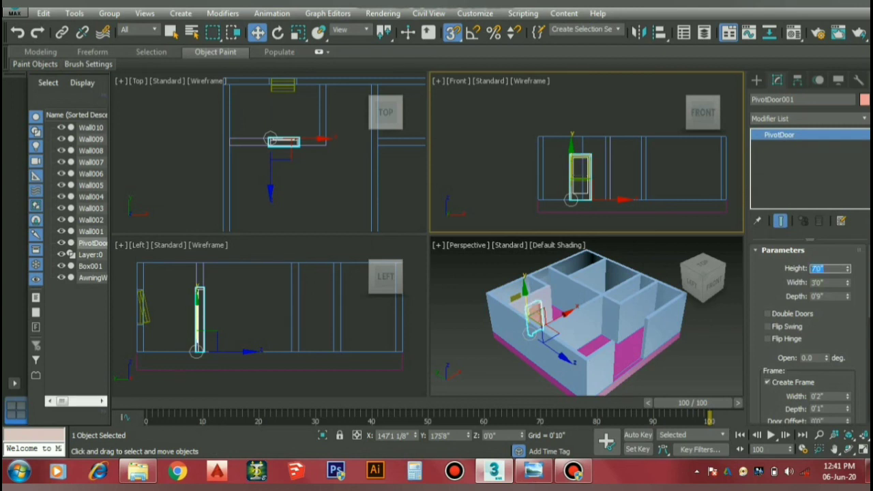
pyautogui.click(733, 295)
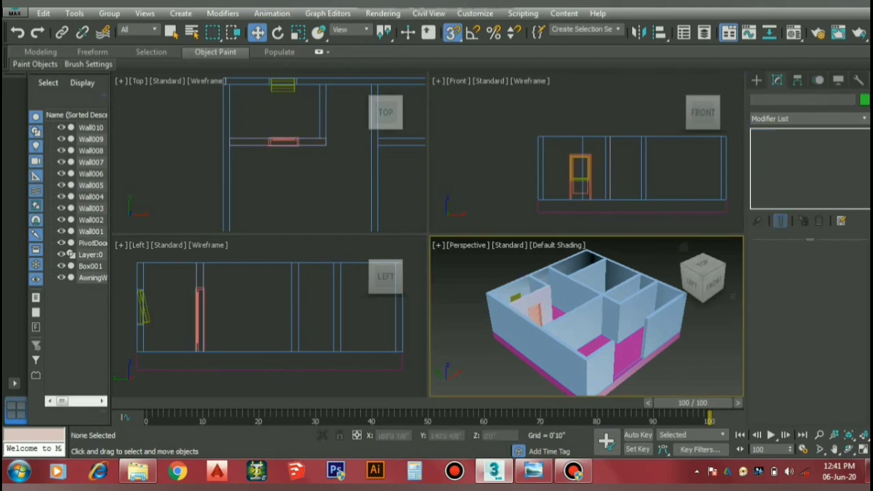
# Maximize and zoom the Perspective view onto PivotDoor001, then enable Double Doors.
pyautogui.click(862, 448)
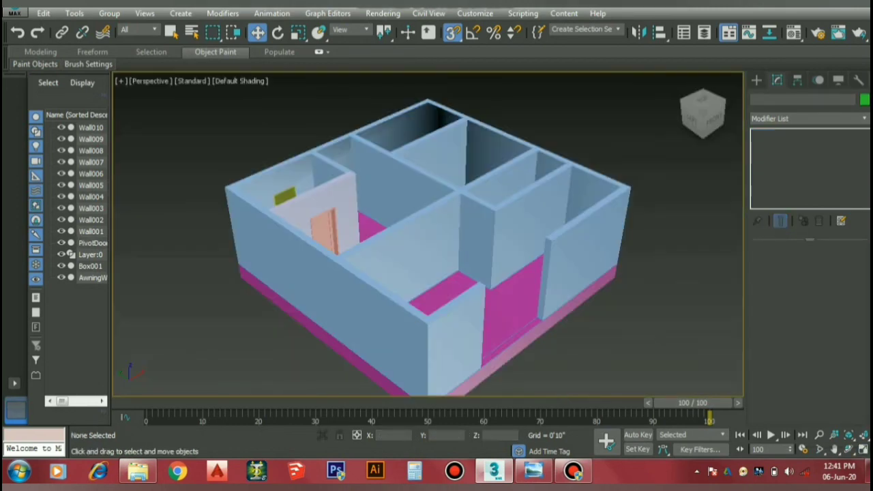
pyautogui.moveTo(716, 116); pyautogui.dragTo(455, 139)
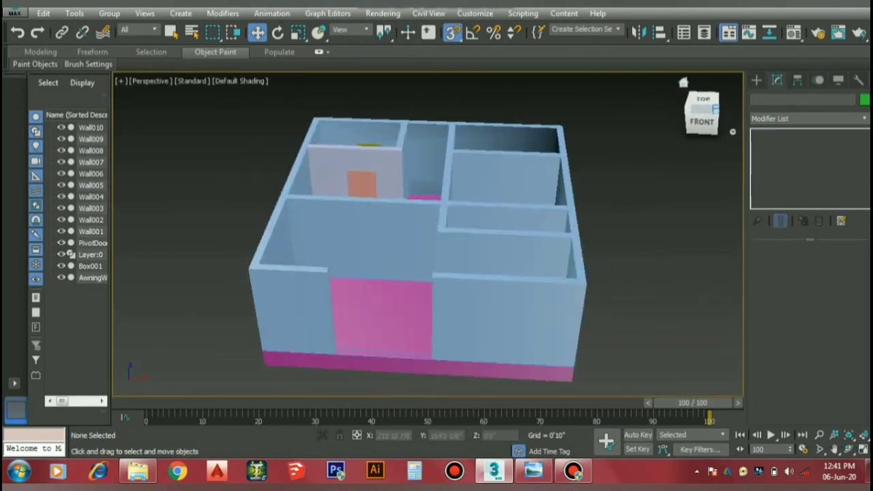
pyautogui.scroll(5, 455, 140)
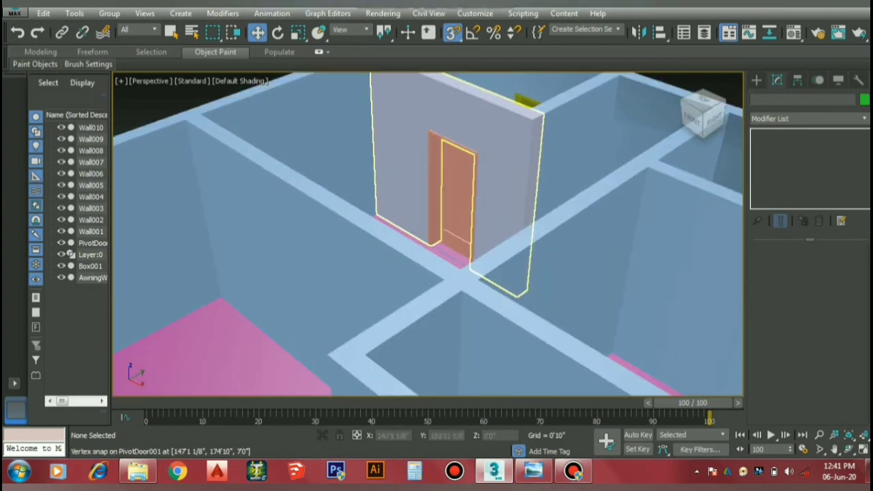
pyautogui.click(472, 156)
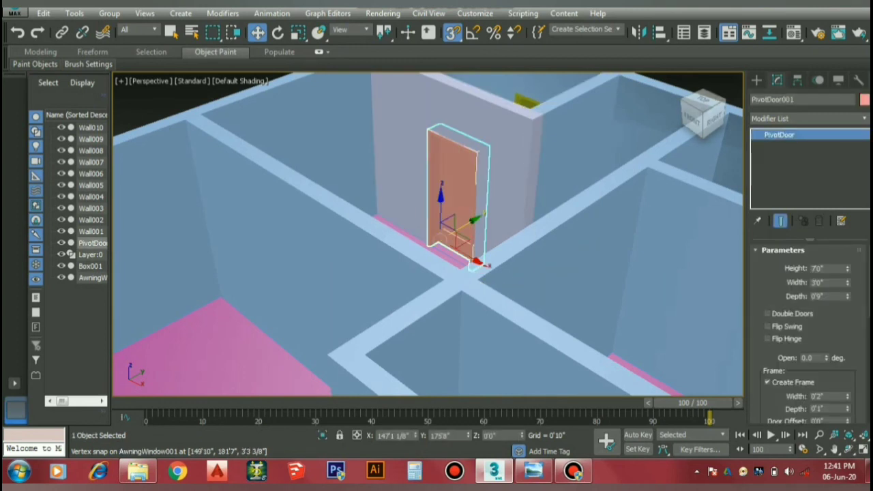
pyautogui.click(766, 313)
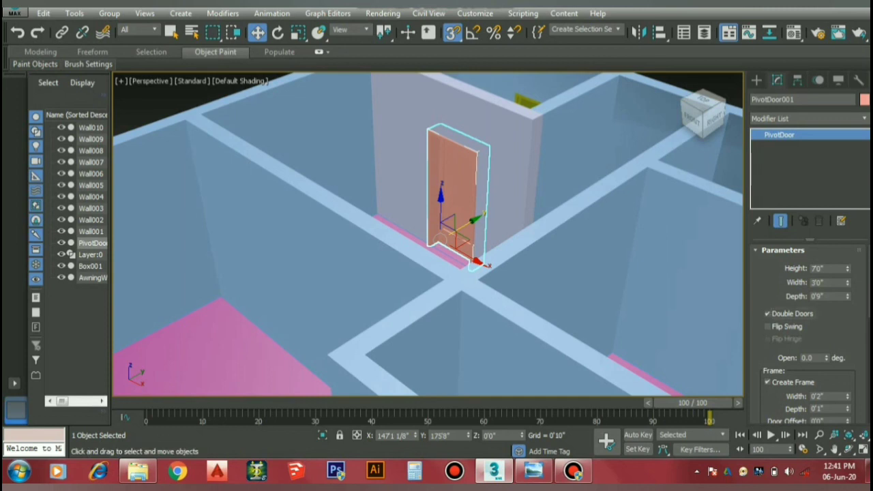
# Try Open angles of 57, 0, 32.5 and 12.5 degrees, flipping the swing and restoring it.
pyautogui.moveTo(827, 358); pyautogui.dragTo(826, 321)
pyautogui.moveTo(826, 357); pyautogui.dragTo(827, 395)
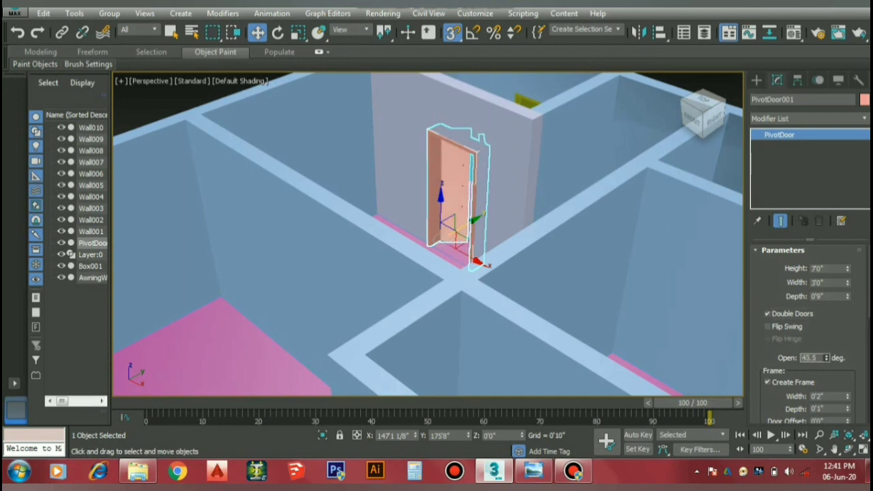
pyautogui.moveTo(826, 358); pyautogui.dragTo(826, 337)
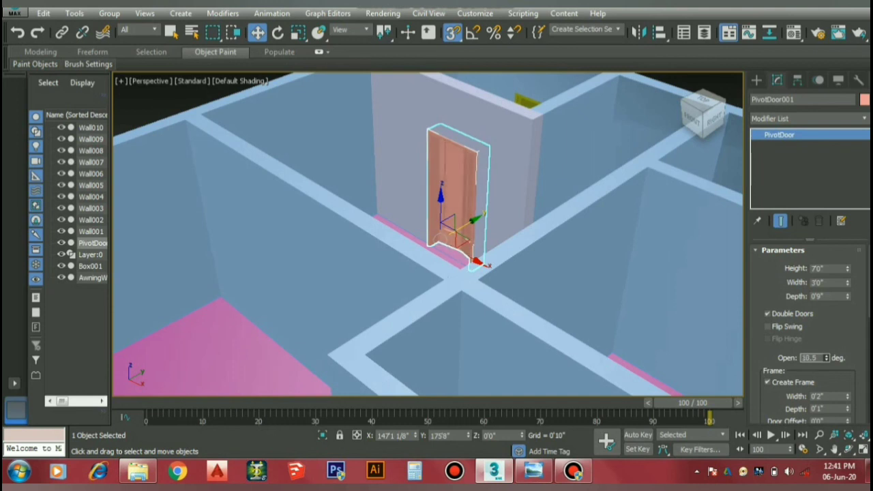
pyautogui.click(767, 326)
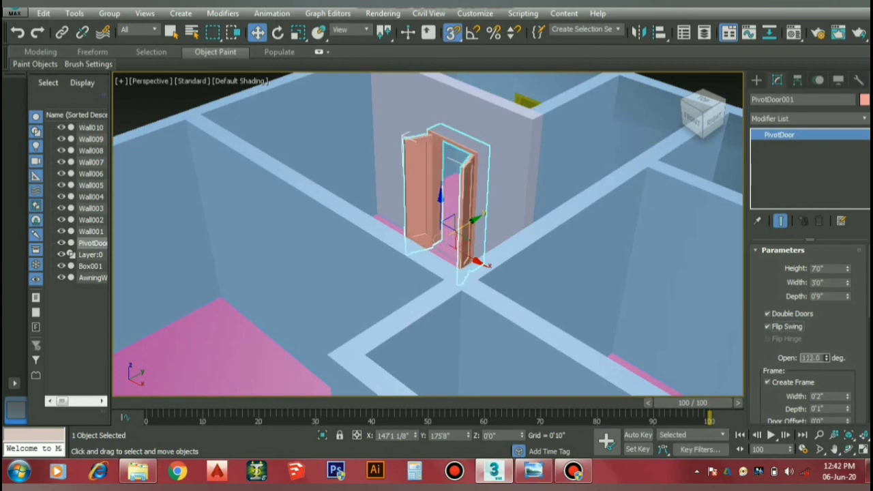
pyautogui.moveTo(826, 358)
pyautogui.mouseDown()
pyautogui.moveTo(827, 371)
pyautogui.moveTo(827, 334)
pyautogui.mouseUp()
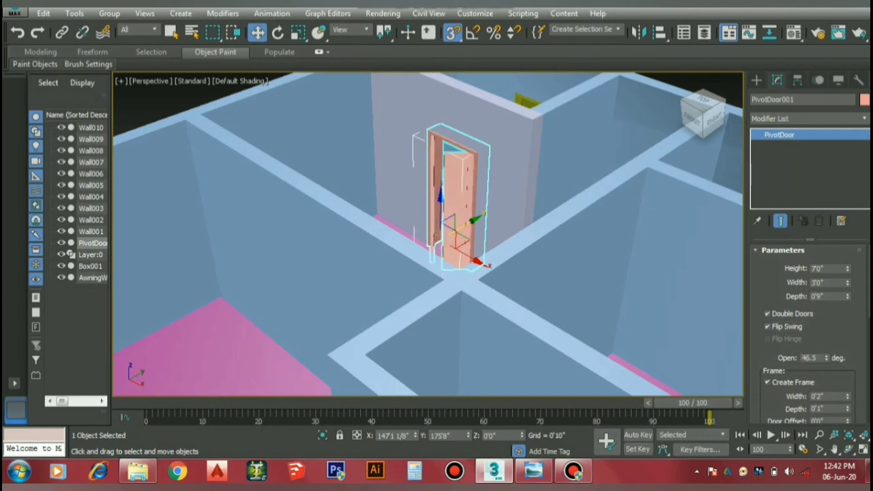
pyautogui.click(767, 327)
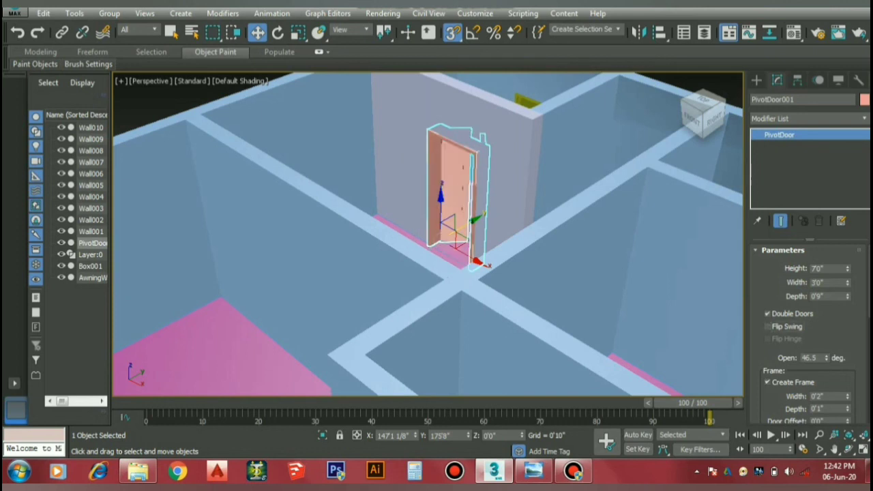
# Open the double leaves to 78.0 degrees, keeping Double Doors on and Flip Swing off.
pyautogui.moveTo(826, 357)
pyautogui.mouseDown()
pyautogui.moveTo(827, 339)
pyautogui.moveTo(826, 351)
pyautogui.mouseUp()
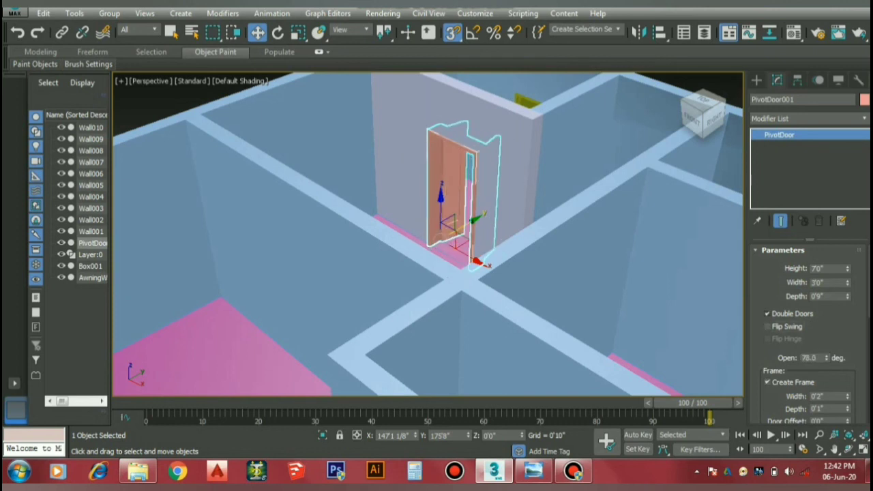
pyautogui.click(766, 313)
pyautogui.click(766, 313)
pyautogui.click(767, 382)
pyautogui.click(767, 382)
pyautogui.scroll(-1, 811, 334)
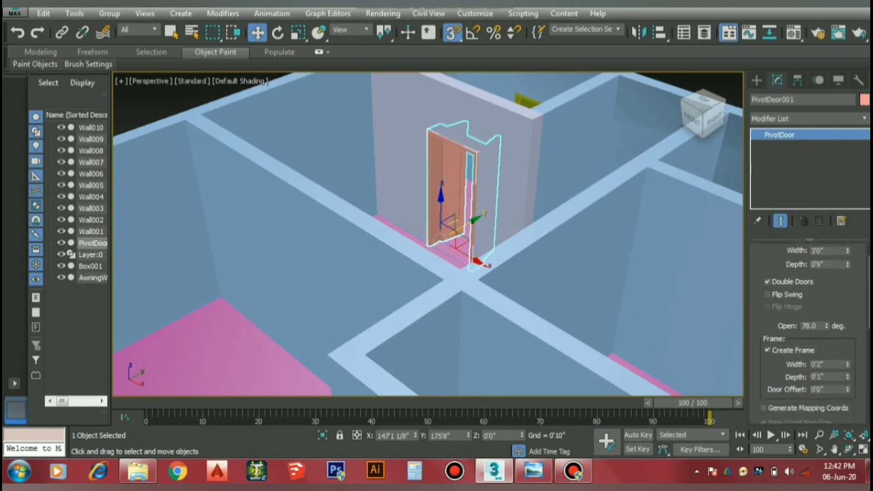
pyautogui.scroll(-1, 811, 334)
pyautogui.scroll(-1, 811, 334)
pyautogui.scroll(-1, 811, 334)
pyautogui.scroll(-1, 811, 334)
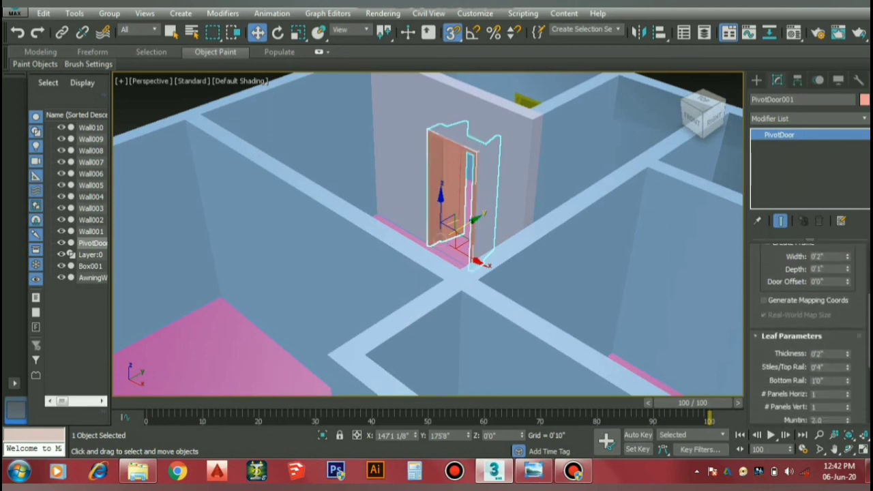
pyautogui.scroll(-1, 811, 334)
pyautogui.scroll(-1, 811, 334)
pyautogui.scroll(4, 812, 334)
# Let the tutorial end on the Like, comment, Share screen.
pyautogui.scroll(3, 811, 334)
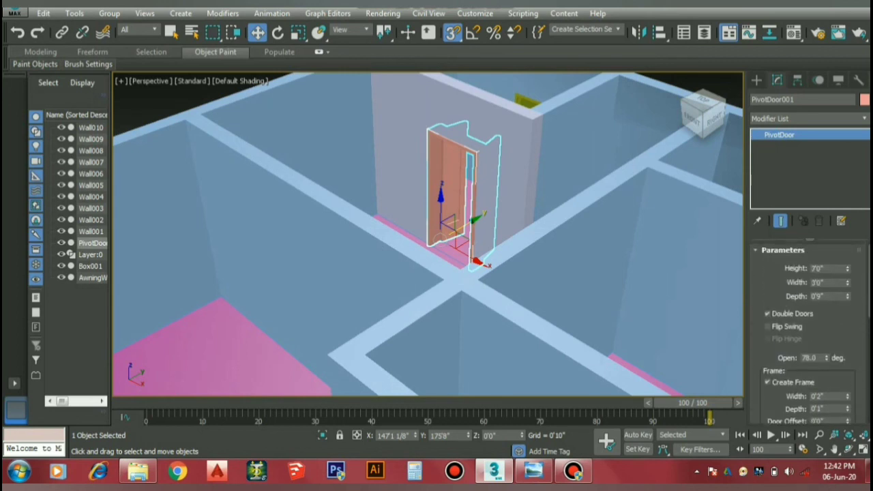